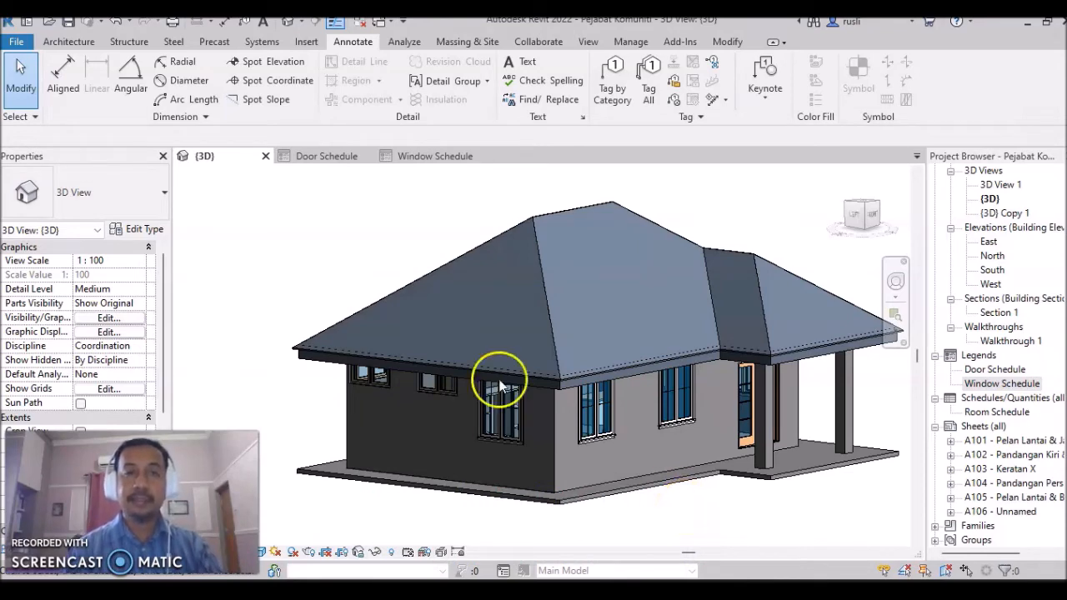
{"action": "left_click", "coordinate": [328, 159]}
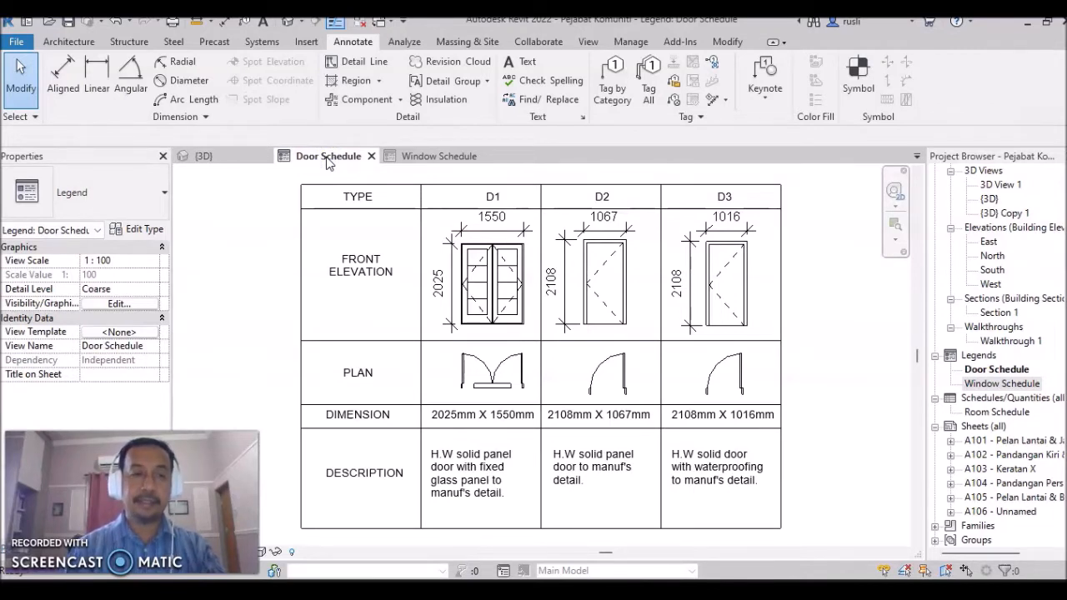
{"action": "left_click", "coordinate": [429, 158]}
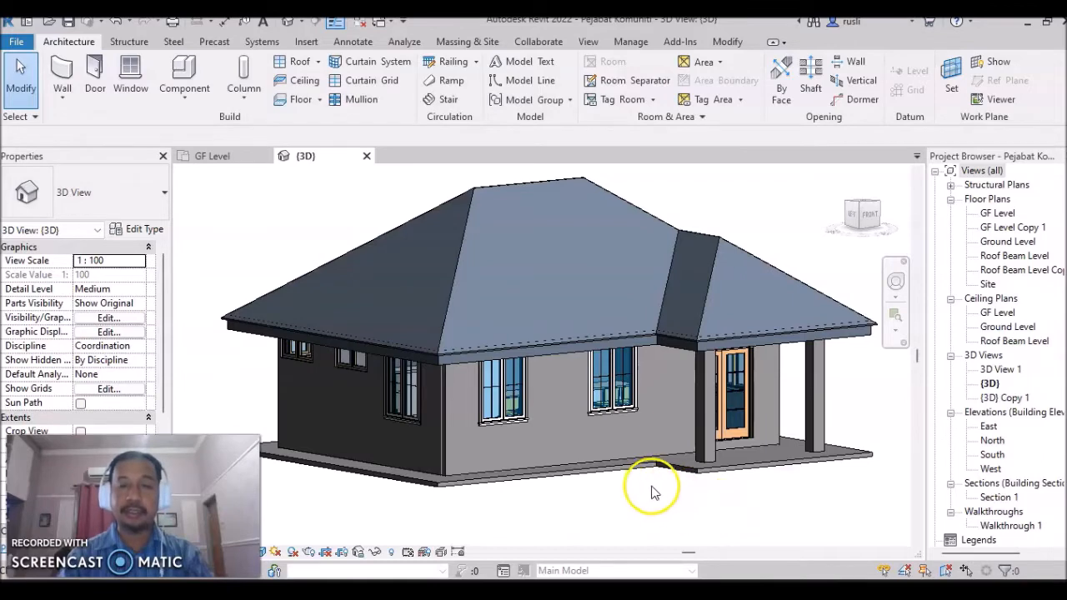
{"action": "mouse_move", "coordinate": [660, 493]}
{"action": "middle_mouse_down", "text": "shift"}
{"action": "mouse_move", "coordinate": [625, 487]}
{"action": "mouse_move", "coordinate": [606, 462]}
{"action": "mouse_move", "coordinate": [750, 486]}
{"action": "mouse_move", "coordinate": [784, 482]}
{"action": "mouse_move", "coordinate": [765, 521]}
{"action": "middle_mouse_up", "text": "shift"}
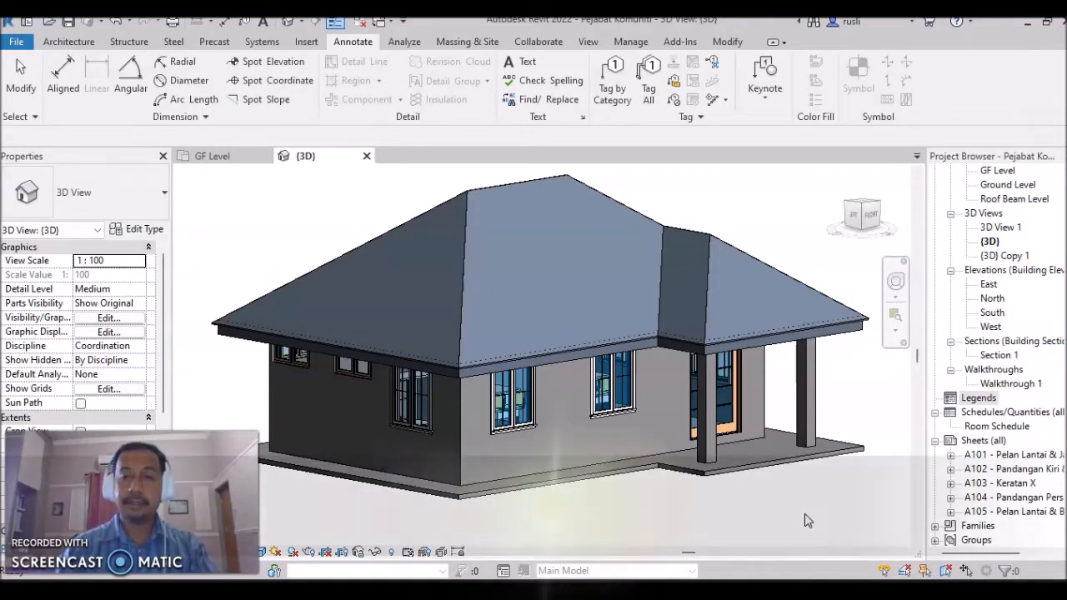
Step: Create a new legend view named Door Schedule at 1:100 scale and expand the Legends group in the browser
{"action": "left_click", "coordinate": [977, 400]}
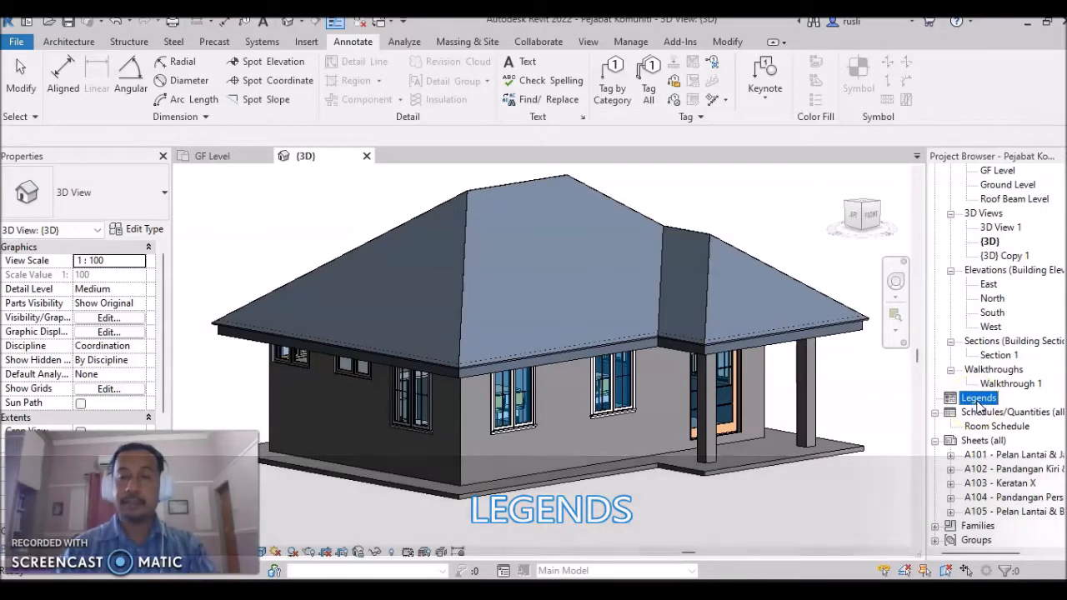
{"action": "right_click", "coordinate": [979, 404]}
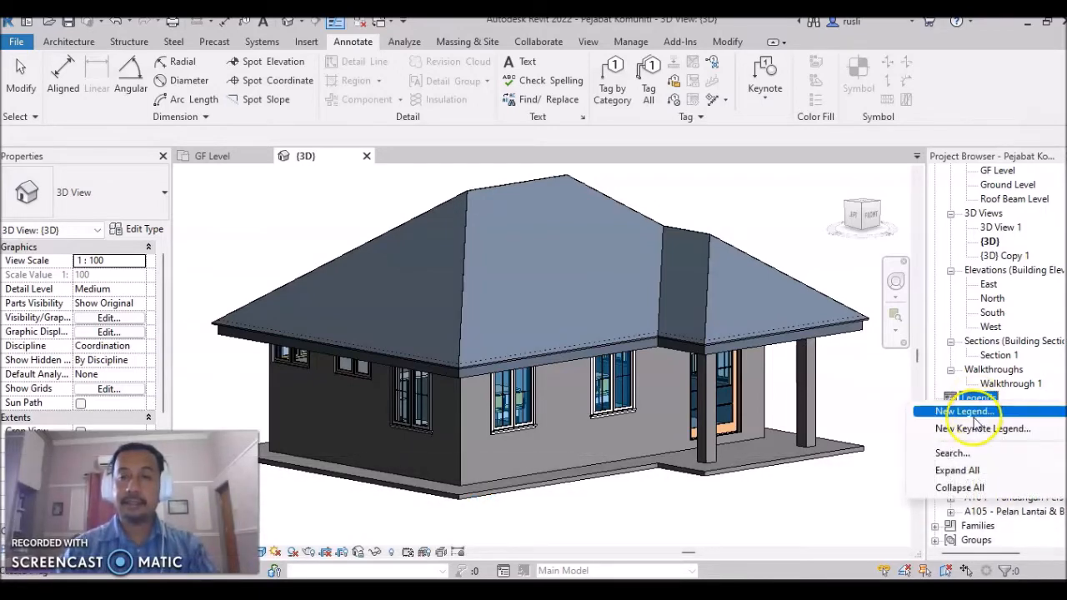
{"action": "left_click", "coordinate": [968, 411]}
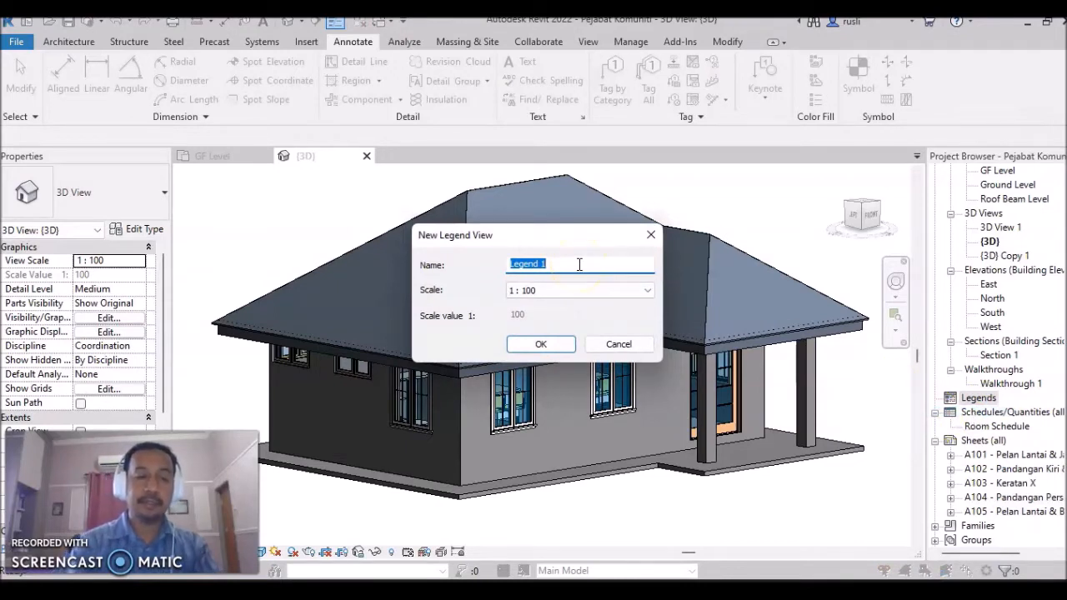
{"action": "type", "text": "D"}
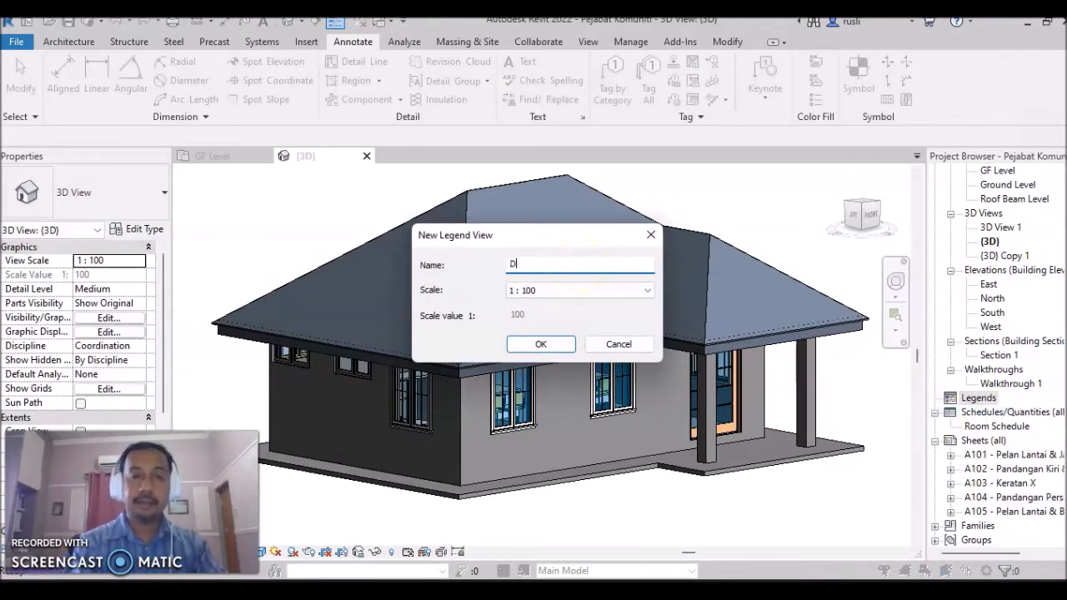
{"action": "type", "text": "oor"}
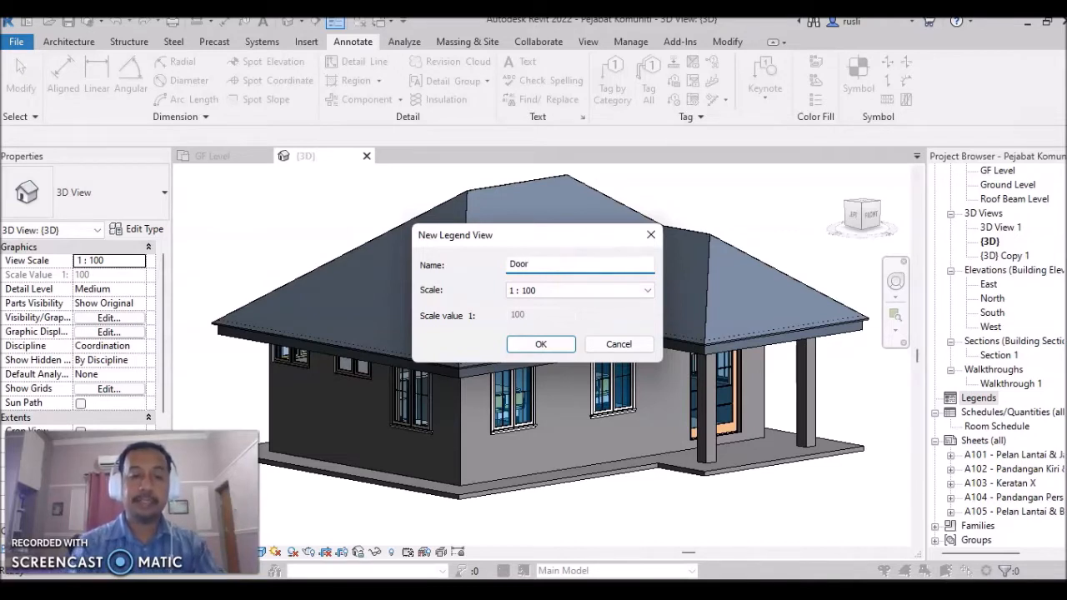
{"action": "type", "text": " Schedule"}
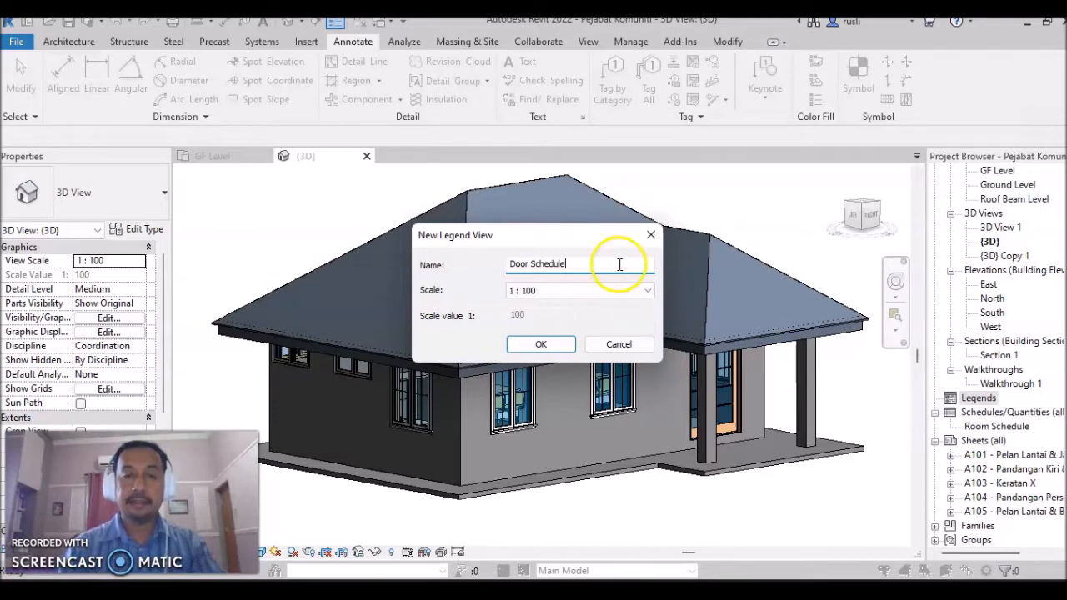
{"action": "left_click", "coordinate": [542, 296]}
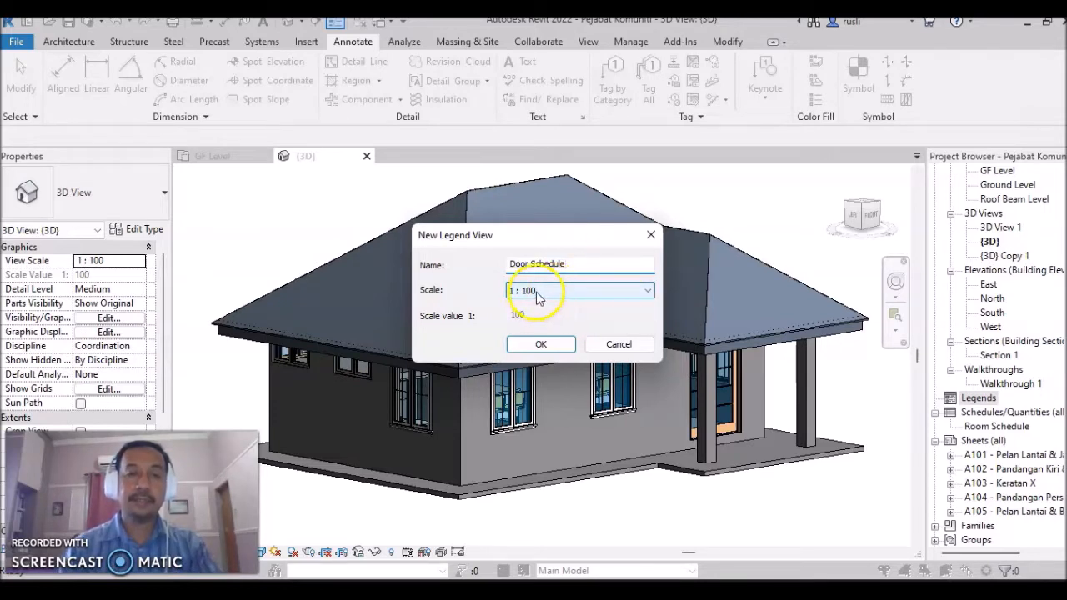
{"action": "left_click", "coordinate": [543, 345]}
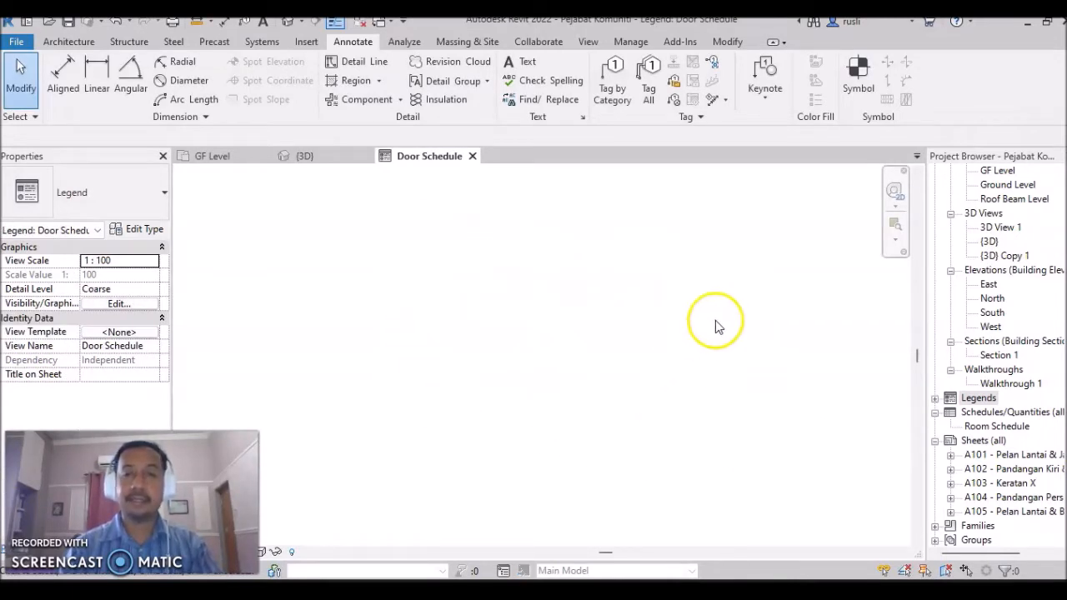
{"action": "left_click", "coordinate": [934, 399]}
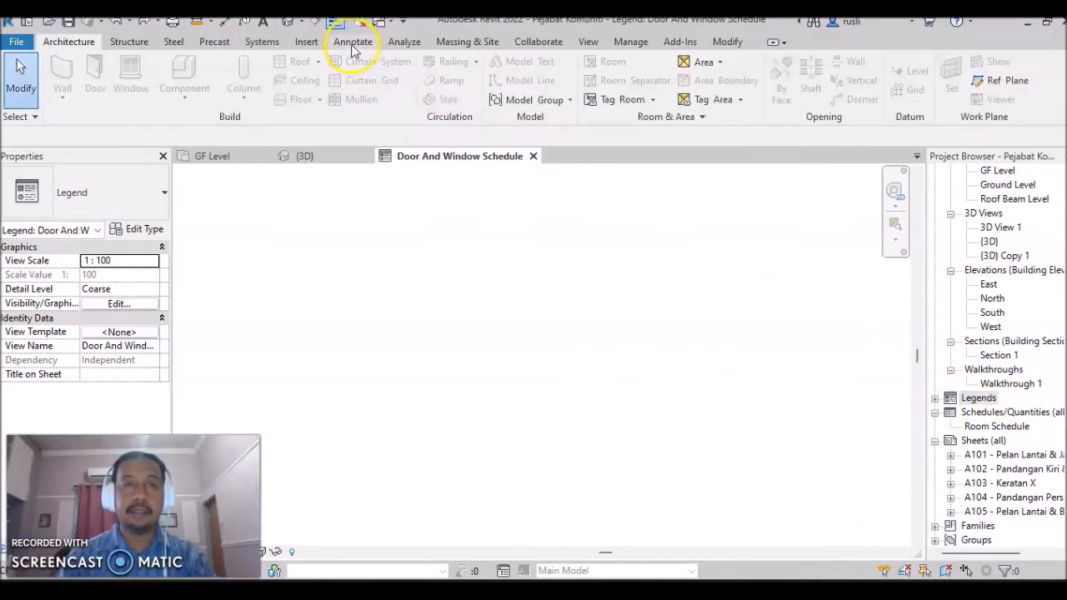
Step: Place a floor-plan legend component of the door M_Door-Exterior-Double-Full Glass-Wood_Clad : 1500 x 2000mm in the empty legend
{"action": "left_click", "coordinate": [353, 43]}
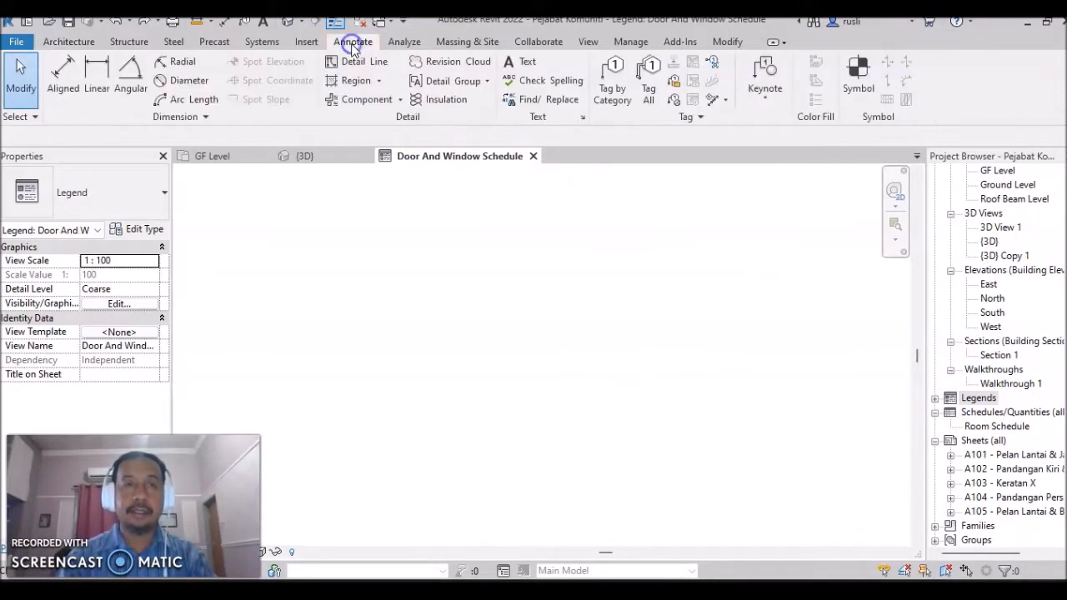
{"action": "left_click", "coordinate": [400, 99]}
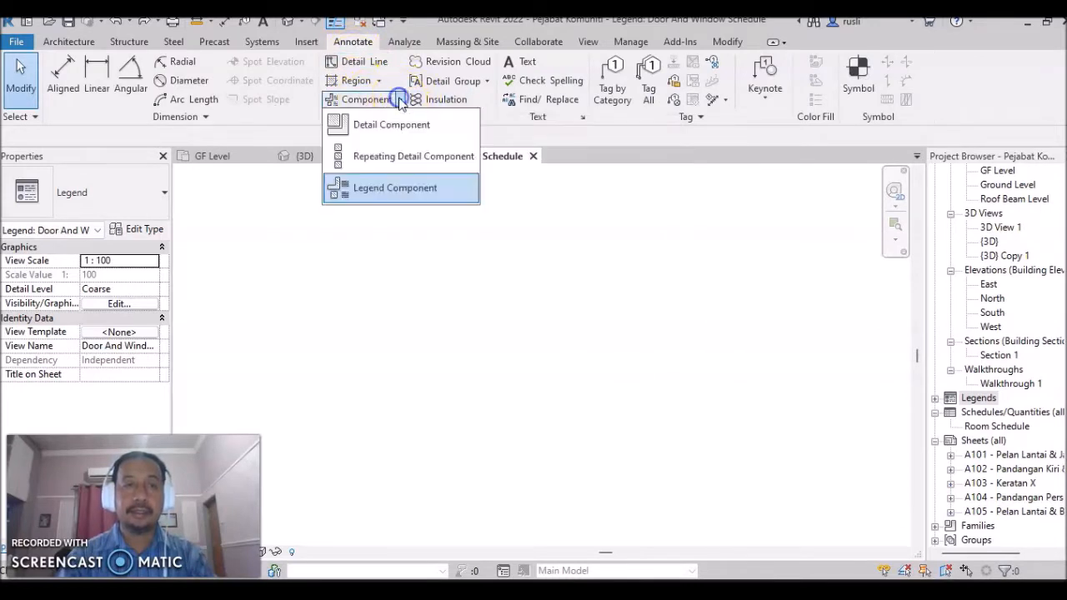
{"action": "left_click", "coordinate": [386, 190]}
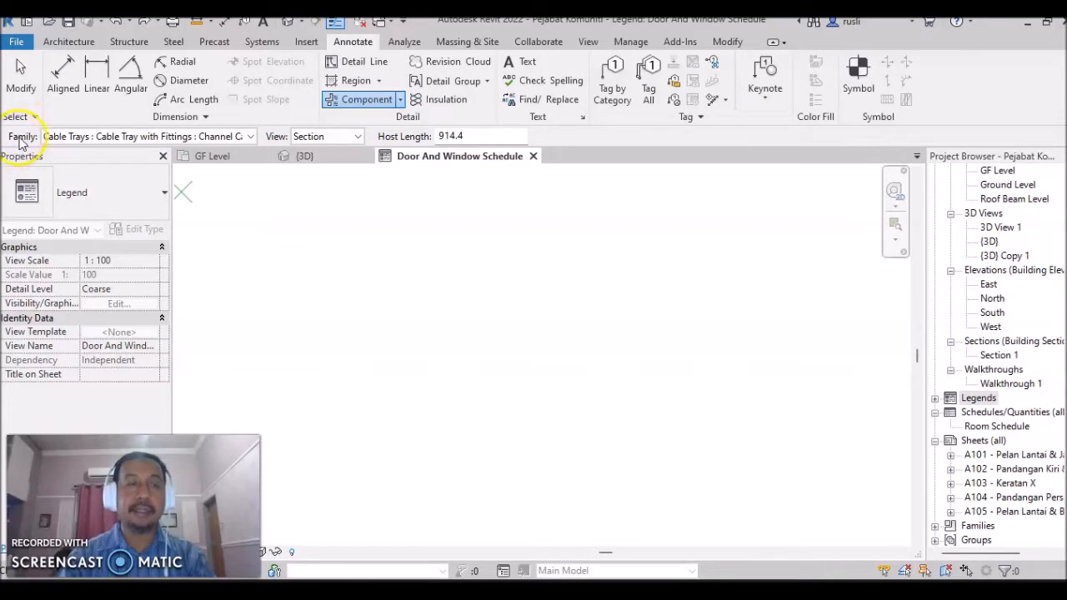
{"action": "left_click", "coordinate": [250, 136]}
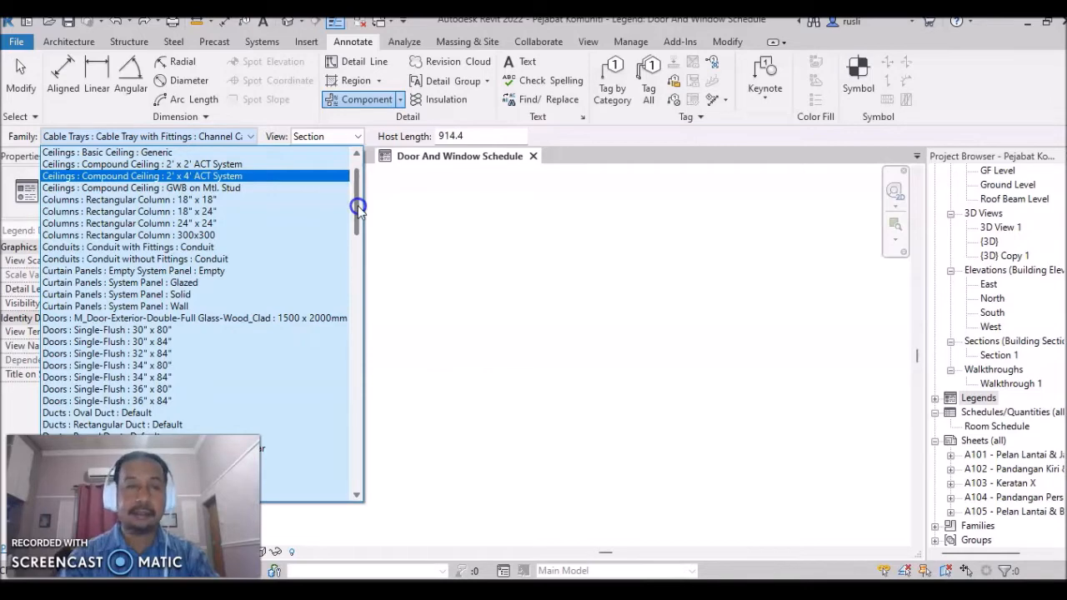
{"action": "left_click_drag", "start_coordinate": [358, 207], "coordinate": [359, 216]}
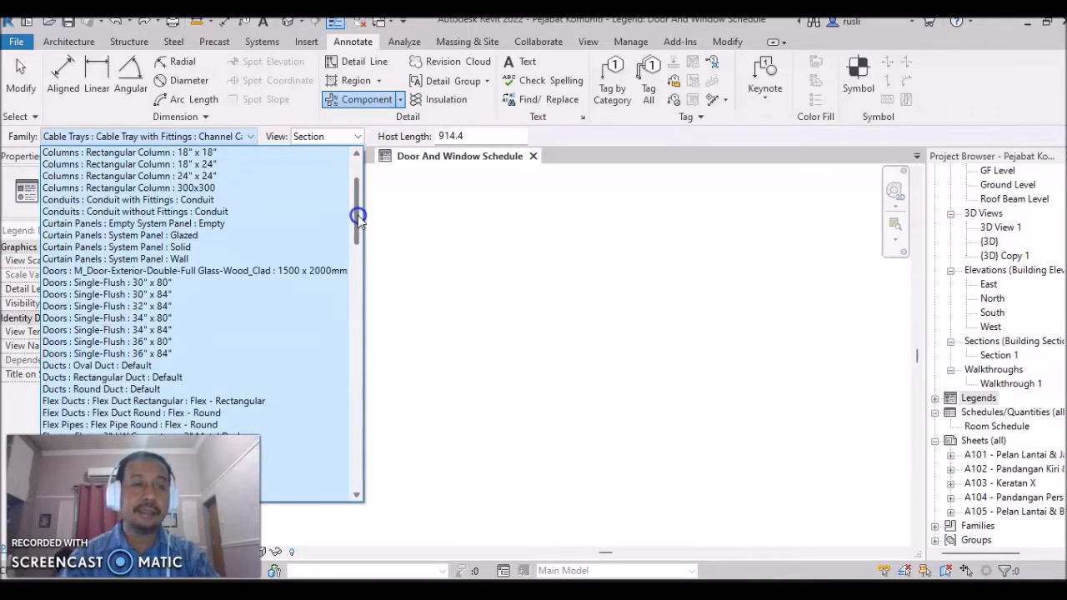
{"action": "mouse_move", "coordinate": [358, 217]}
{"action": "left_mouse_down"}
{"action": "mouse_move", "coordinate": [359, 238]}
{"action": "mouse_move", "coordinate": [359, 206]}
{"action": "left_mouse_up"}
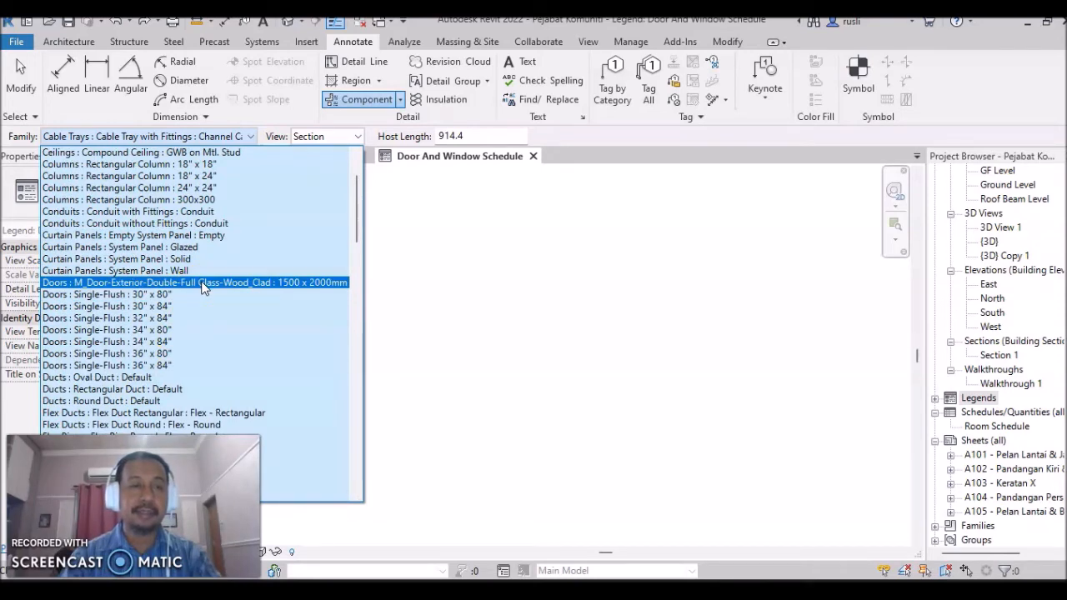
{"action": "left_click", "coordinate": [202, 284]}
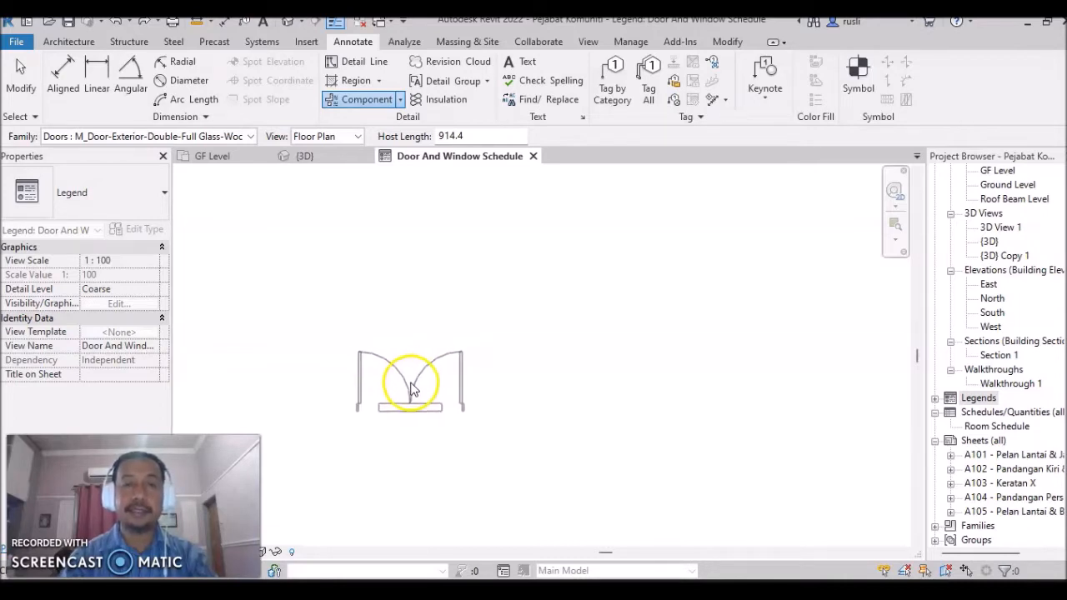
{"action": "left_click", "coordinate": [406, 388]}
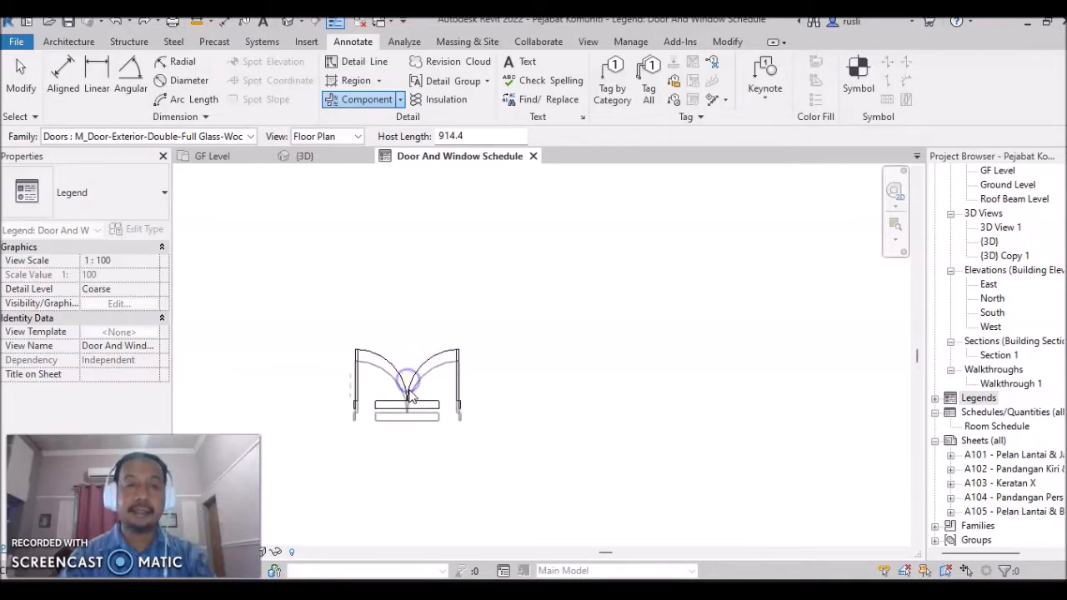
Step: Place the same double door's front elevation as a legend component aligned directly above its floor-plan symbol
{"action": "left_click", "coordinate": [358, 137]}
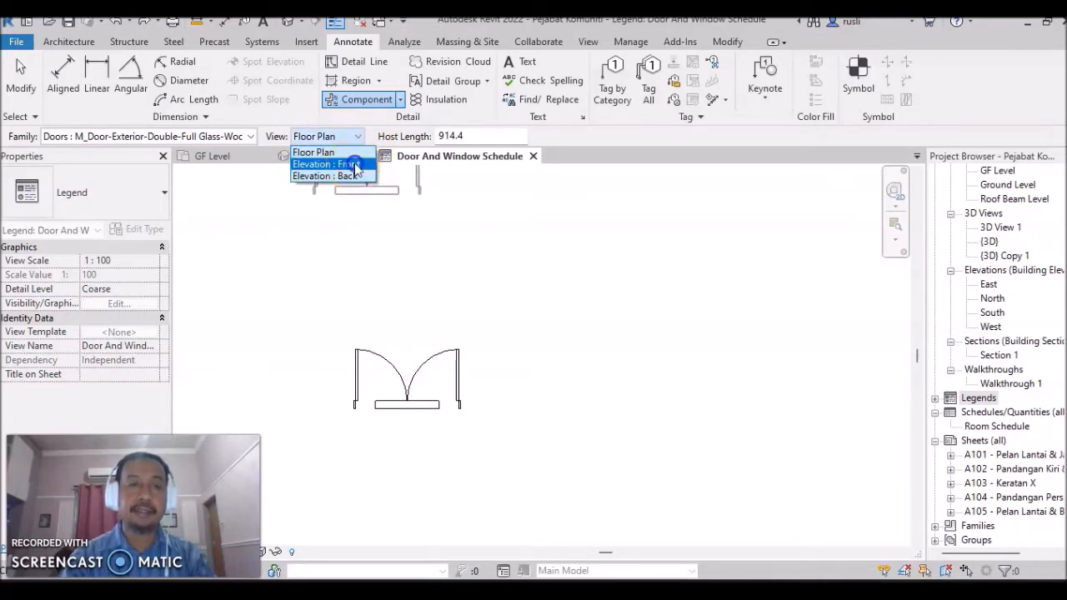
{"action": "left_click", "coordinate": [349, 164]}
{"action": "left_click", "coordinate": [412, 243]}
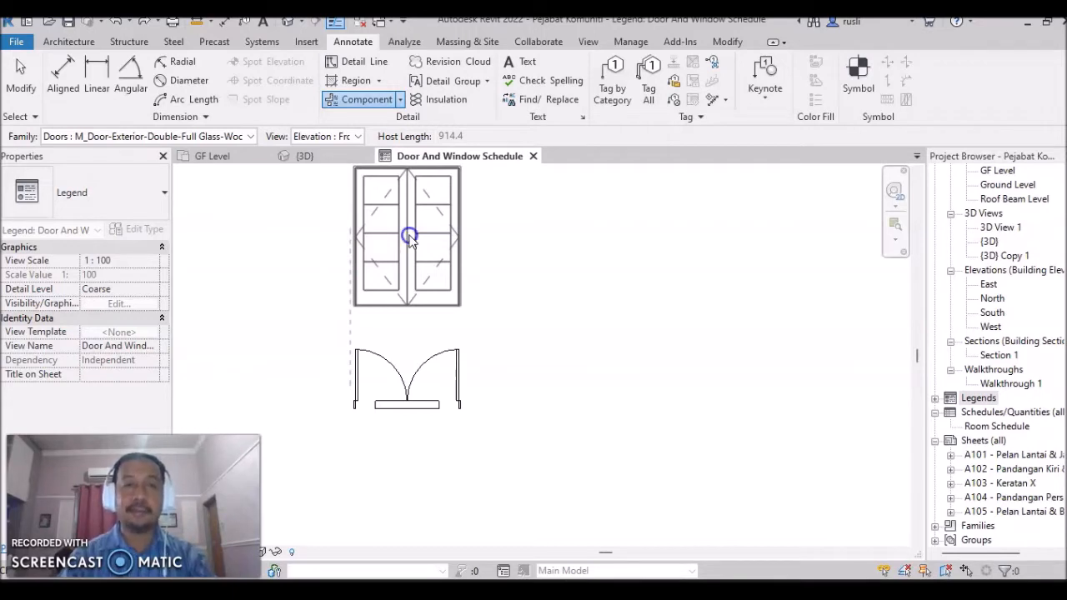
{"action": "left_click", "coordinate": [572, 333]}
{"action": "scroll", "coordinate": [563, 335], "scroll_direction": "down", "scroll_amount": 2}
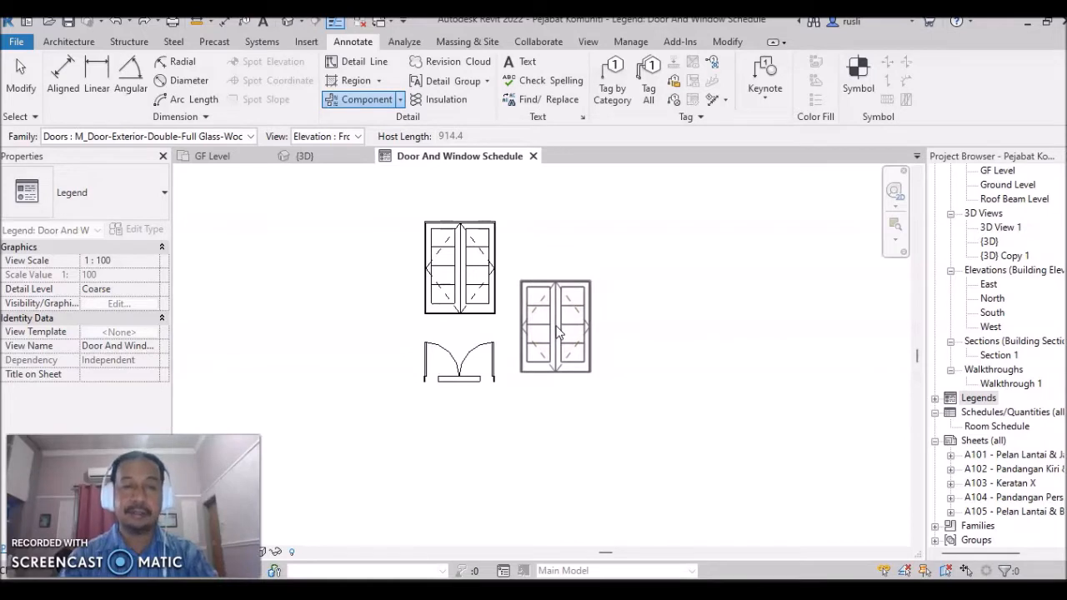
{"action": "key", "text": "Escape"}
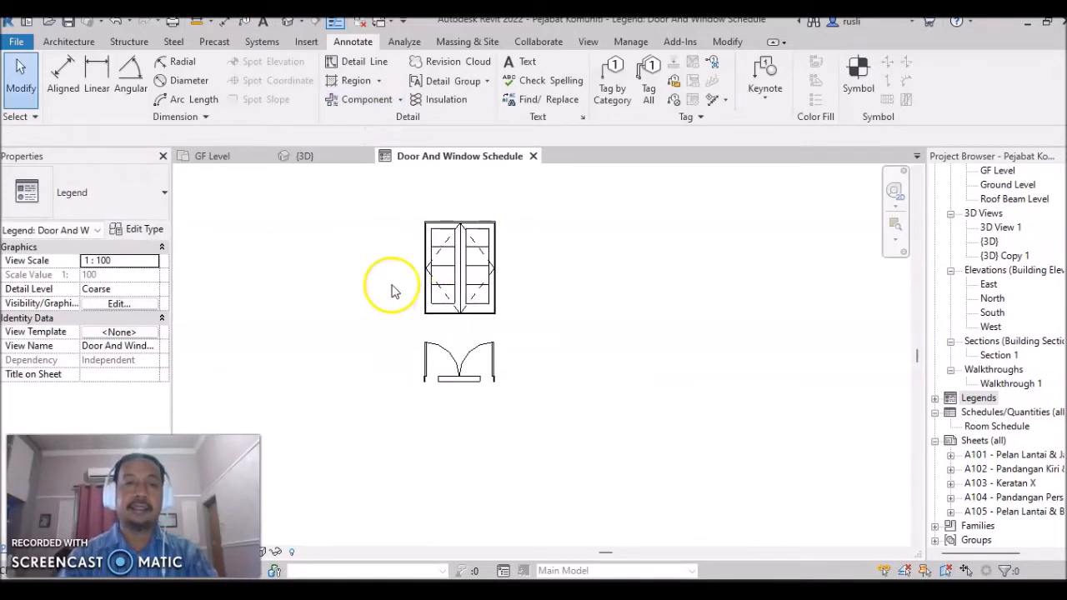
Step: Draw two horizontal thin detail lines about 10000 mm long, one just above and one just below the door's front elevation
{"action": "middle_click_drag", "start_coordinate": [617, 347], "coordinate": [596, 398]}
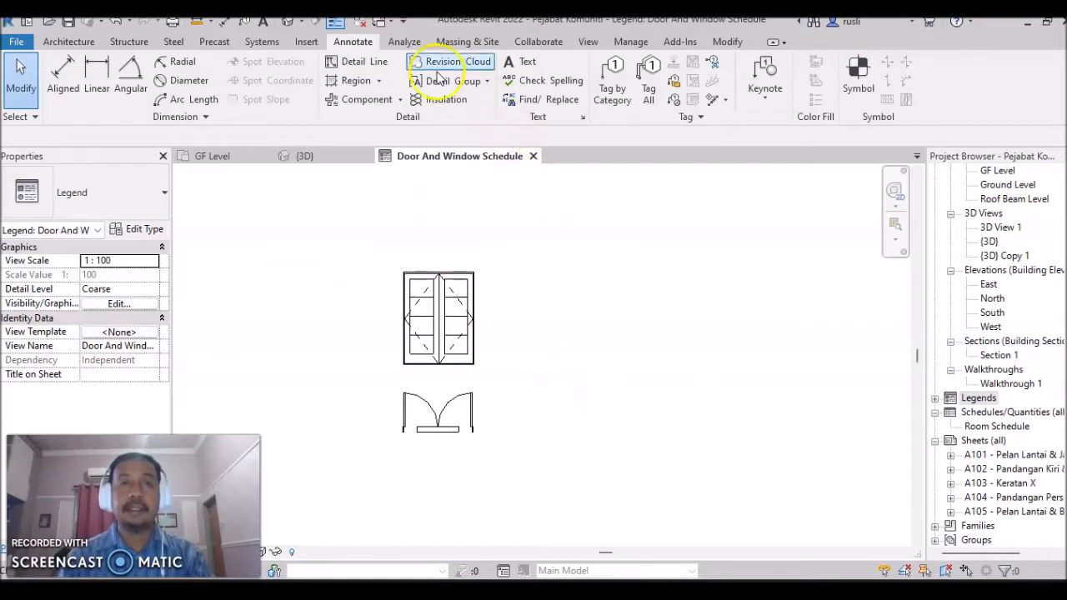
{"action": "left_click", "coordinate": [361, 67]}
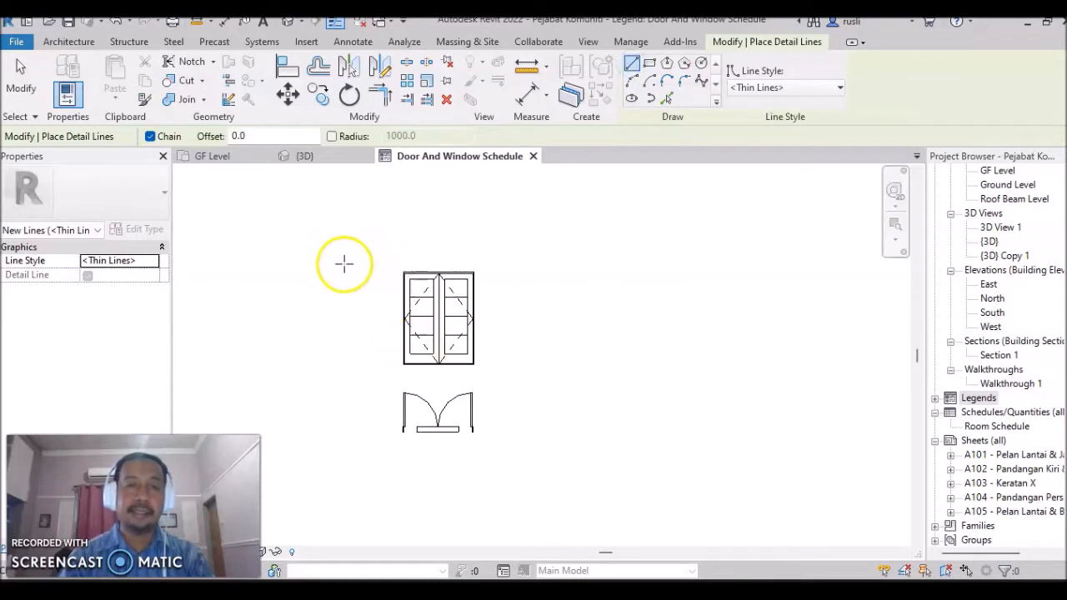
{"action": "left_click", "coordinate": [293, 261]}
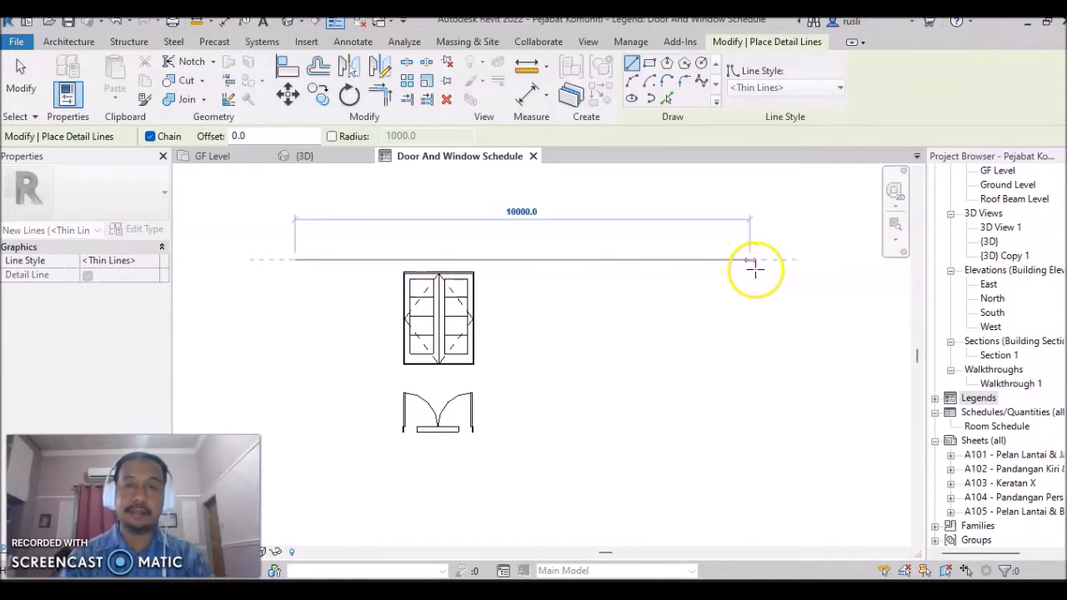
{"action": "left_click", "coordinate": [754, 261]}
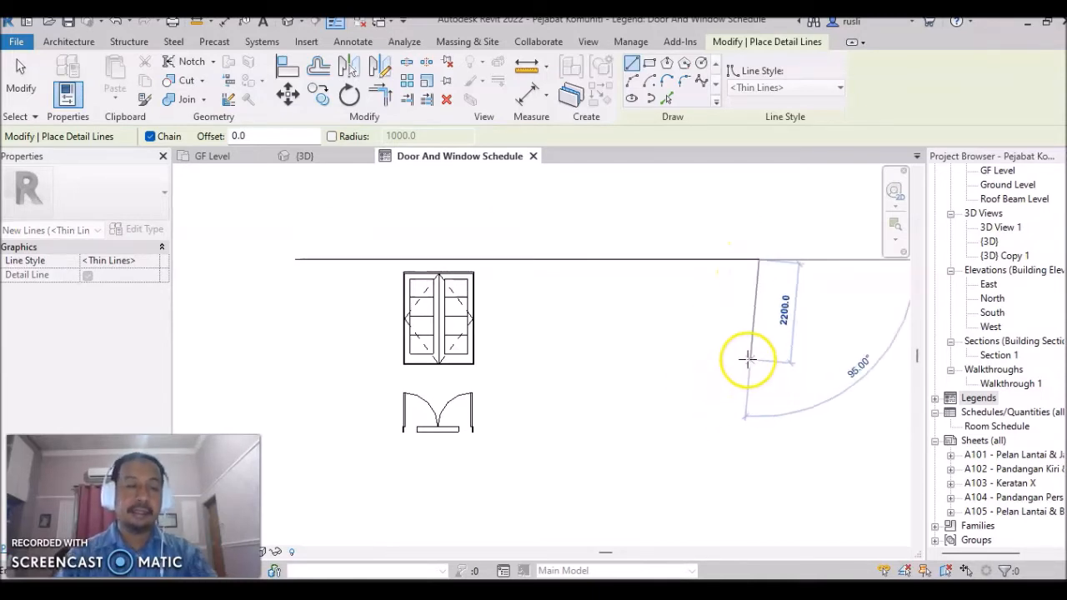
{"action": "key", "text": "Escape"}
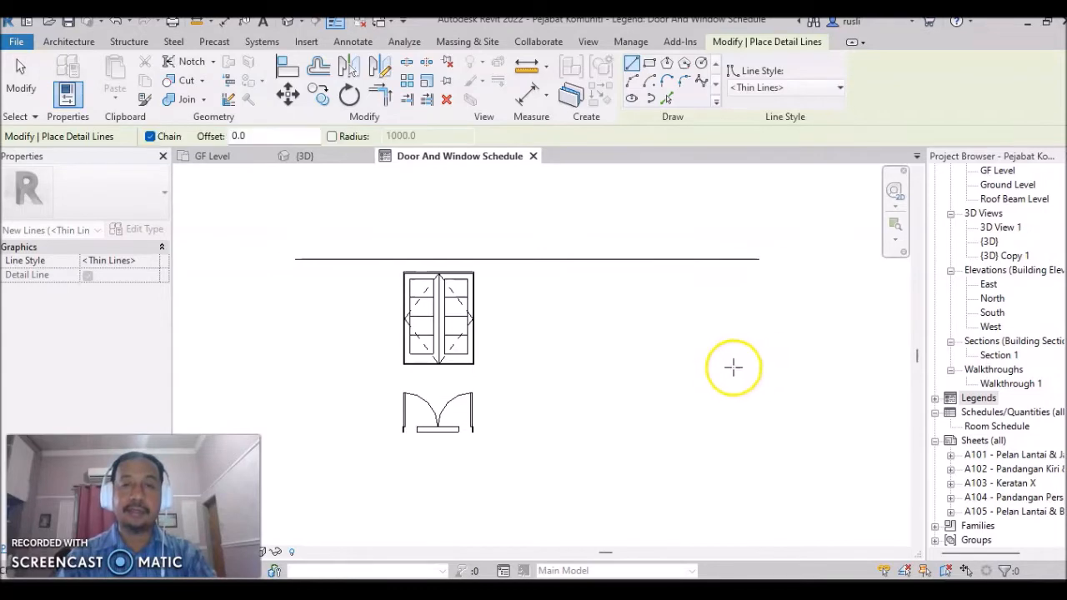
{"action": "left_click", "coordinate": [294, 372]}
{"action": "left_click", "coordinate": [760, 375]}
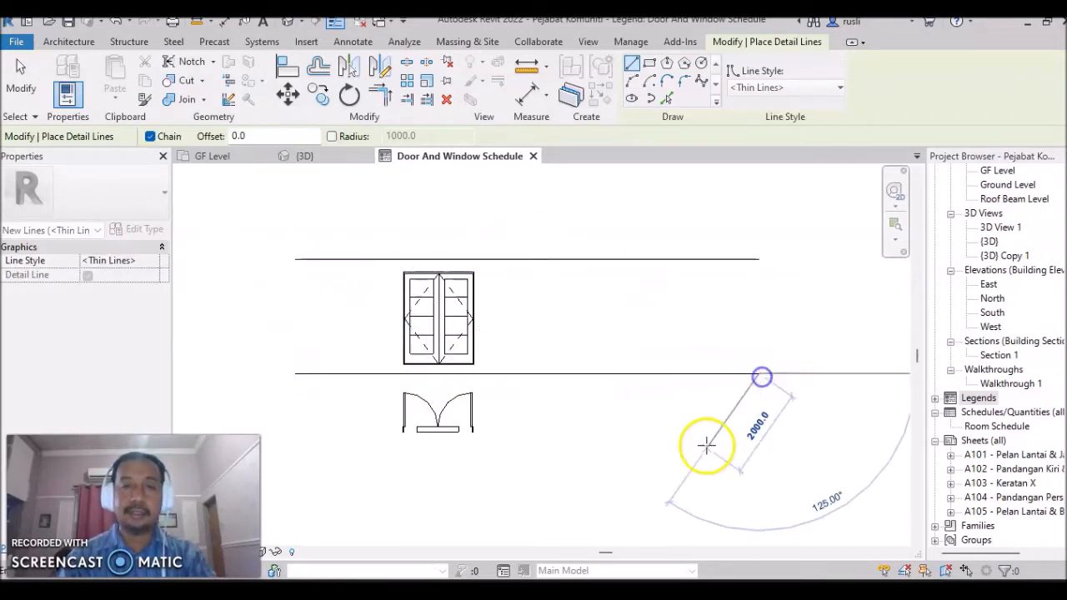
{"action": "key", "text": "Escape"}
Step: Draw four more horizontal detail lines of the same length below the door's plan symbol, aligned with the lines above as table rows
{"action": "left_click", "coordinate": [296, 441]}
{"action": "left_click", "coordinate": [760, 441]}
{"action": "key", "text": "Escape"}
{"action": "left_click", "coordinate": [295, 464]}
{"action": "left_click", "coordinate": [759, 465]}
{"action": "key", "text": "Escape"}
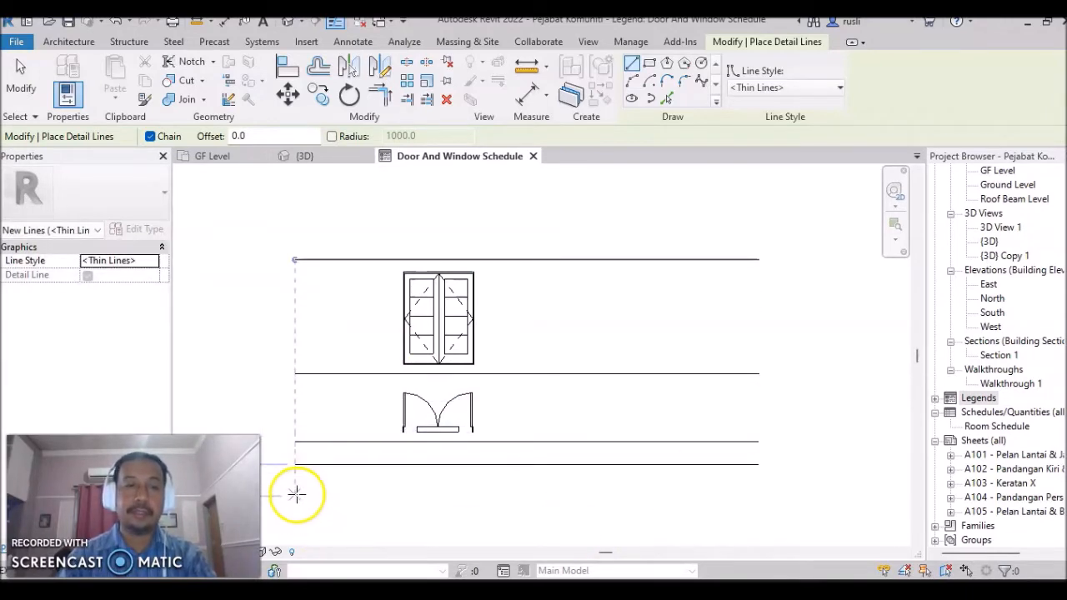
{"action": "left_click", "coordinate": [296, 491]}
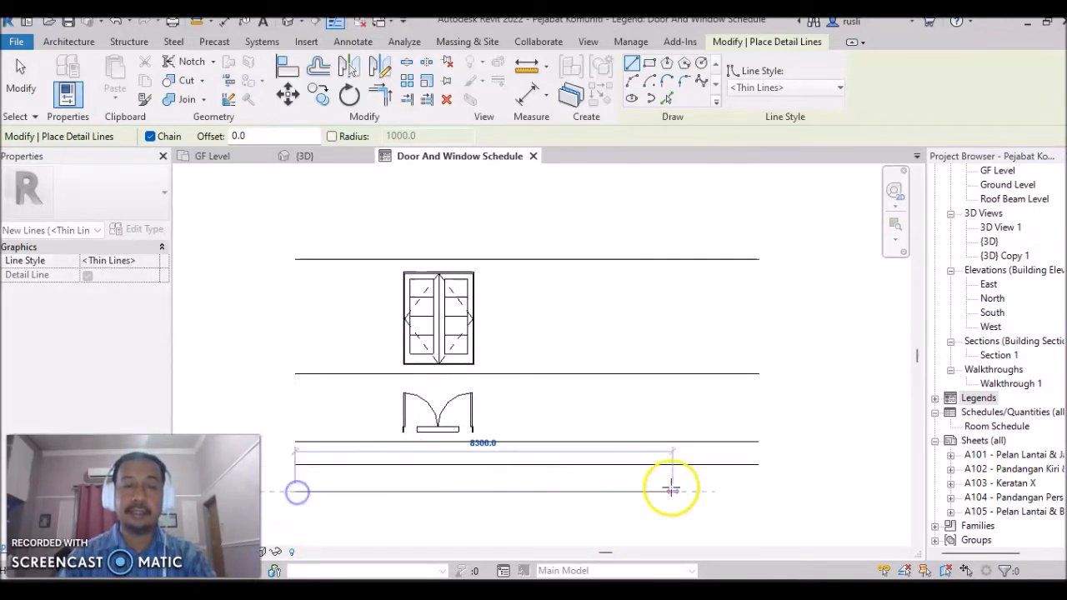
{"action": "left_click", "coordinate": [759, 491]}
{"action": "key", "text": "Escape"}
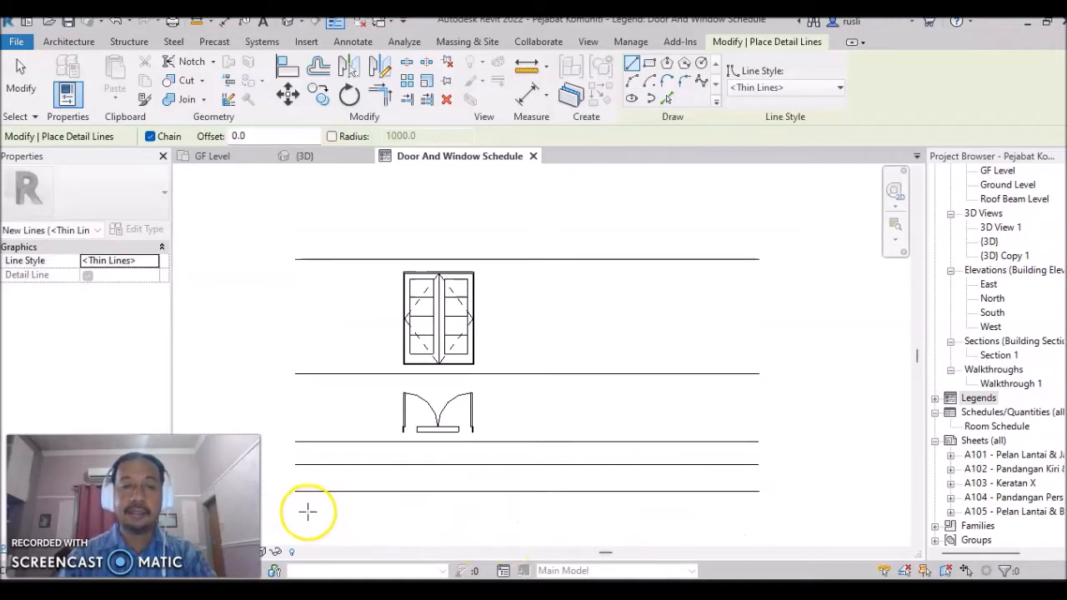
{"action": "left_click", "coordinate": [297, 517]}
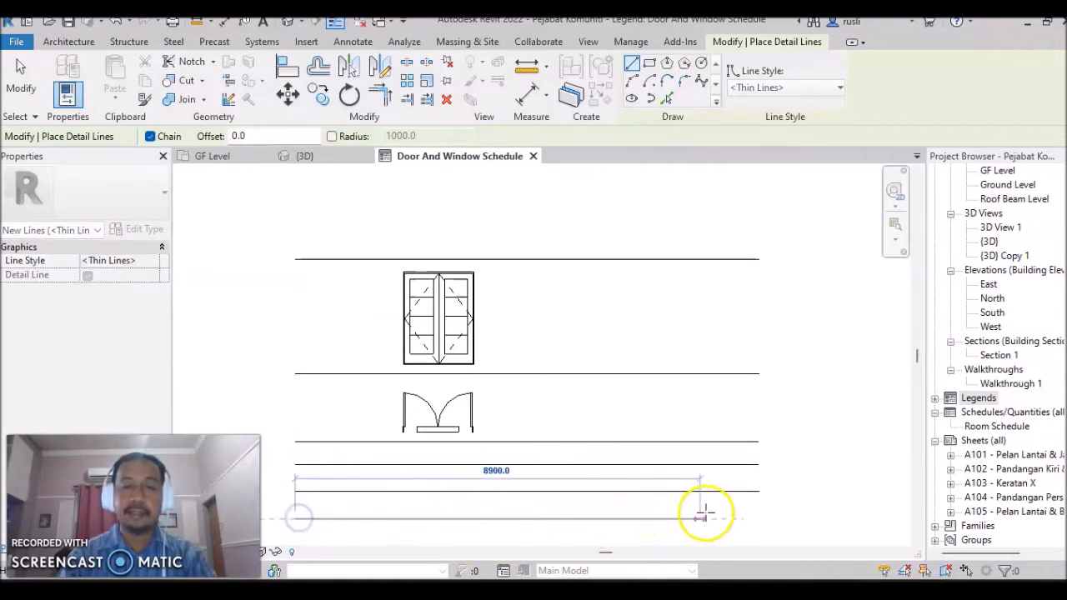
{"action": "left_click", "coordinate": [759, 519]}
{"action": "key", "text": "Escape"}
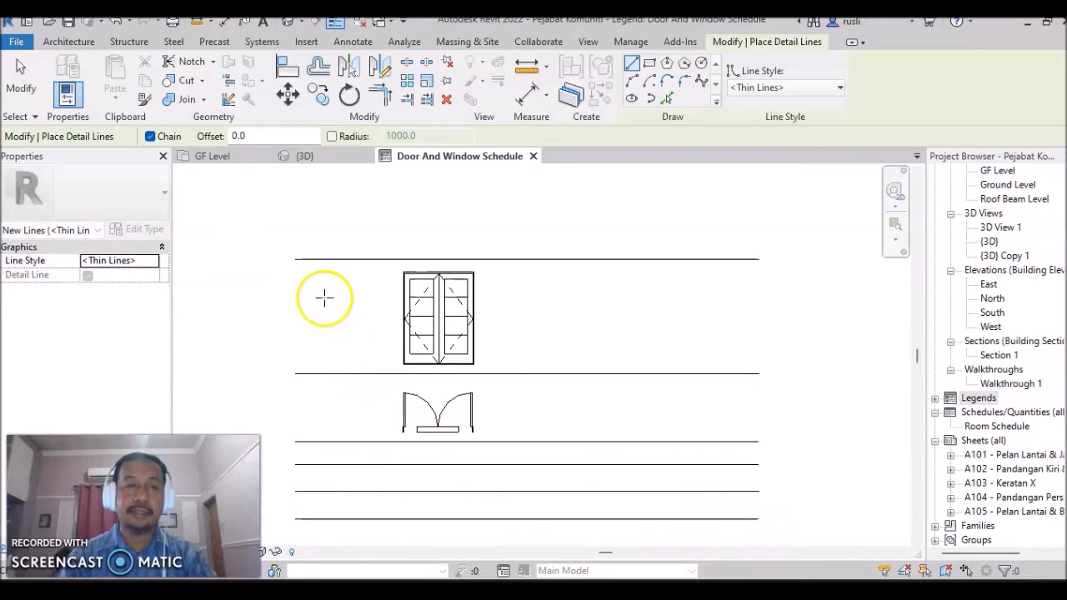
Step: Draw a horizontal detail line as the table's top edge and six vertical detail lines spanning its full height, forming five columns
{"action": "left_click", "coordinate": [294, 232]}
{"action": "key", "text": "Escape"}
{"action": "left_click", "coordinate": [294, 232]}
{"action": "left_click", "coordinate": [295, 519]}
{"action": "key", "text": "Escape"}
{"action": "left_click", "coordinate": [385, 233]}
{"action": "left_click", "coordinate": [386, 519]}
{"action": "key", "text": "Escape"}
{"action": "left_click", "coordinate": [500, 233]}
{"action": "left_click", "coordinate": [500, 518]}
{"action": "key", "text": "Escape"}
{"action": "left_click", "coordinate": [596, 232]}
{"action": "left_click", "coordinate": [595, 519]}
{"action": "key", "text": "Escape"}
{"action": "left_click", "coordinate": [700, 232]}
{"action": "left_click", "coordinate": [700, 519]}
{"action": "key", "text": "Escape"}
{"action": "left_click", "coordinate": [759, 233]}
{"action": "left_click", "coordinate": [758, 518]}
{"action": "key", "text": "Escape"}
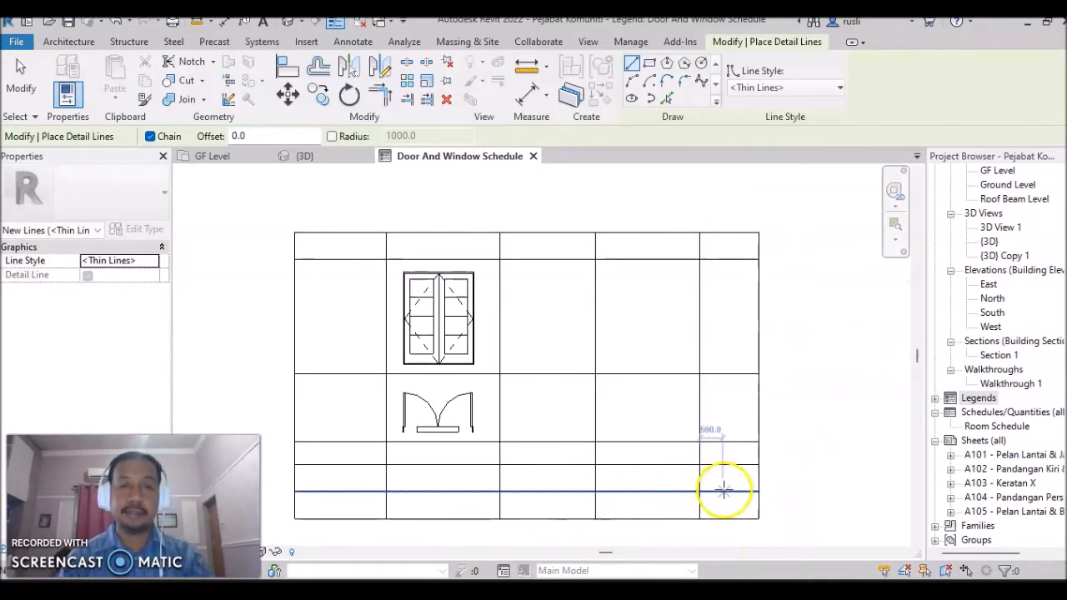
Step: Select the second horizontal line below the door's plan symbol and open its spacing to the line above for editing
{"action": "scroll", "coordinate": [253, 357], "scroll_direction": "up", "scroll_amount": 3}
{"action": "key", "text": "Escape"}
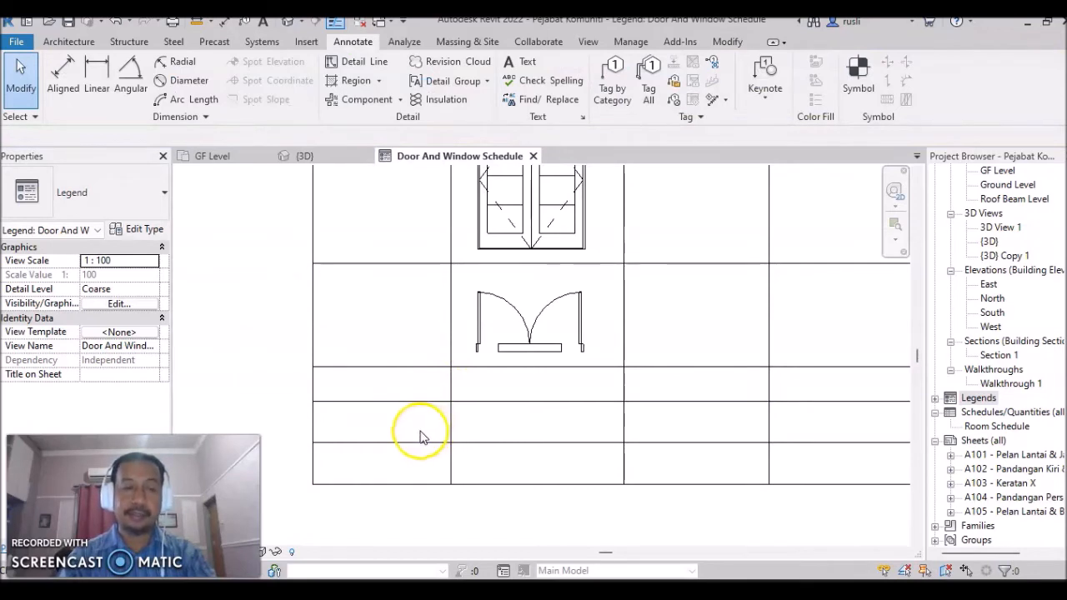
{"action": "left_click", "coordinate": [368, 401]}
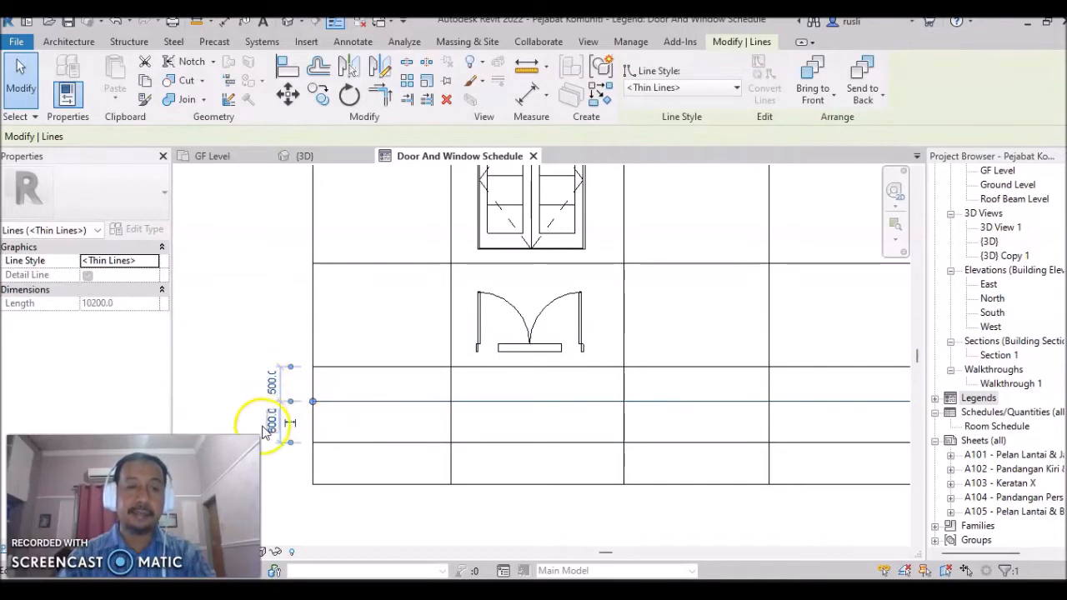
{"action": "left_click", "coordinate": [272, 386]}
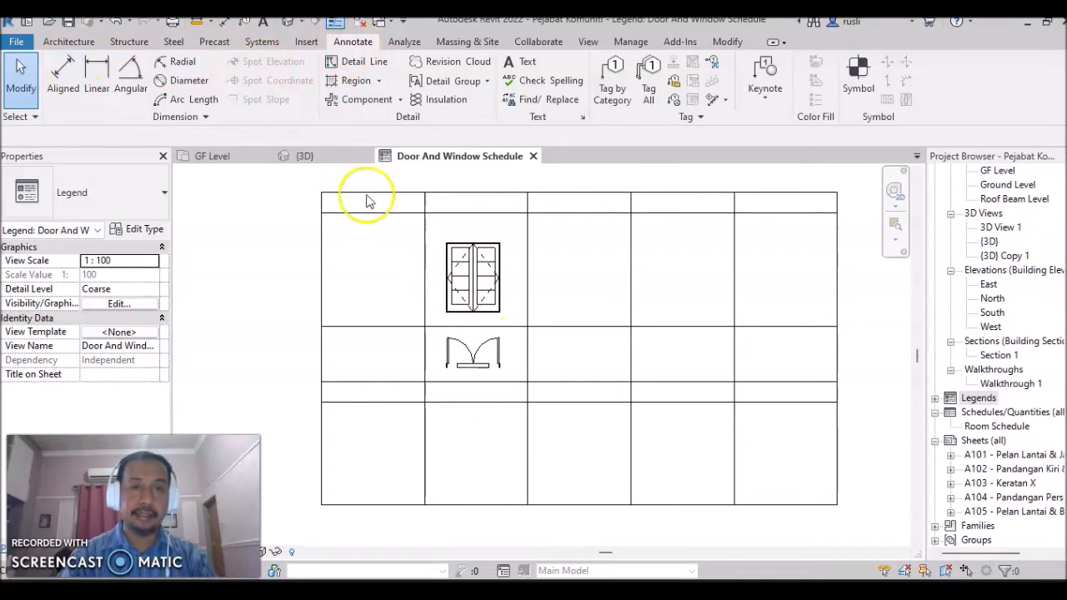
Step: Place an aligned dimension for the overall width of the door elevation, just above the door
{"action": "scroll", "coordinate": [431, 252], "scroll_direction": "up", "scroll_amount": 4}
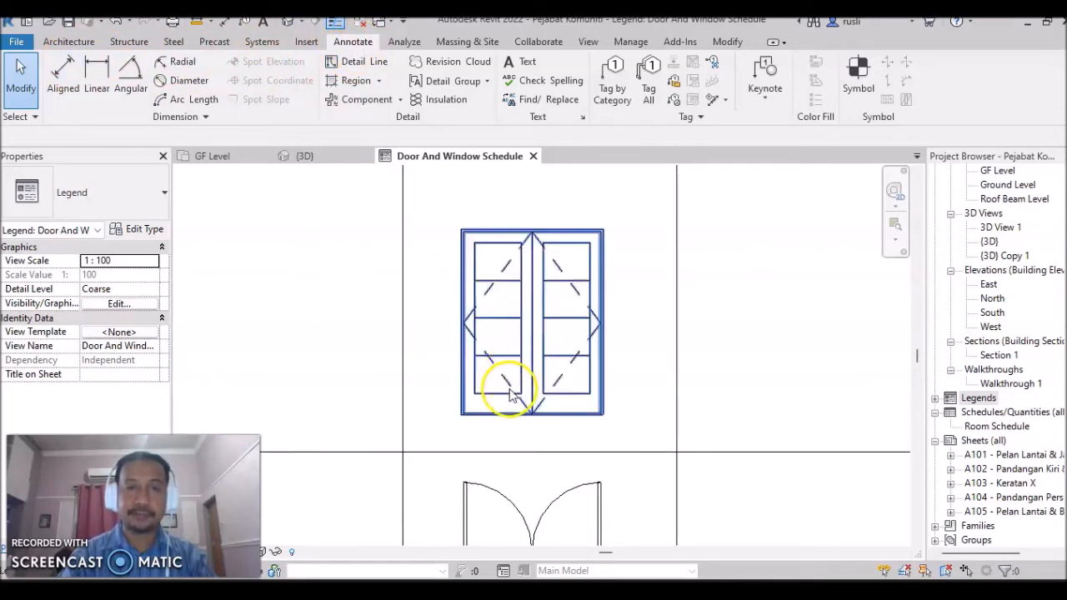
{"action": "middle_click_drag", "start_coordinate": [660, 353], "coordinate": [654, 422]}
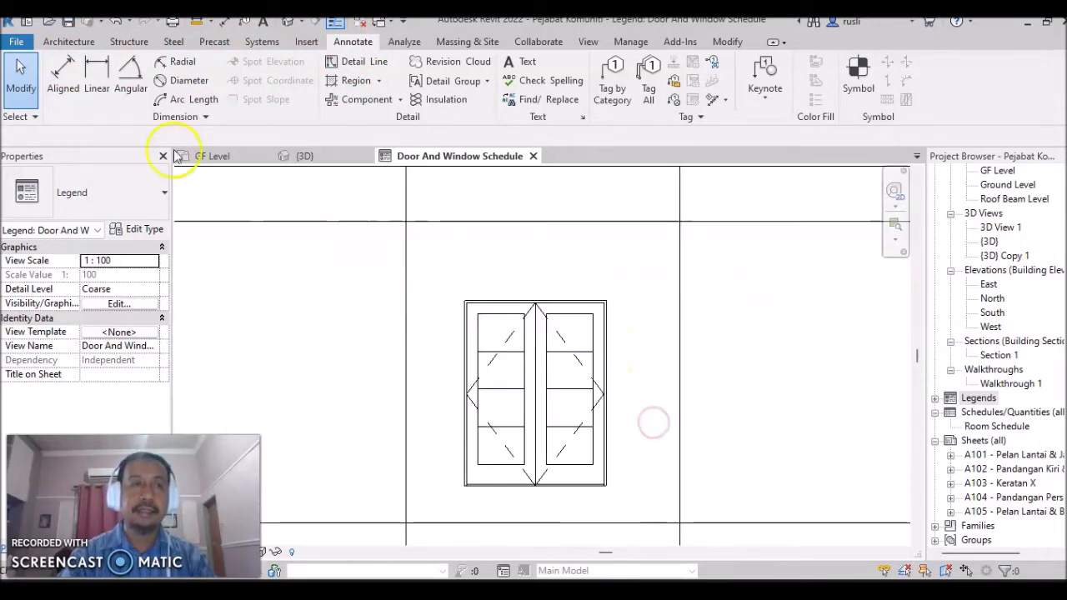
{"action": "left_click", "coordinate": [65, 77]}
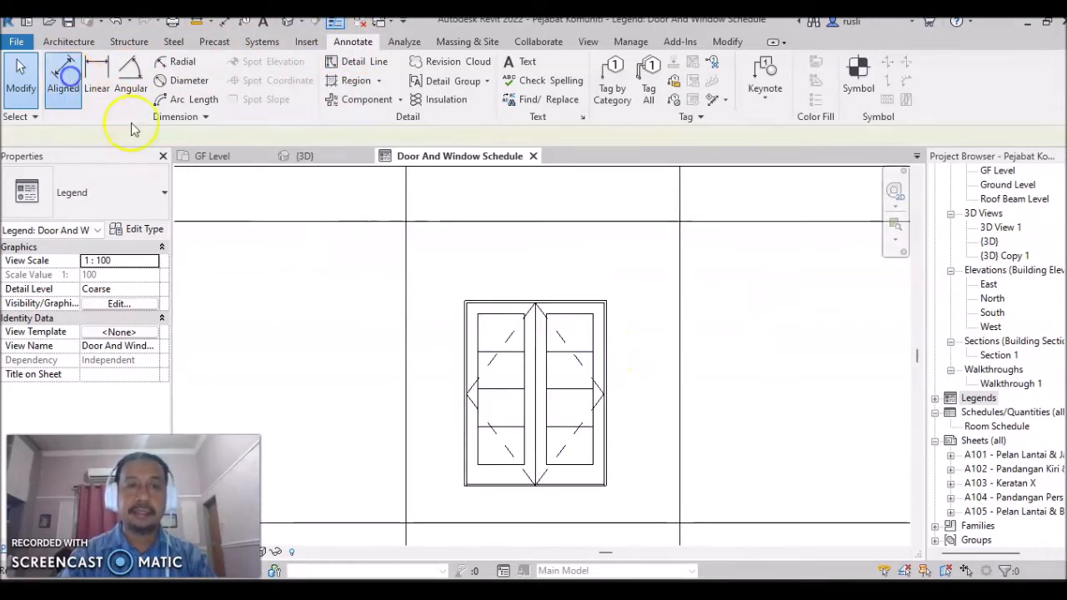
{"action": "left_click", "coordinate": [467, 304]}
{"action": "left_click", "coordinate": [610, 305]}
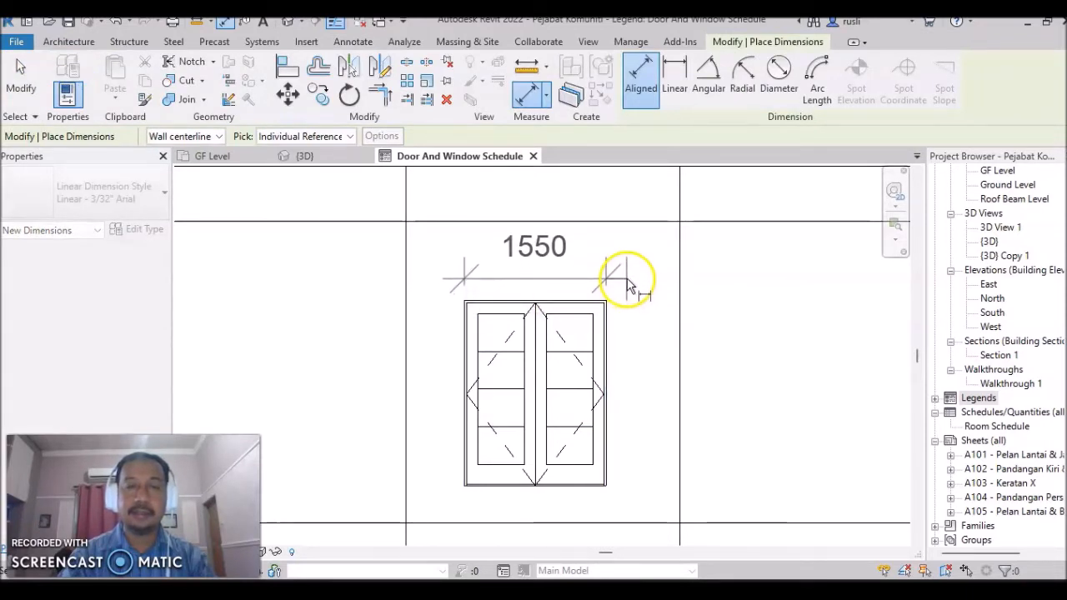
{"action": "left_click", "coordinate": [627, 283]}
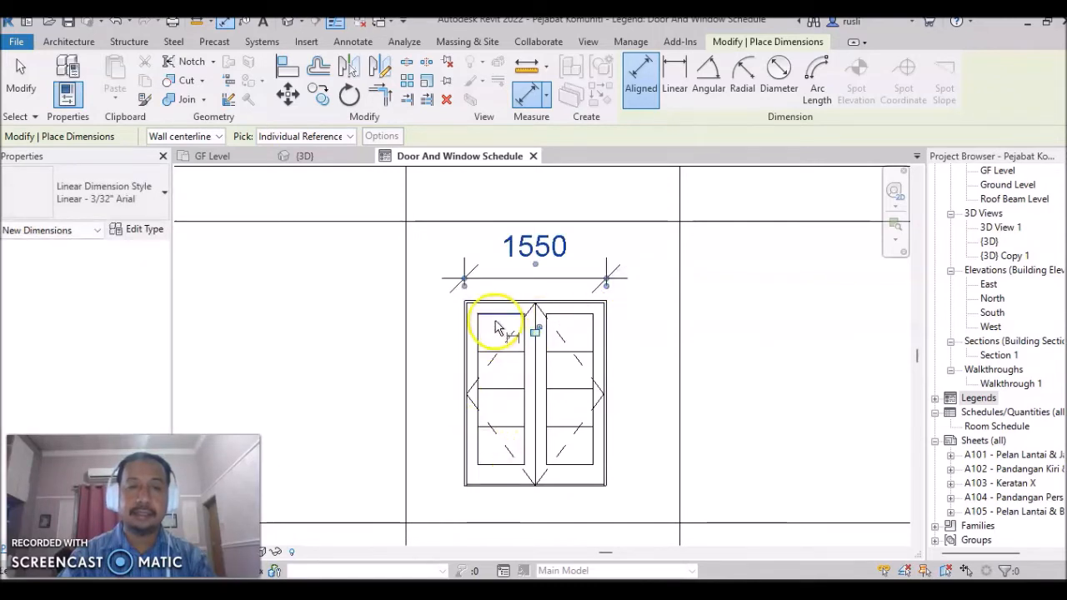
Step: Place an aligned dimension for the overall height of the door elevation, along the door's left side
{"action": "left_click", "coordinate": [490, 301]}
{"action": "left_click", "coordinate": [491, 486]}
{"action": "left_click", "coordinate": [444, 485]}
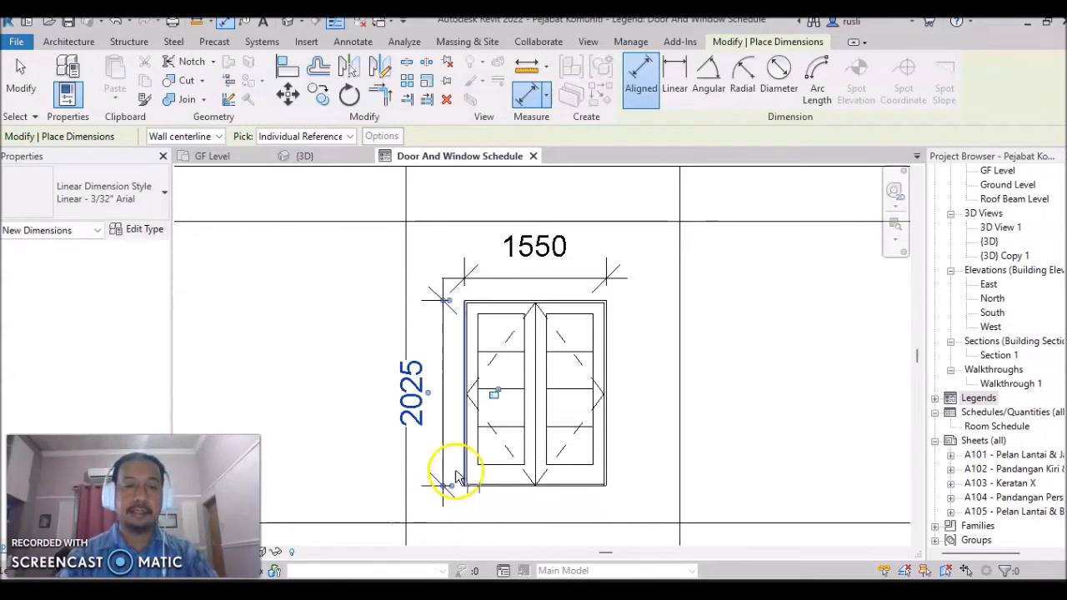
{"action": "key", "text": "Escape"}
{"action": "key", "text": "Escape"}
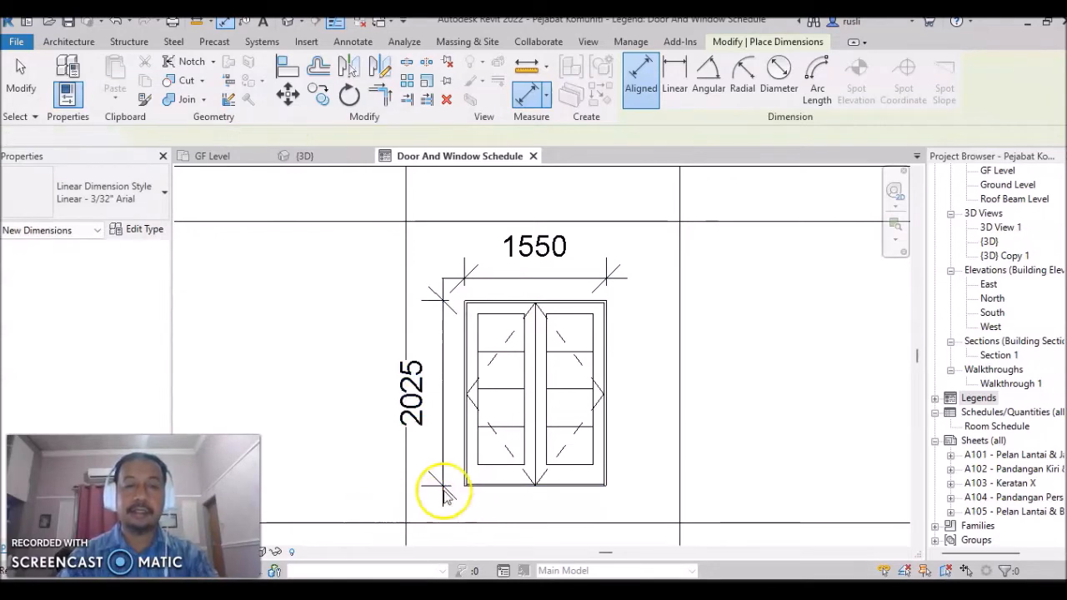
Step: Move the door elevation with its height dimension slightly right within its cell, keeping it aligned with the plan symbol below
{"action": "left_click_drag", "start_coordinate": [386, 511], "coordinate": [658, 227]}
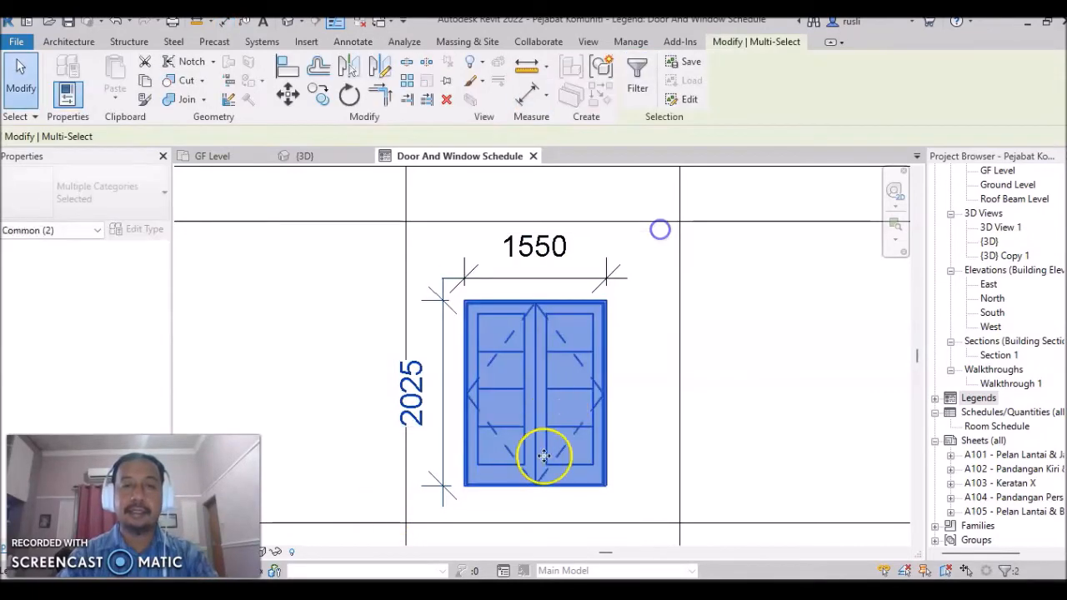
{"action": "left_click_drag", "start_coordinate": [550, 453], "coordinate": [584, 453]}
{"action": "left_click", "coordinate": [777, 425]}
{"action": "scroll", "coordinate": [686, 397], "scroll_direction": "down", "scroll_amount": 3}
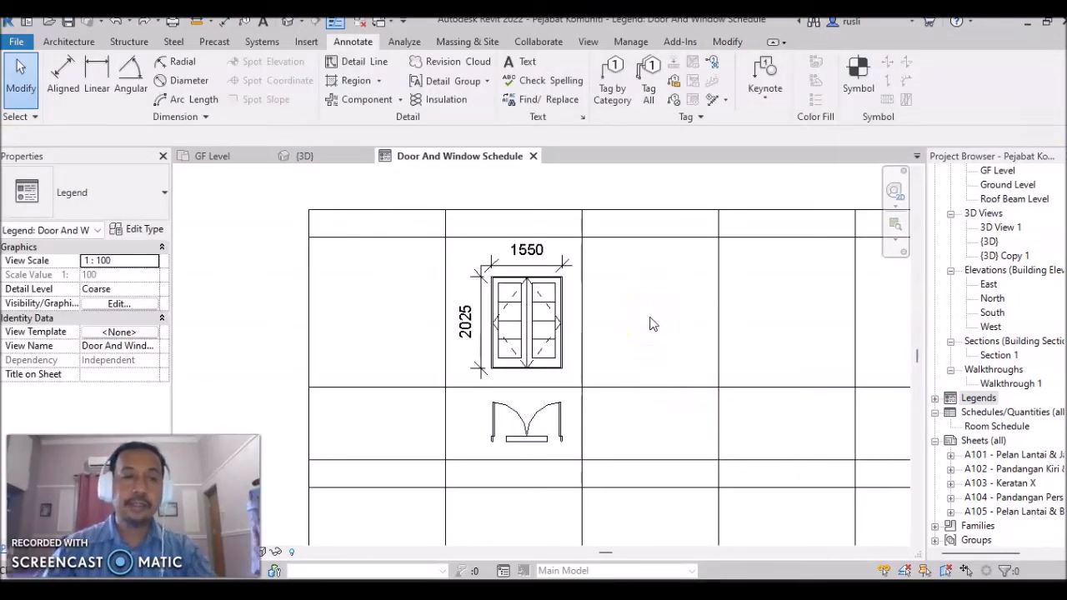
{"action": "left_click", "coordinate": [278, 264]}
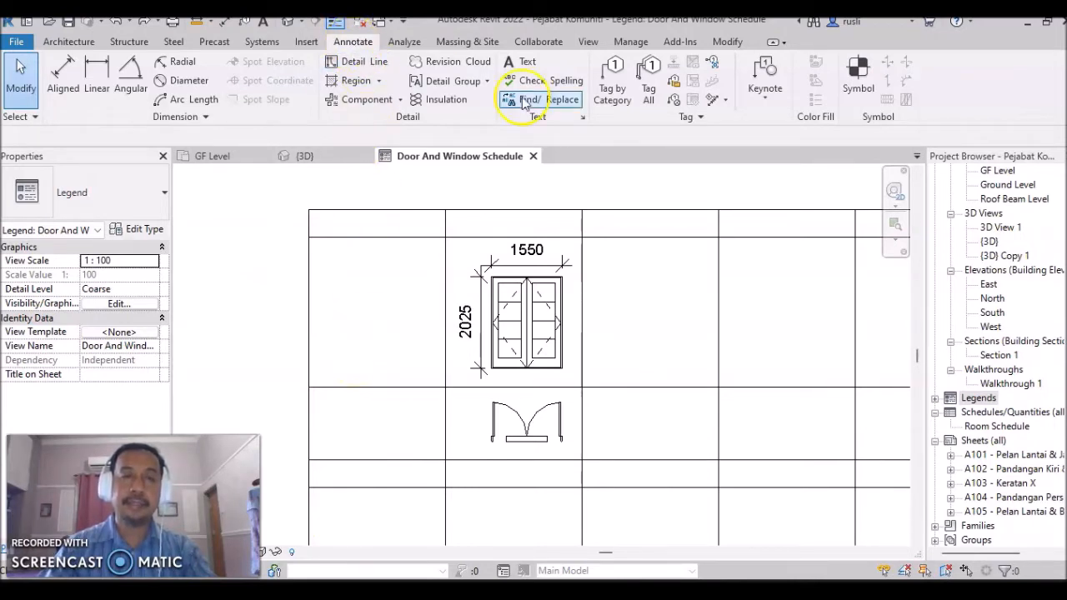
Step: Place the text note TYPE at the table's first header cell in the 1/4" Arial text type
{"action": "left_click", "coordinate": [530, 63]}
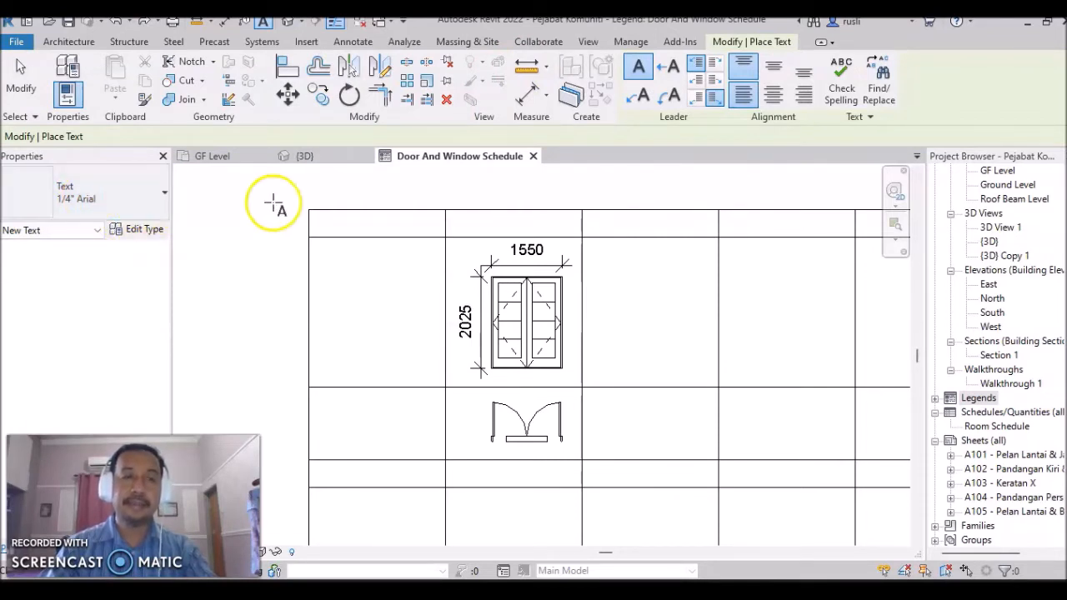
{"action": "left_click", "coordinate": [334, 215]}
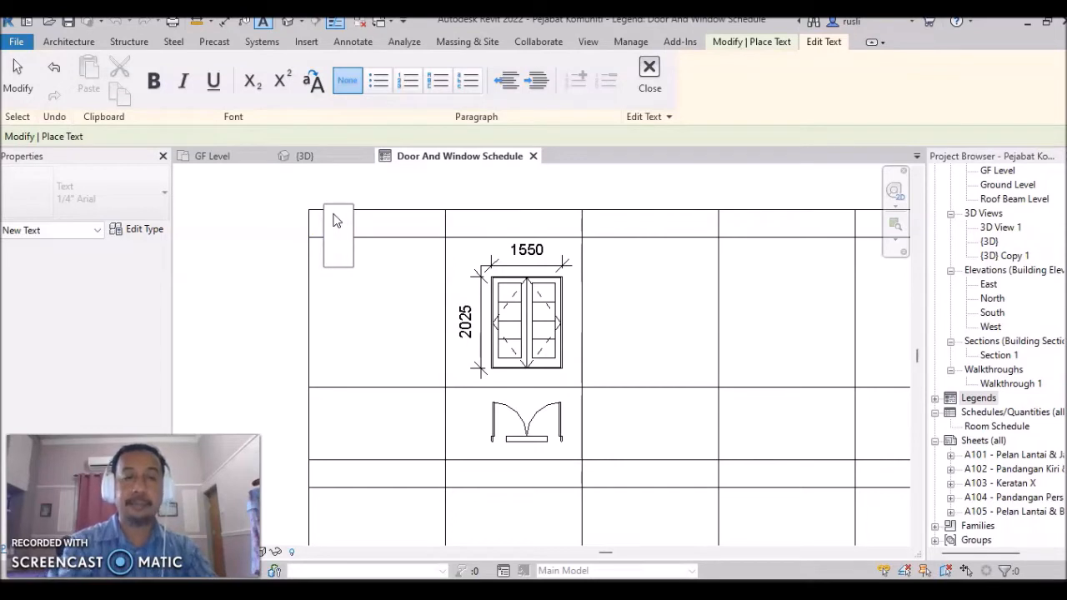
{"action": "type", "text": "TYPE"}
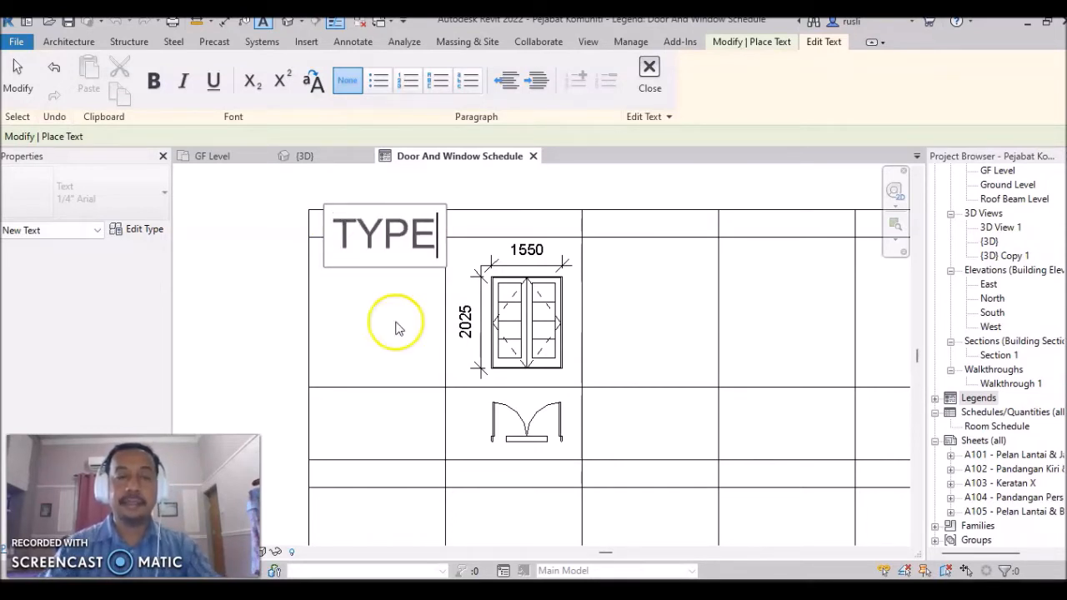
{"action": "left_click", "coordinate": [261, 306]}
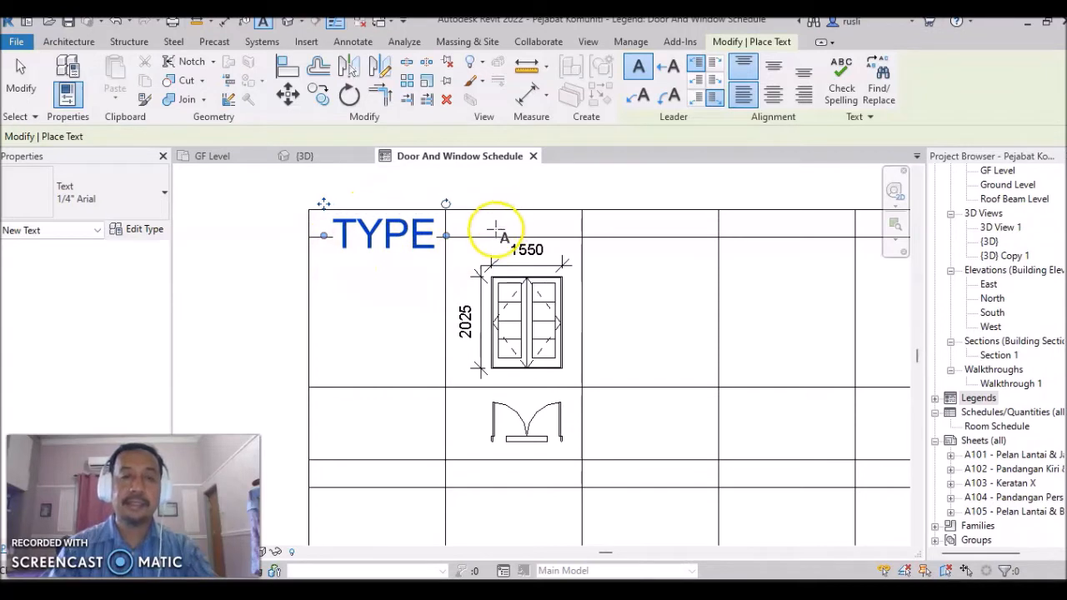
{"action": "key", "text": "Escape"}
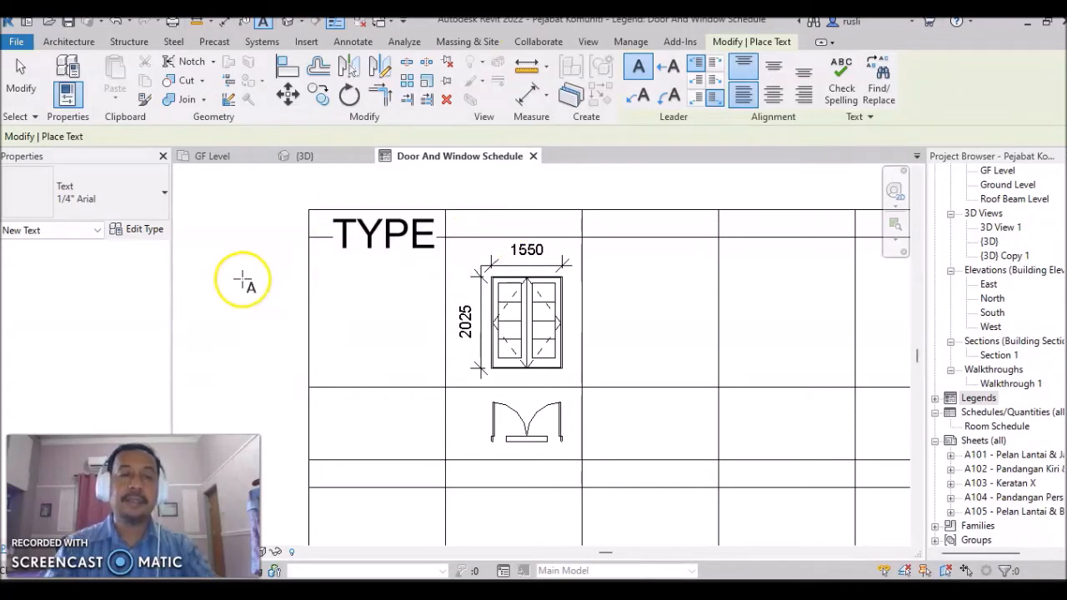
Step: Duplicate the 1/4" Arial text type as 2mm Arial and set its text size to 2 mm
{"action": "left_click", "coordinate": [144, 235]}
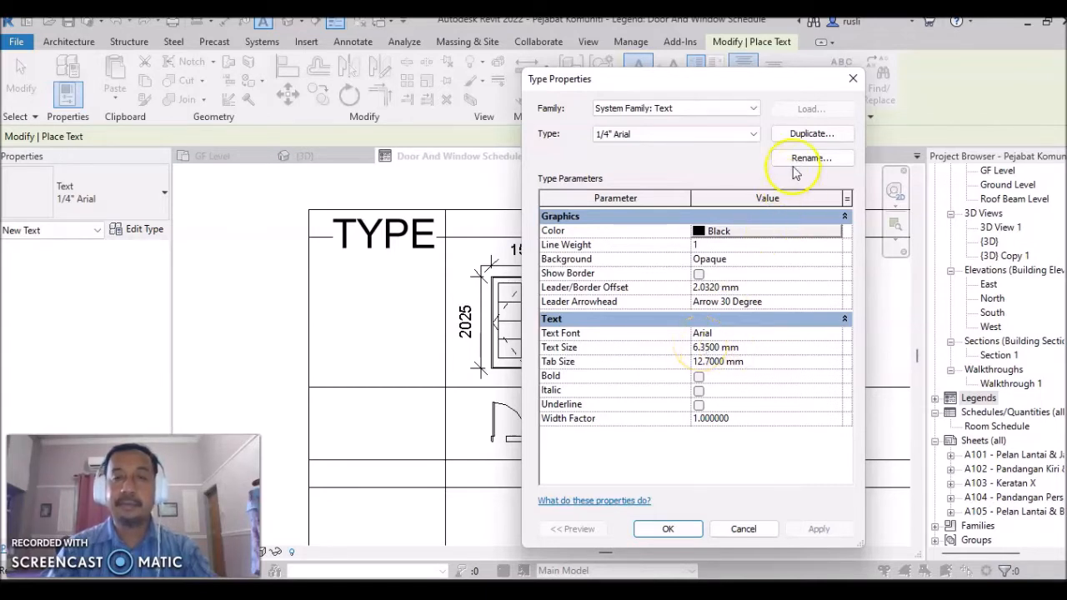
{"action": "left_click", "coordinate": [800, 135]}
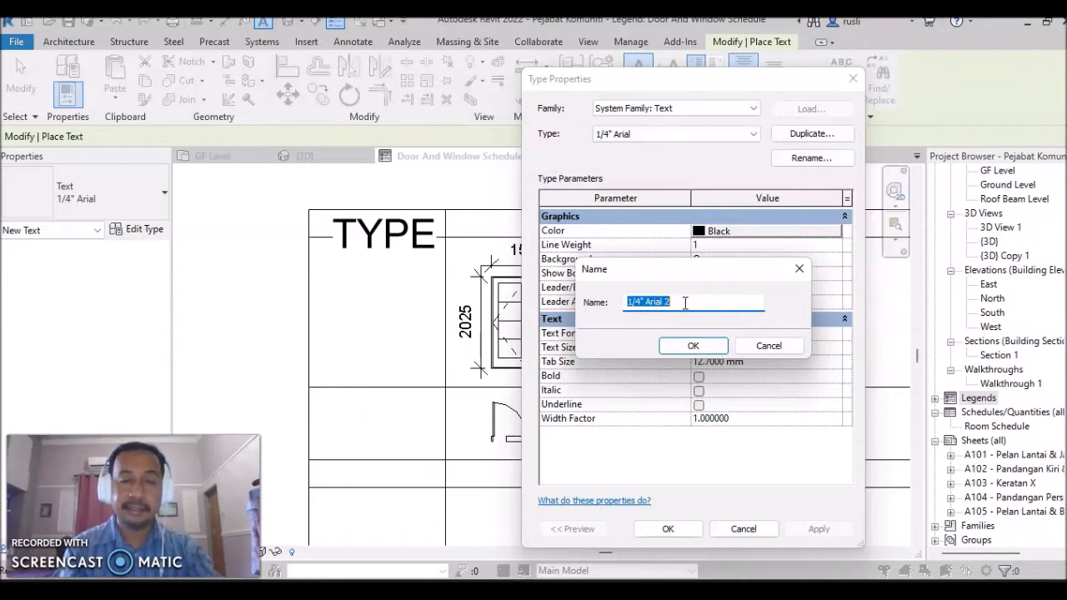
{"action": "type", "text": "2mm"}
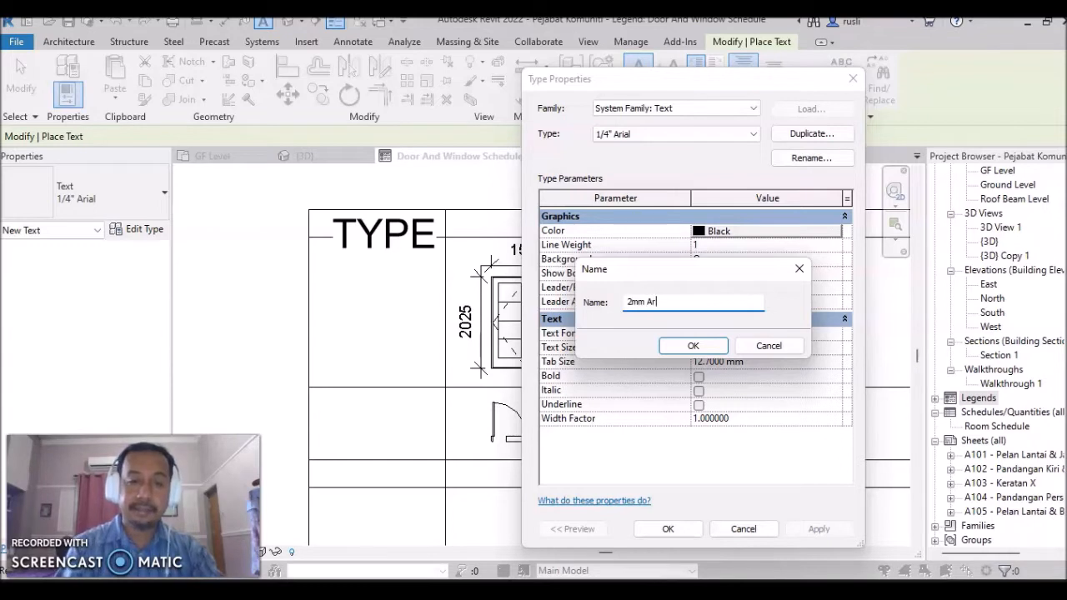
{"action": "left_click", "coordinate": [692, 345]}
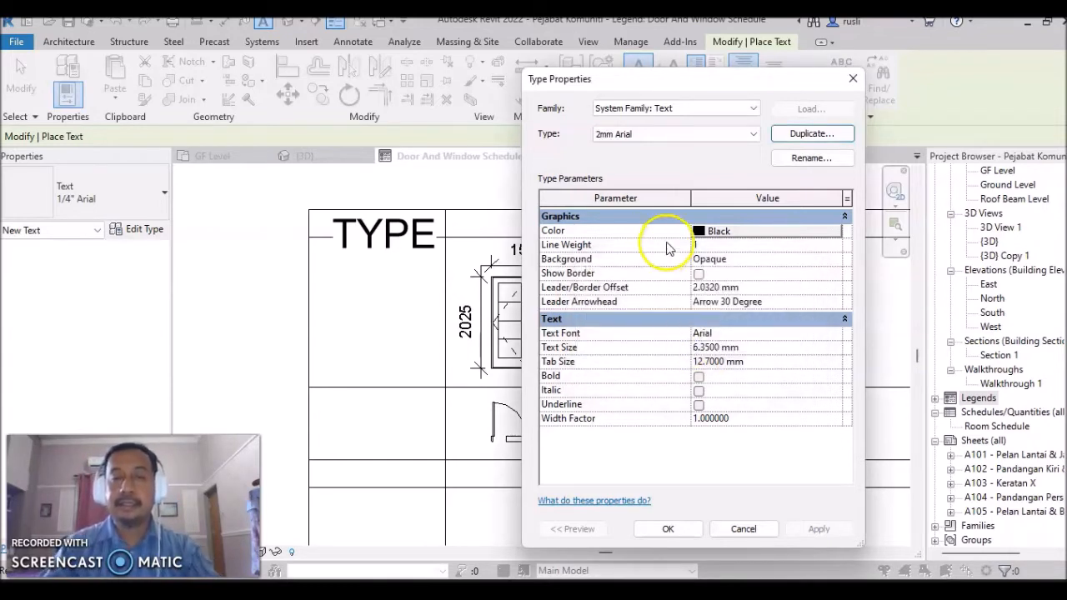
{"action": "left_click", "coordinate": [708, 349]}
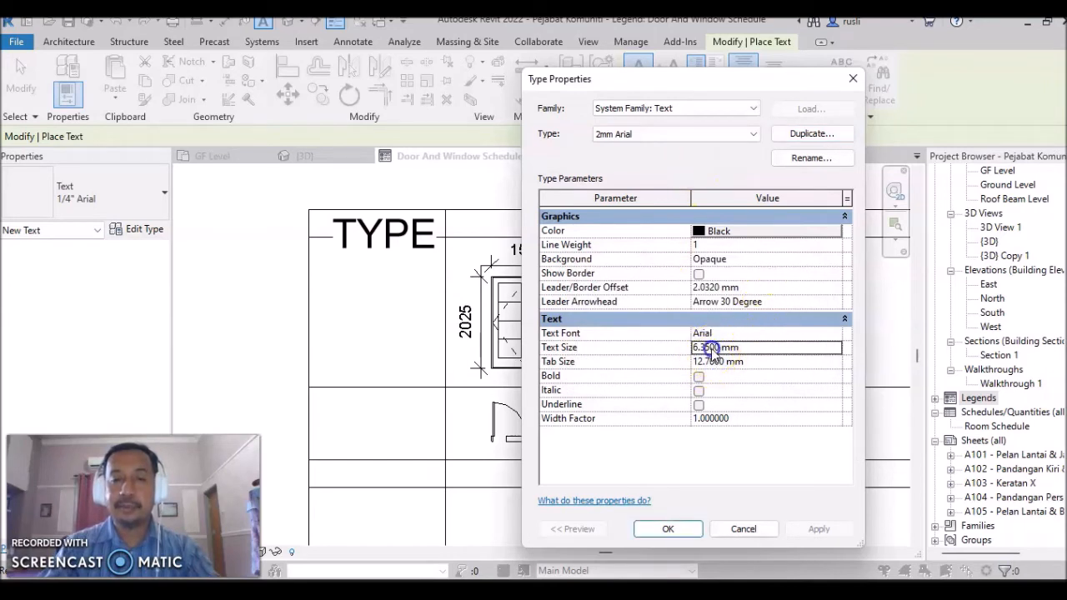
{"action": "left_click_drag", "start_coordinate": [718, 347], "coordinate": [700, 348]}
{"action": "type", "text": "2"}
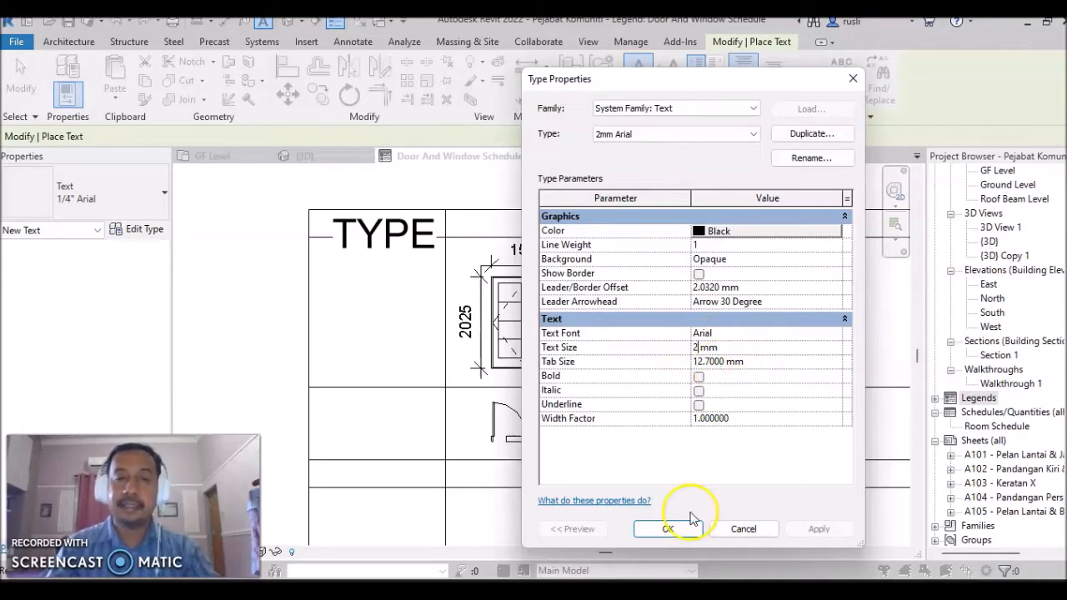
{"action": "left_click", "coordinate": [667, 529]}
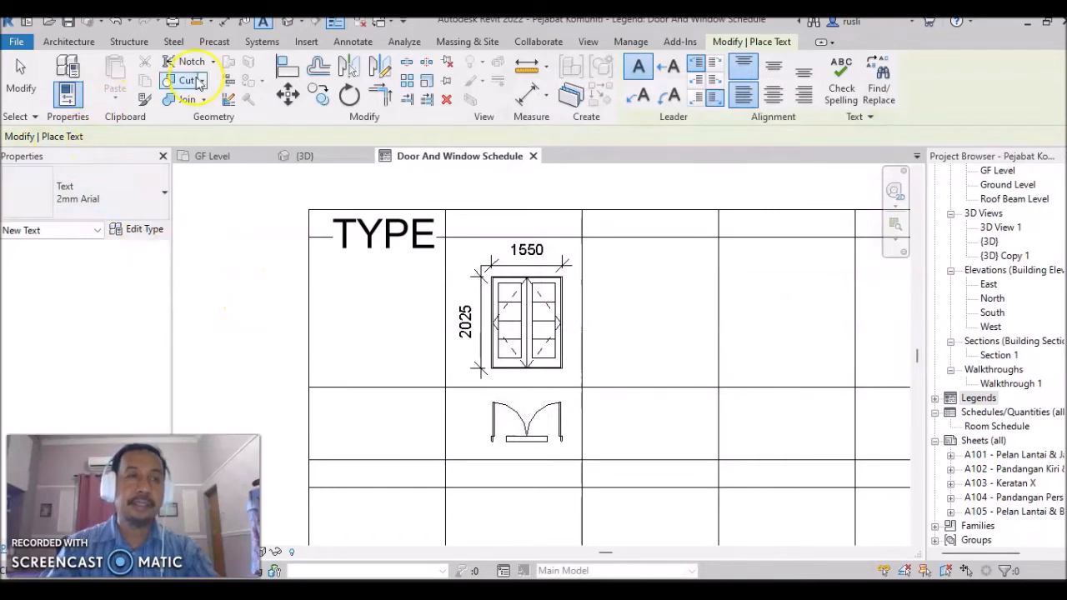
Step: Place the text note TYPE in 2mm Arial in the first column, beside the door elevation
{"action": "left_click", "coordinate": [353, 42]}
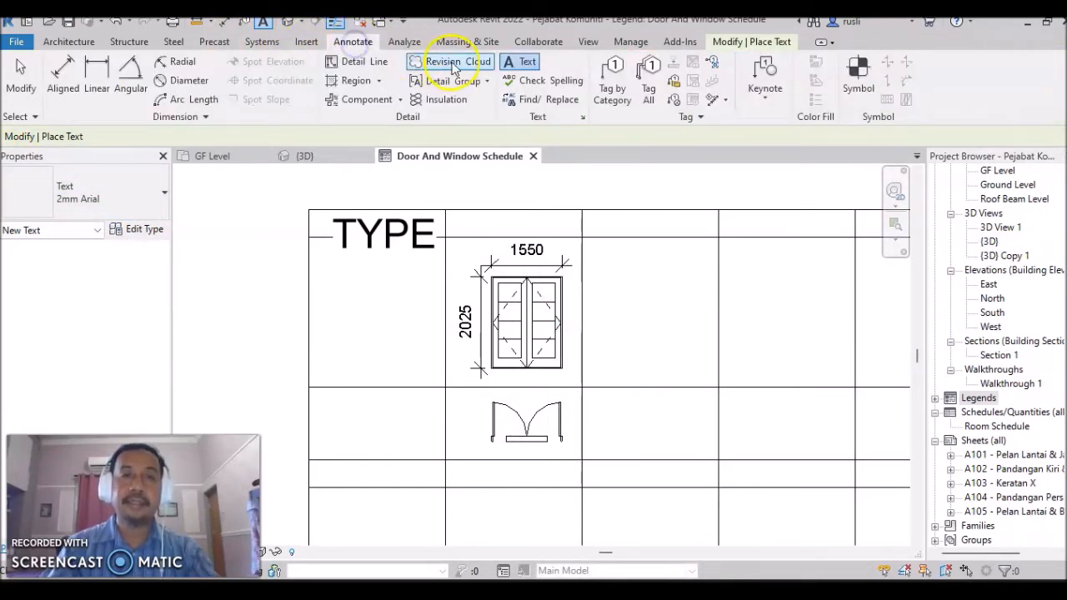
{"action": "left_click", "coordinate": [527, 63]}
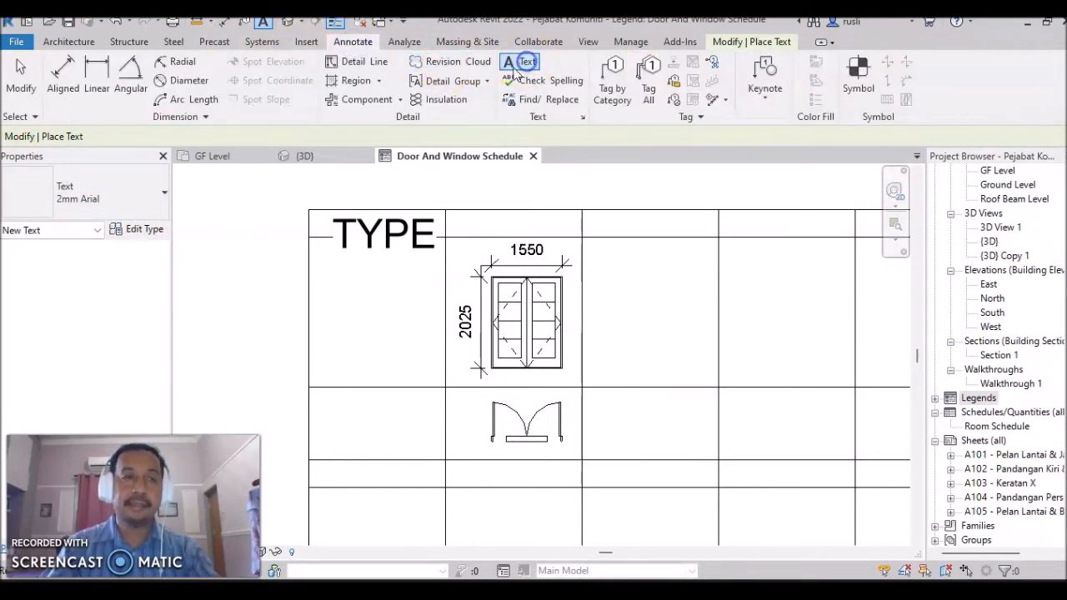
{"action": "left_click", "coordinate": [331, 296]}
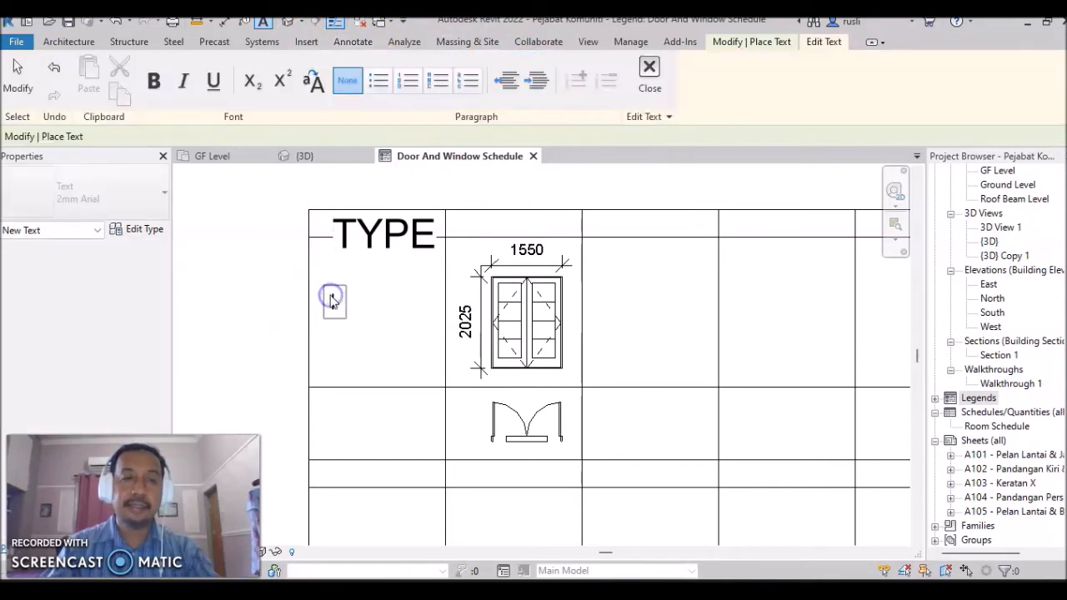
{"action": "type", "text": "TYPE"}
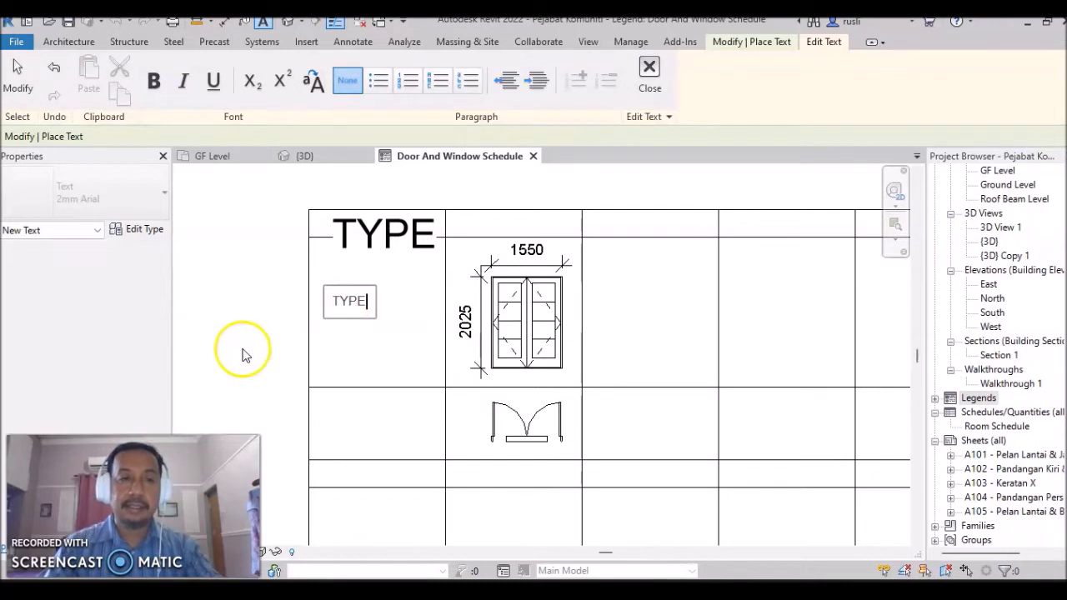
{"action": "left_click", "coordinate": [280, 343]}
{"action": "left_click", "coordinate": [260, 380]}
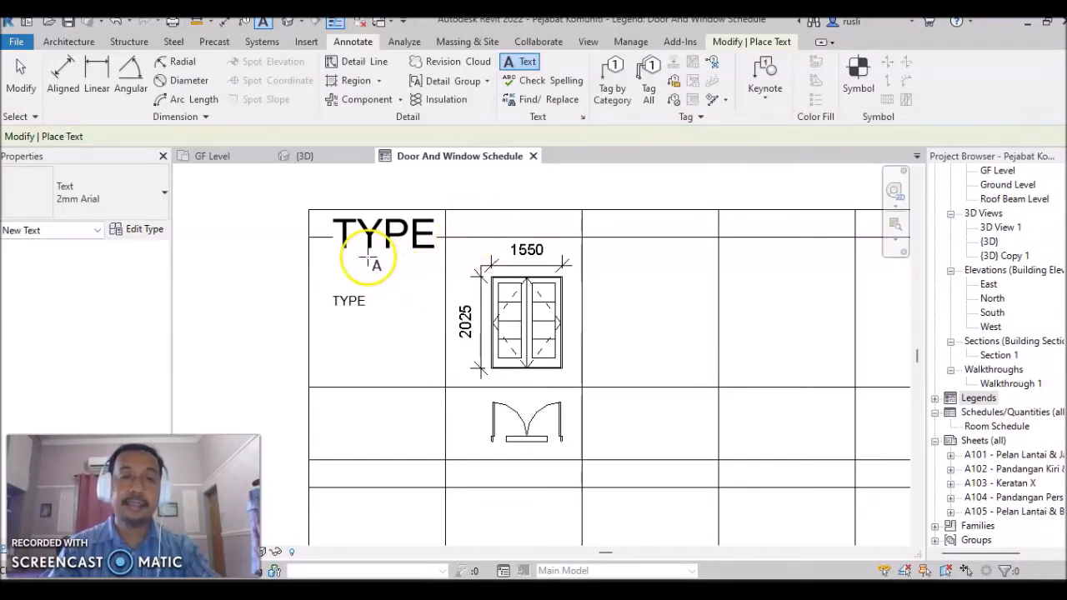
{"action": "key", "text": "Escape"}
Step: Delete the large 1/4" Arial TYPE note and move the 2mm Arial TYPE note into the middle of the first header cell
{"action": "left_click", "coordinate": [343, 236]}
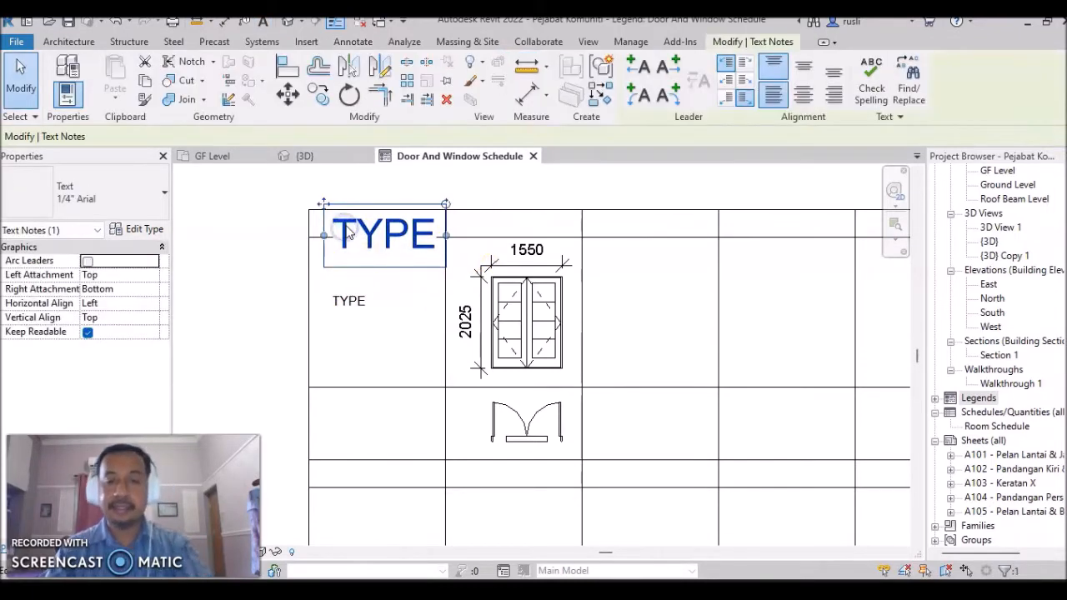
{"action": "key", "text": "Delete"}
{"action": "left_click", "coordinate": [341, 299]}
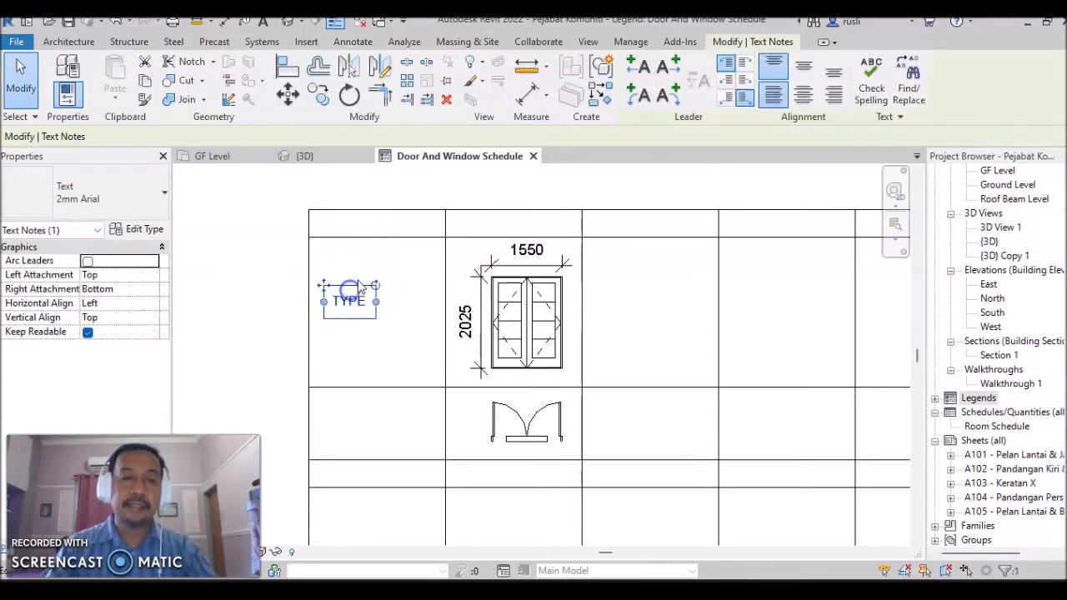
{"action": "mouse_move", "coordinate": [325, 287]}
{"action": "left_mouse_down", "text": "ctrl"}
{"action": "mouse_move", "coordinate": [350, 241]}
{"action": "mouse_move", "coordinate": [349, 208]}
{"action": "left_mouse_up", "text": "ctrl"}
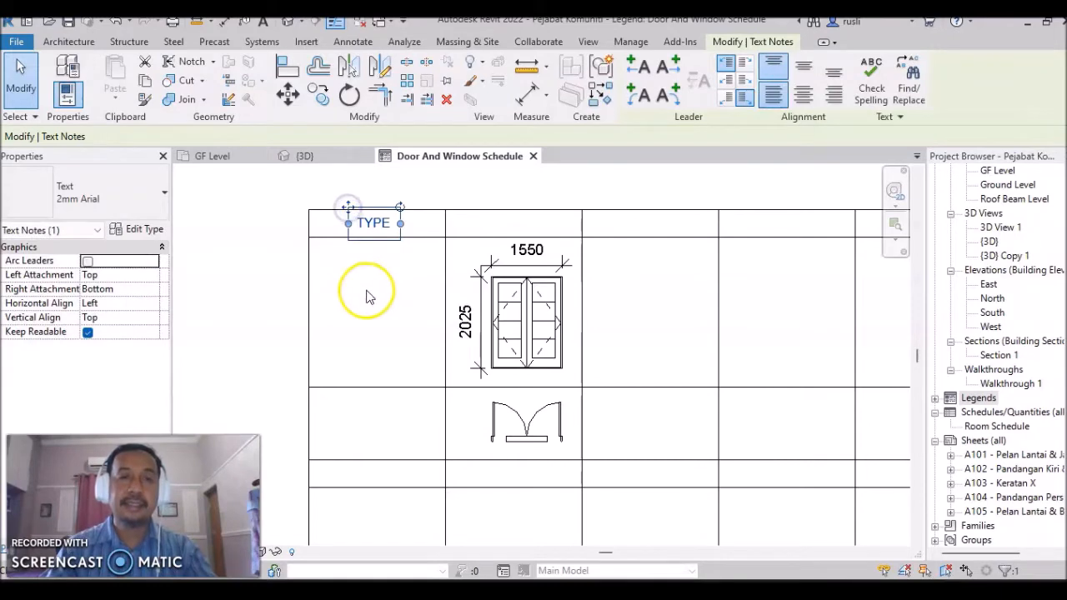
{"action": "left_click", "coordinate": [367, 289]}
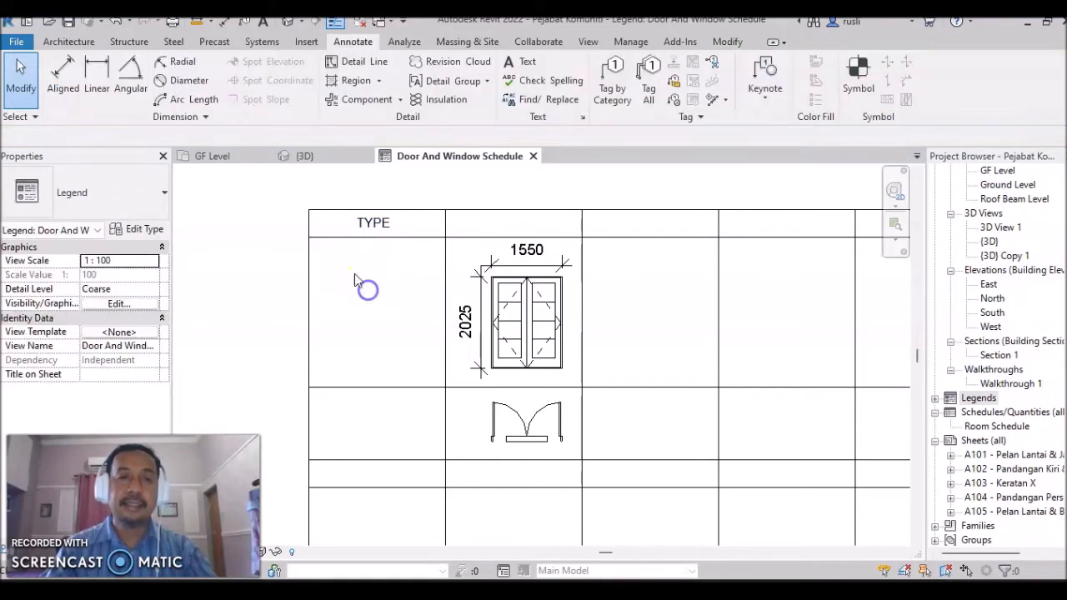
Step: Place the two-line 2mm Arial text note FRONT ELEVATION in the first column, beside the door elevation
{"action": "left_click", "coordinate": [527, 63]}
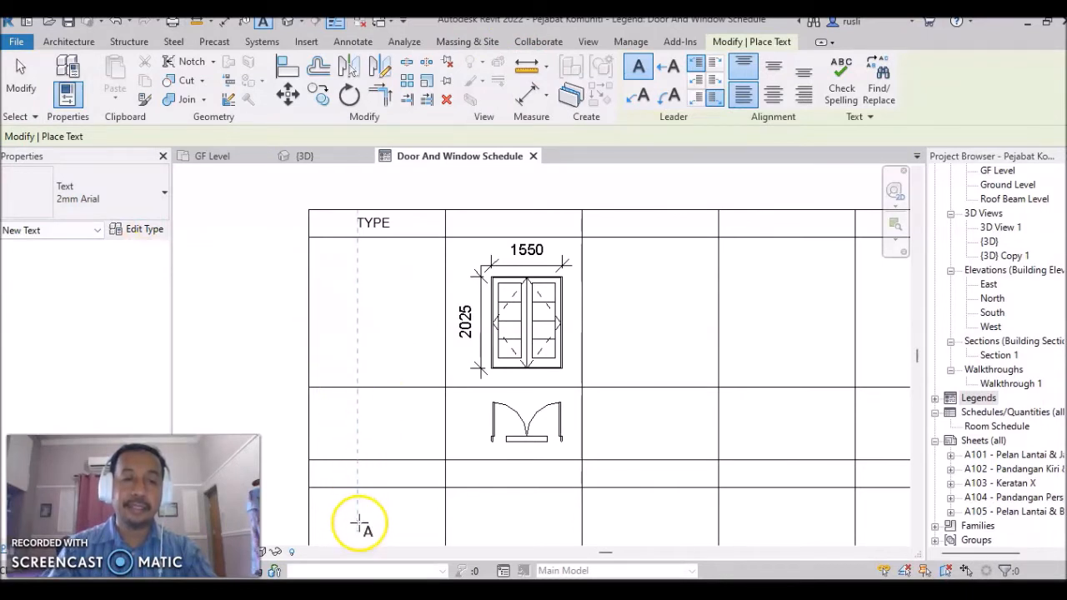
{"action": "left_click", "coordinate": [331, 291]}
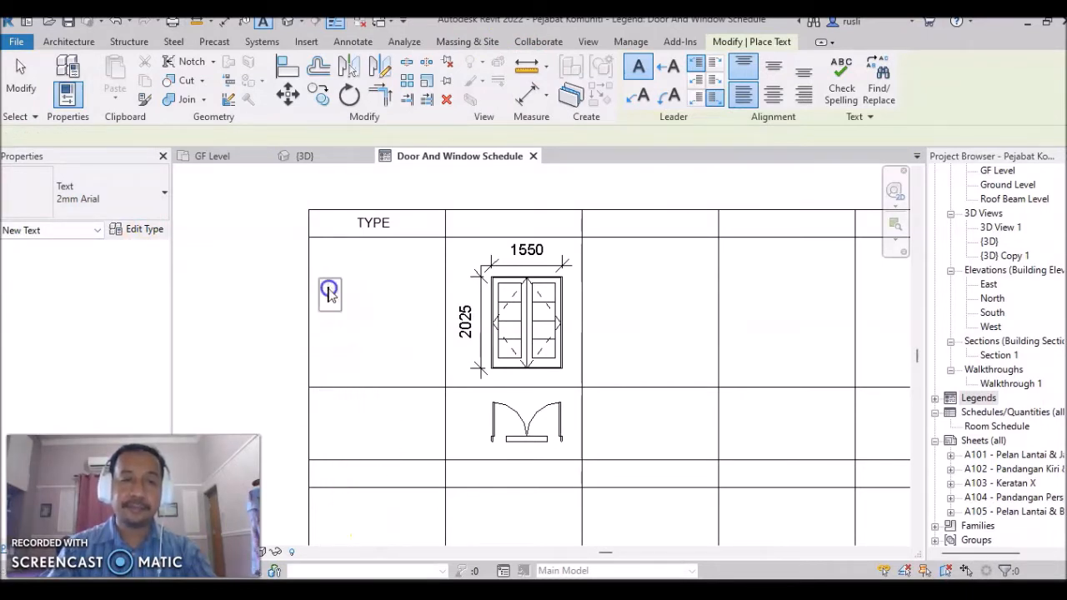
{"action": "type", "text": "FRONT"}
{"action": "key", "text": "Return"}
{"action": "type", "text": "ELEVATION"}
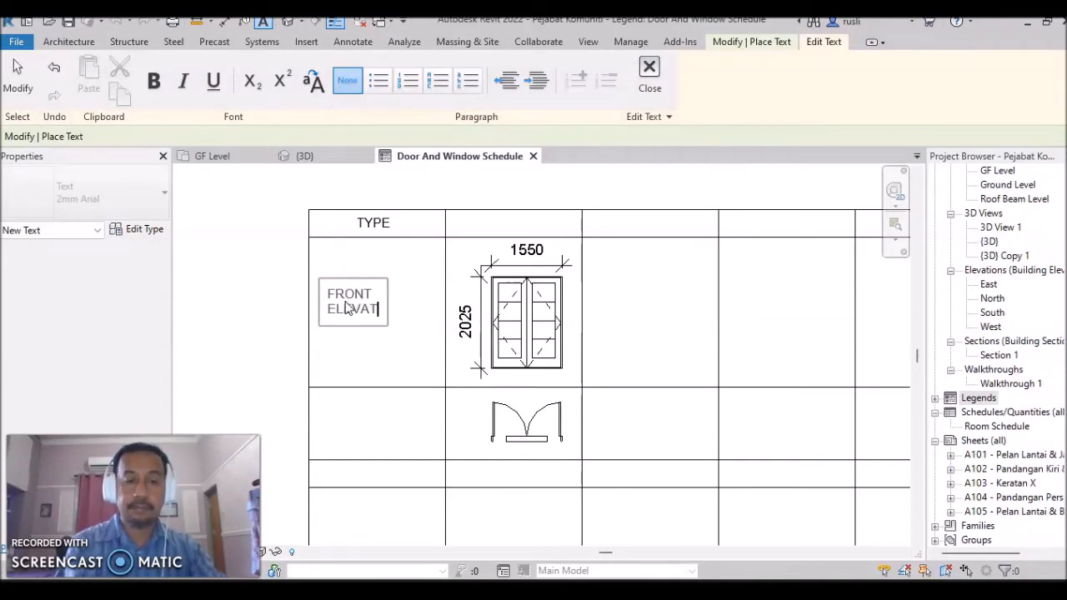
{"action": "left_click", "coordinate": [355, 359]}
{"action": "left_click", "coordinate": [753, 417]}
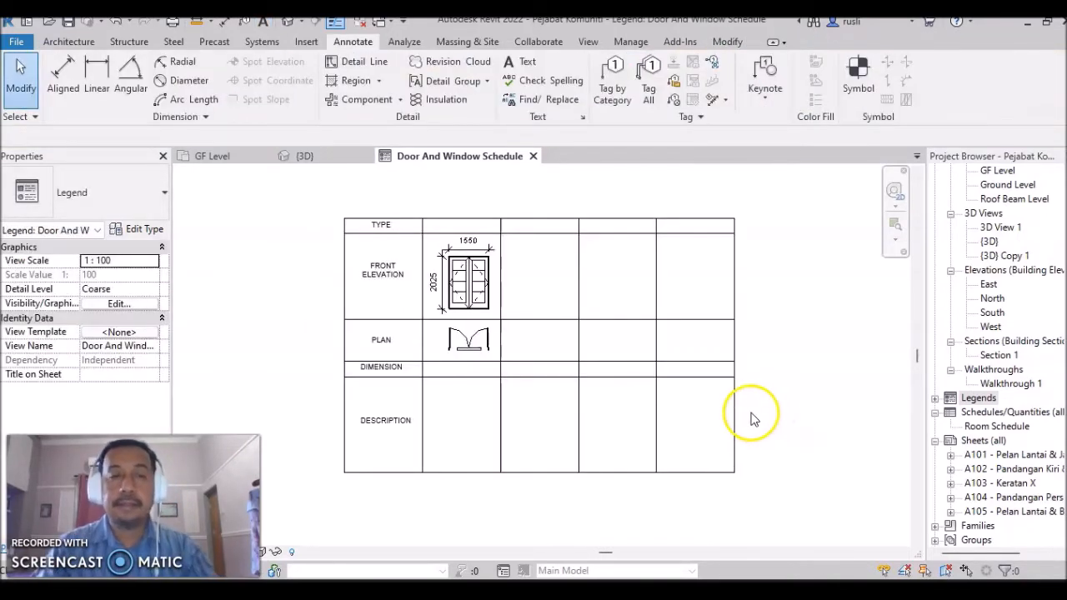
Step: Place the 2mm Arial text note D1 in the header cell above the door elevation
{"action": "scroll", "coordinate": [750, 413], "scroll_direction": "up", "scroll_amount": 2}
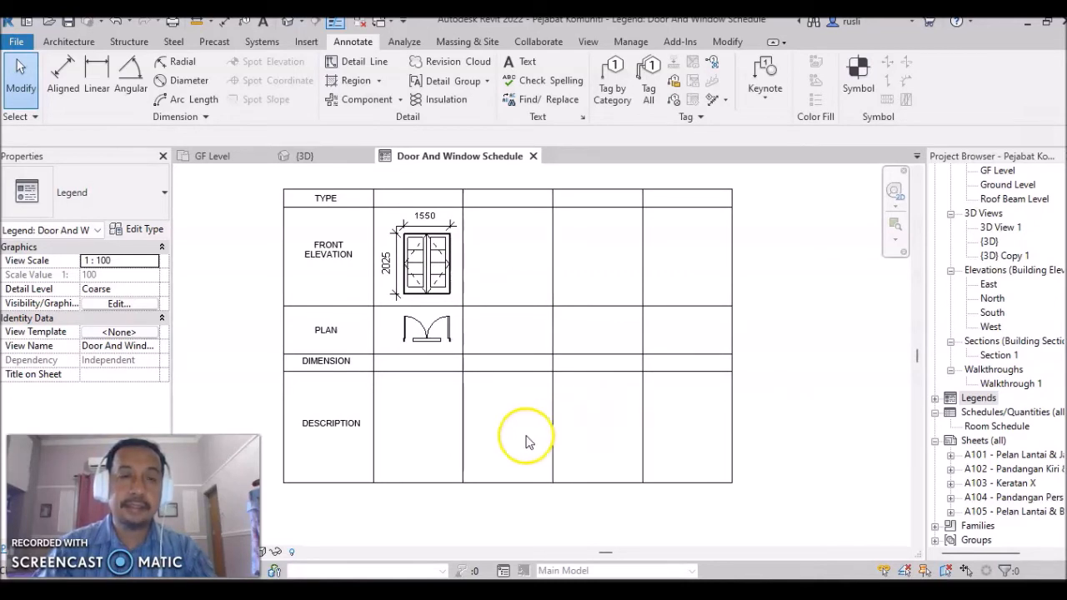
{"action": "scroll", "coordinate": [479, 441], "scroll_direction": "up", "scroll_amount": 1}
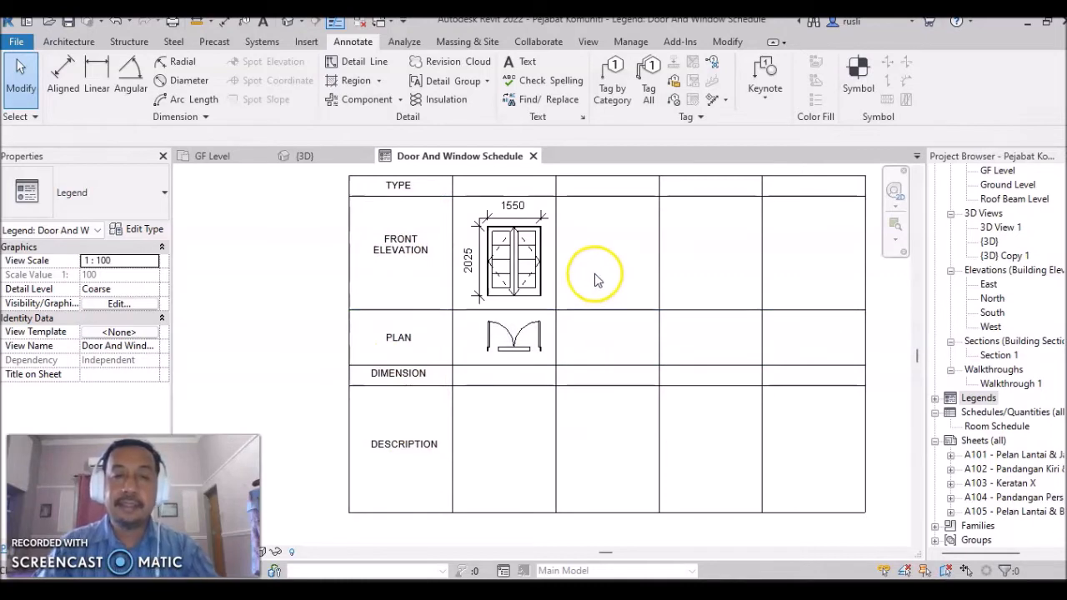
{"action": "scroll", "coordinate": [607, 291], "scroll_direction": "up", "scroll_amount": 1}
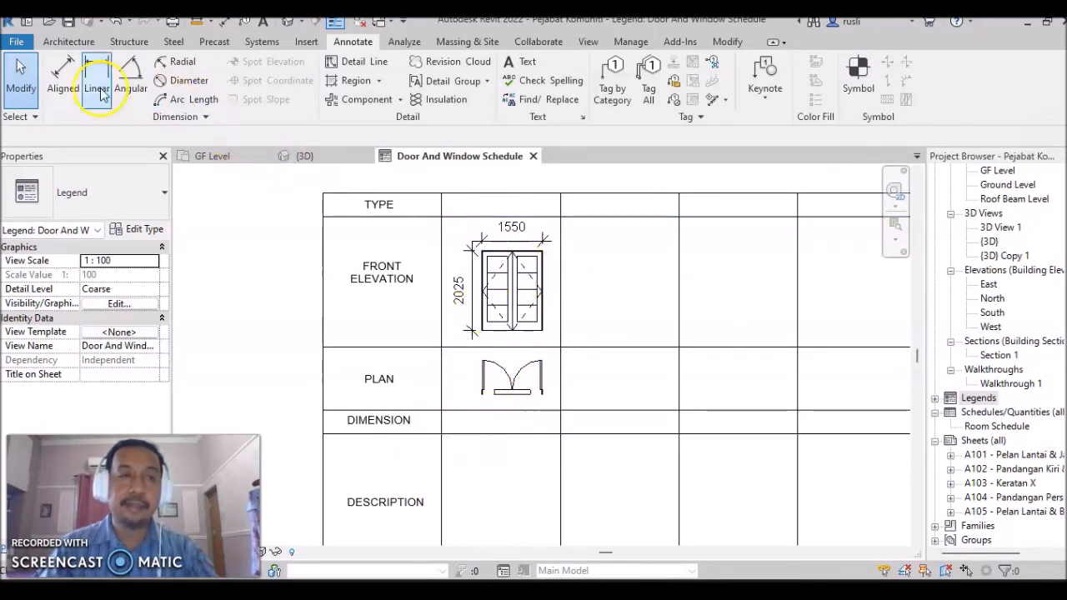
{"action": "left_click", "coordinate": [527, 63]}
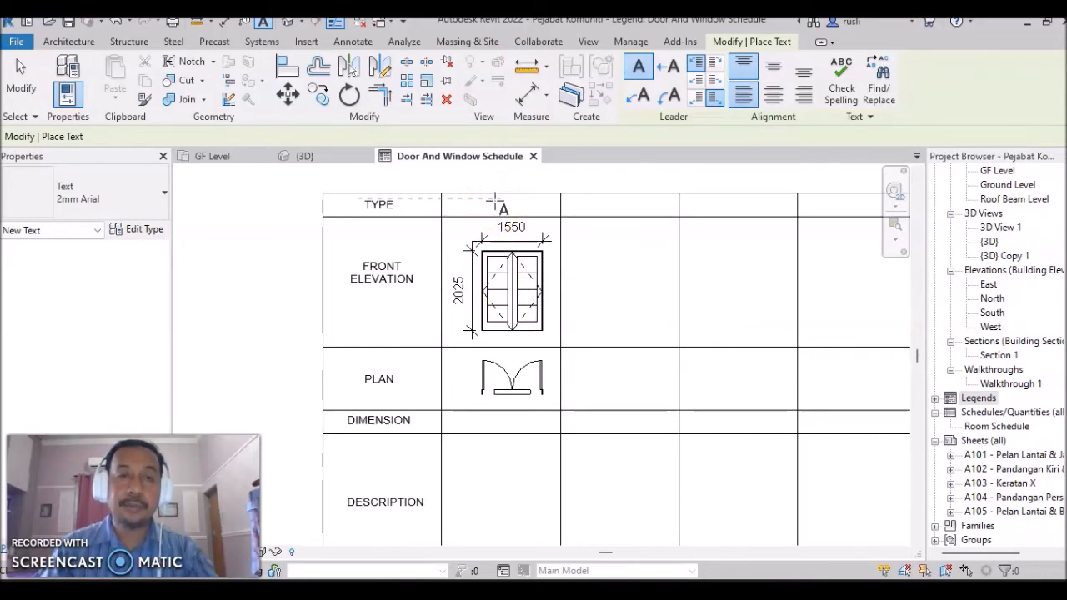
{"action": "left_click", "coordinate": [491, 201]}
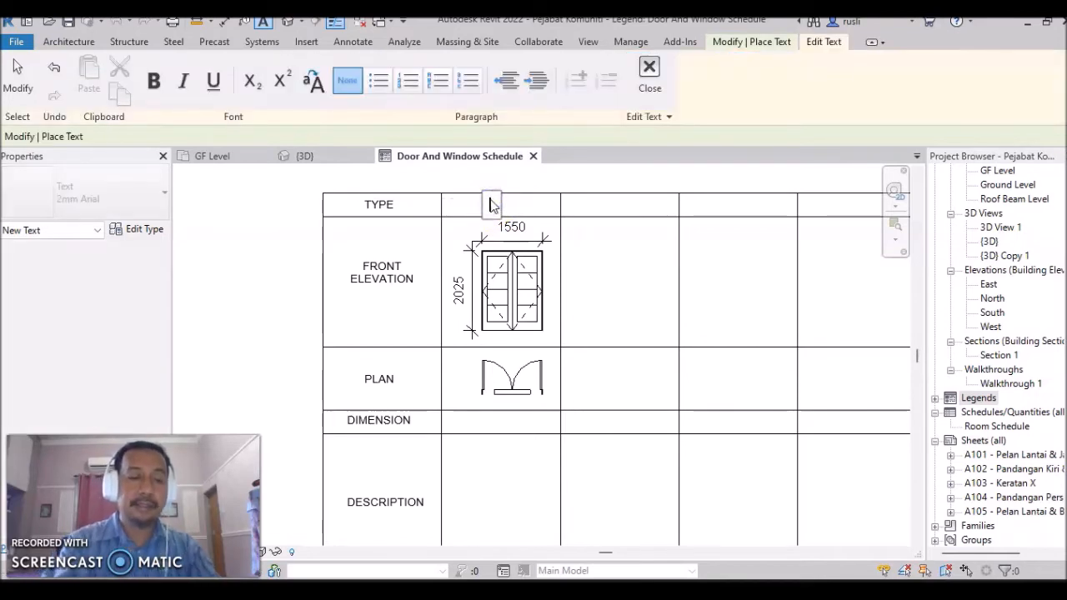
{"action": "type", "text": "D1"}
{"action": "left_click", "coordinate": [561, 250]}
Step: Place the text note 2025mm X 1550mm in the DIMENSION row under door D1
{"action": "middle_click_drag", "start_coordinate": [589, 297], "coordinate": [583, 257]}
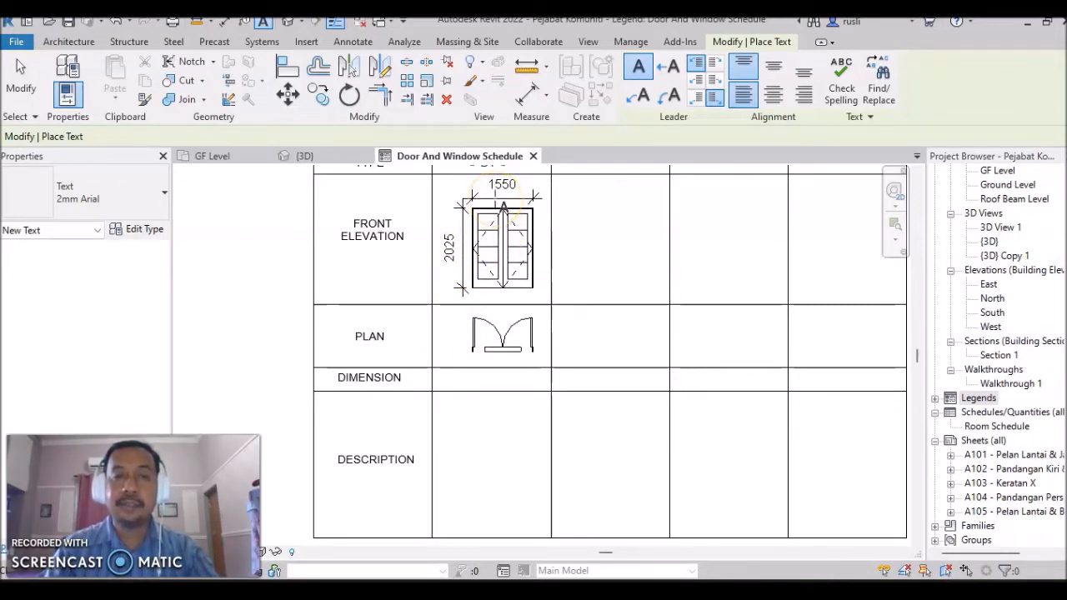
{"action": "left_click", "coordinate": [442, 372]}
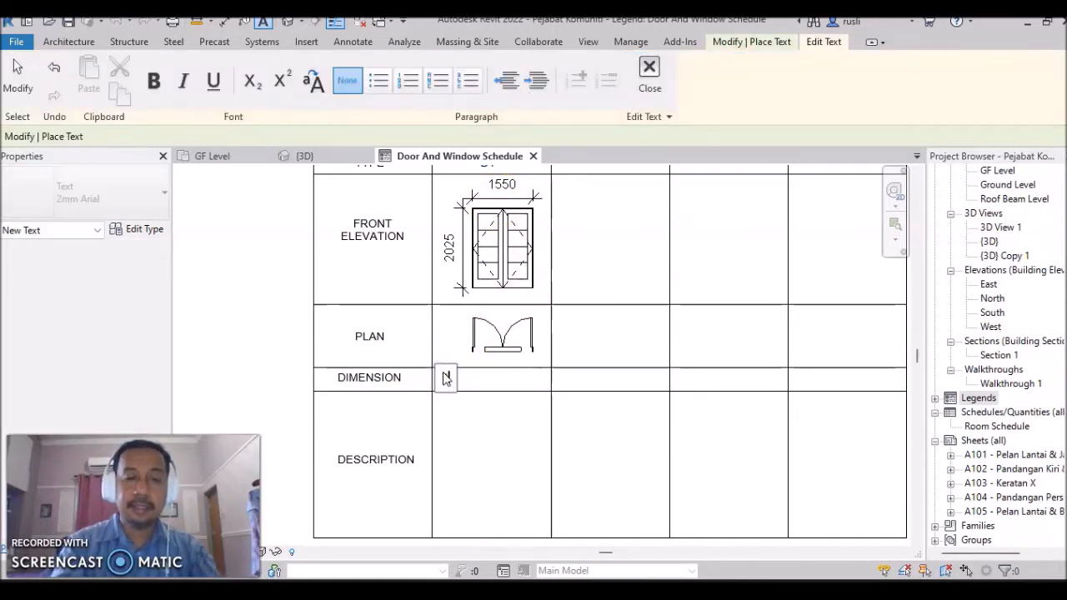
{"action": "type", "text": "2025mm X 155"}
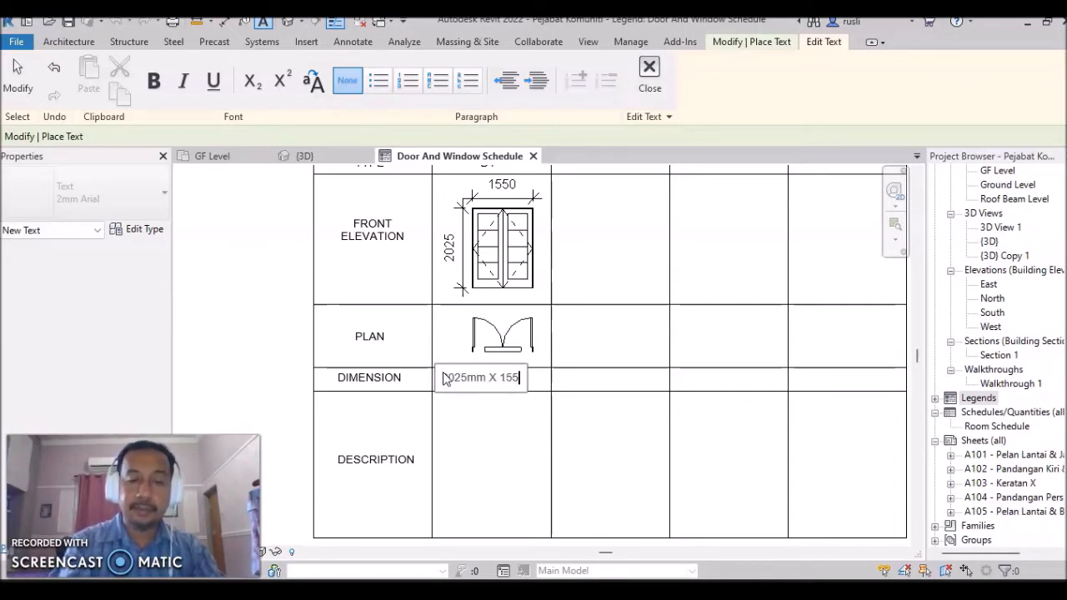
{"action": "type", "text": "mm"}
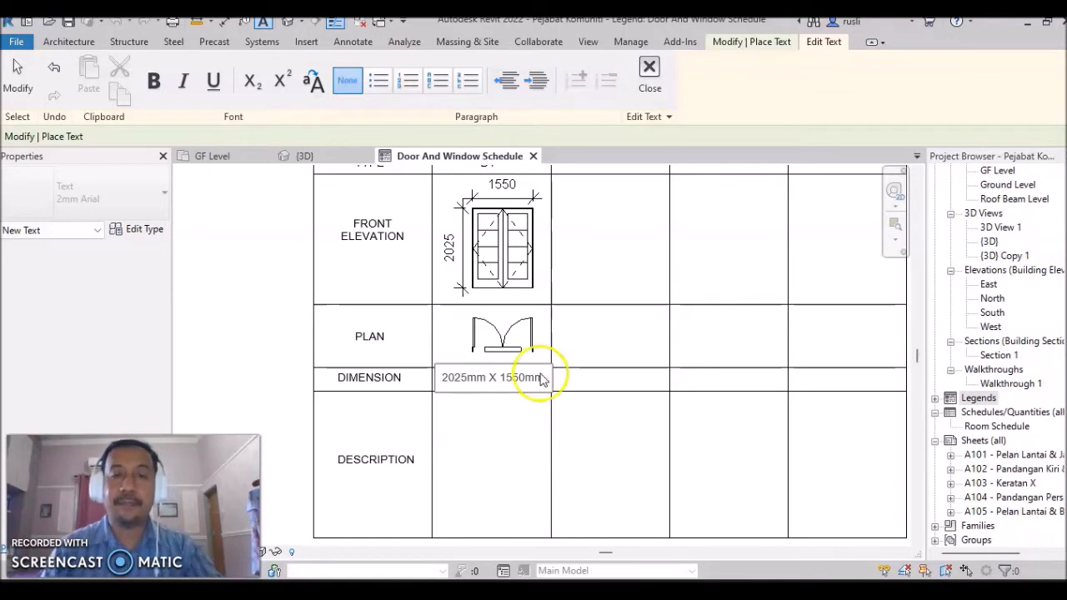
{"action": "left_click", "coordinate": [364, 446]}
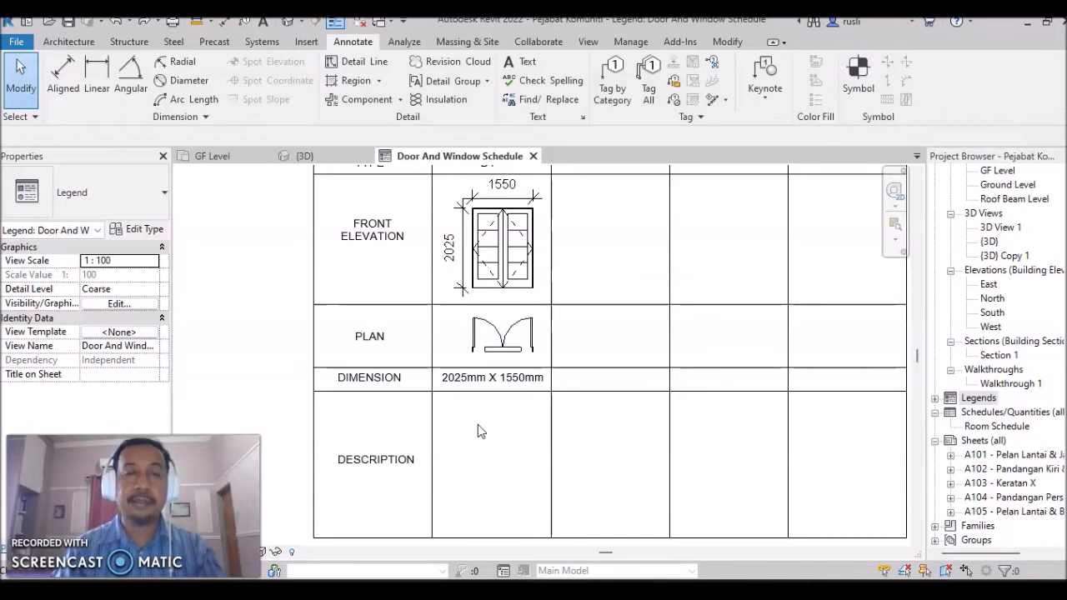
Step: Place a wrapped text note reading "H.W solid panel door with fixed glass panel to manuf's detail." in D1's DESCRIPTION cell
{"action": "left_click", "coordinate": [528, 65]}
{"action": "left_click_drag", "start_coordinate": [432, 394], "coordinate": [550, 537]}
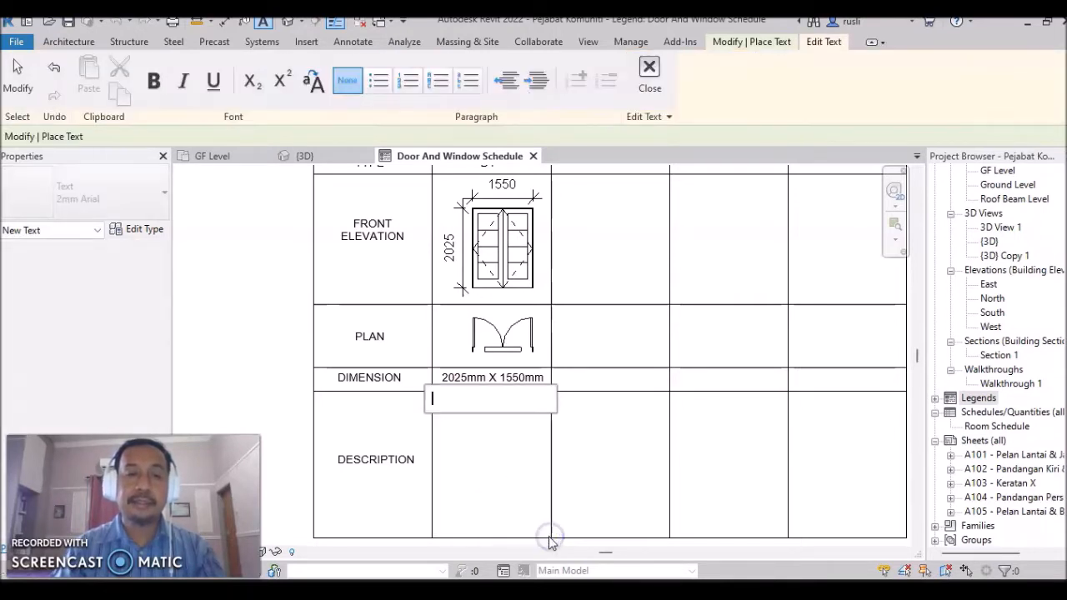
{"action": "left_click", "coordinate": [542, 472]}
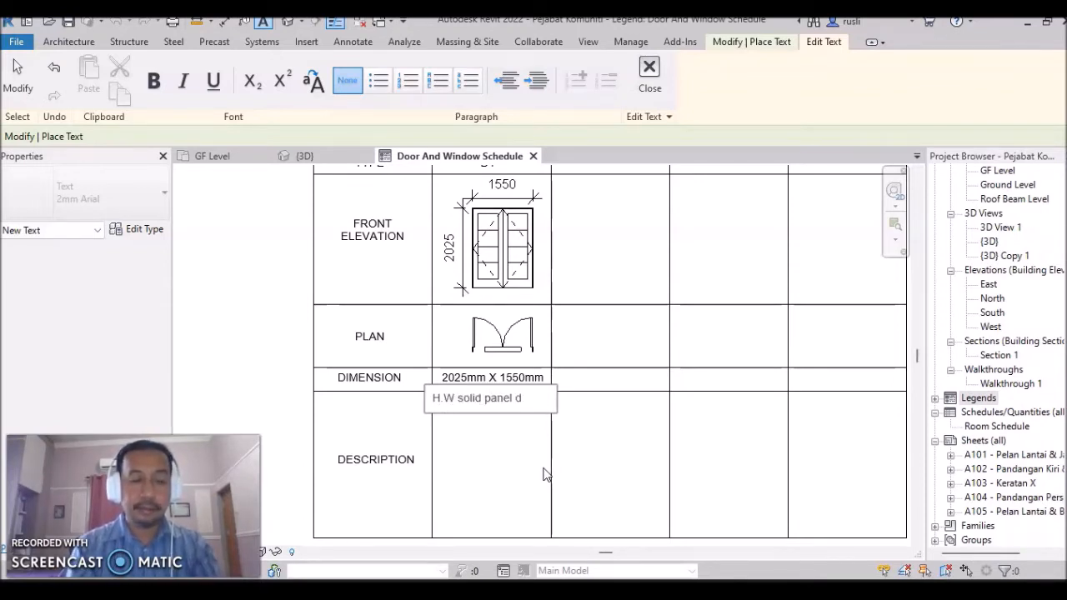
{"action": "type", "text": "with fixed glass pAN"}
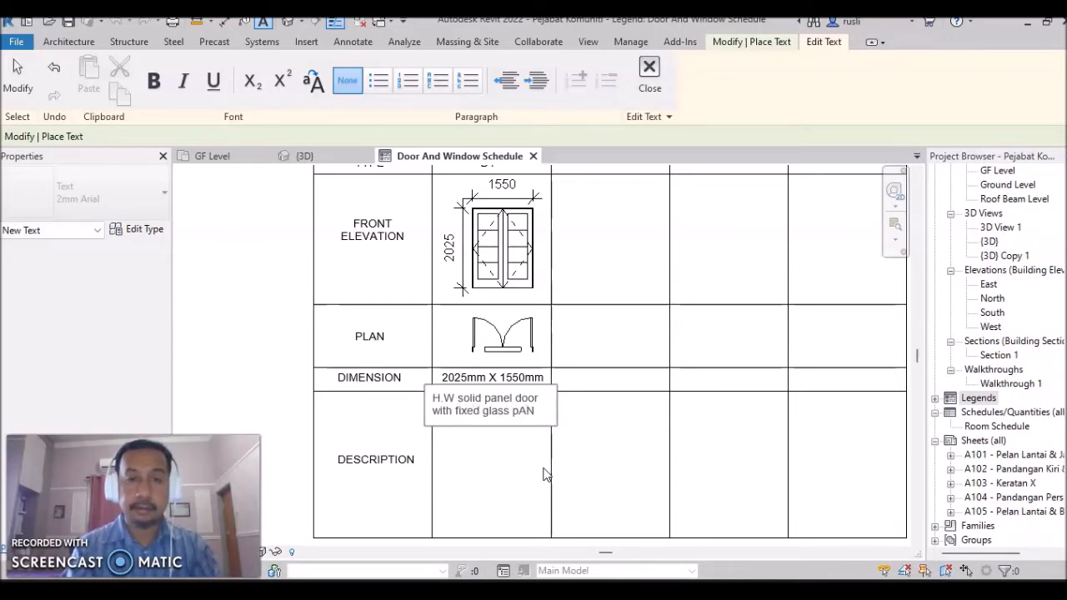
{"action": "type", "text": "el to manuf's detail."}
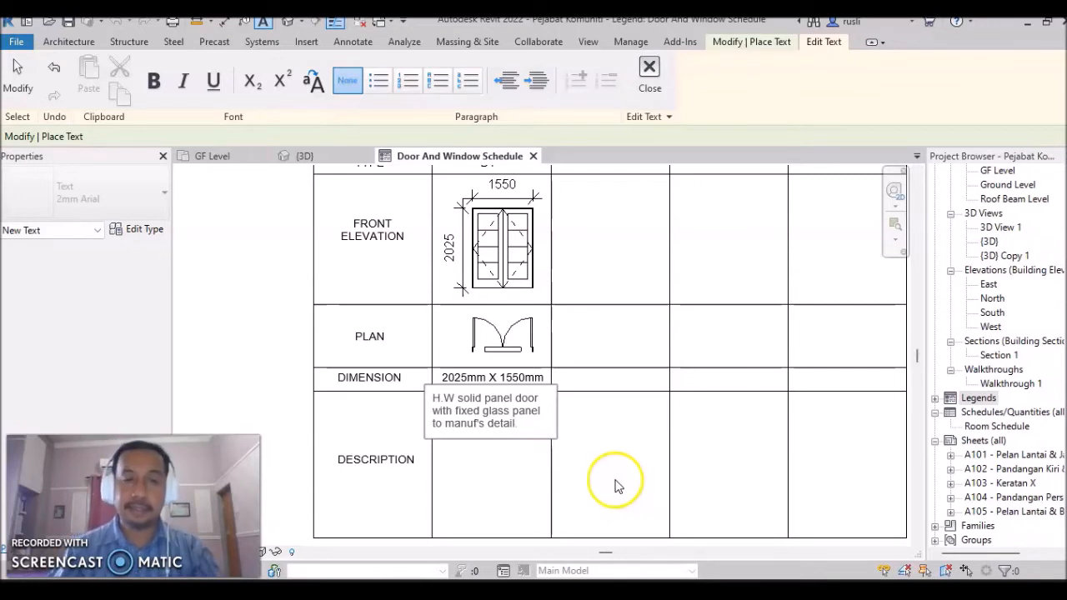
{"action": "left_click", "coordinate": [621, 492]}
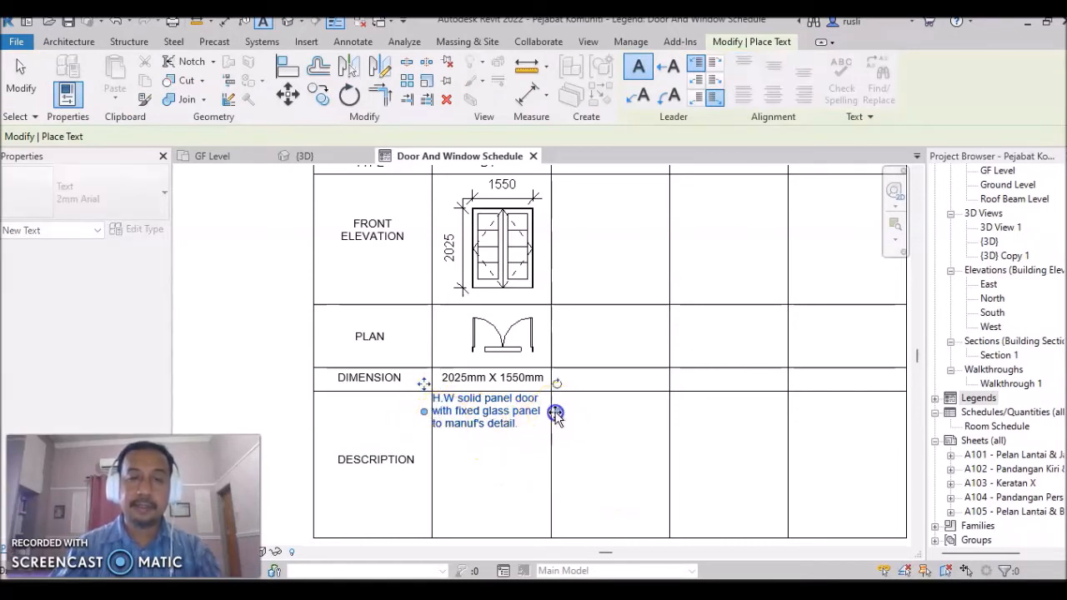
Step: Move D1's description note slightly down and inward so it sits inside its cell, and finish placing text
{"action": "left_click_drag", "start_coordinate": [423, 382], "coordinate": [434, 436]}
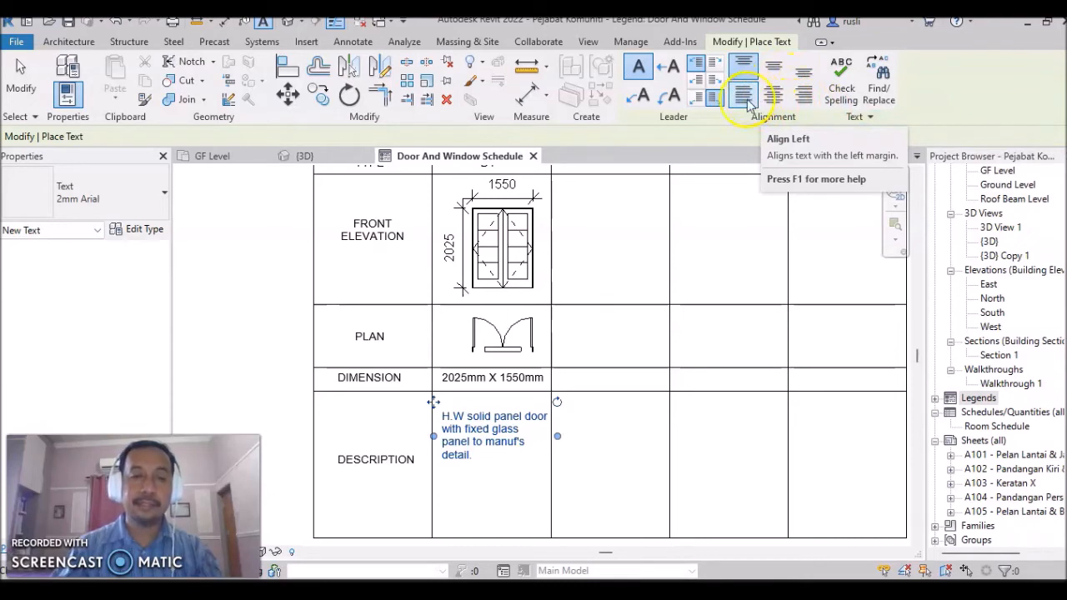
{"action": "key", "text": "Escape"}
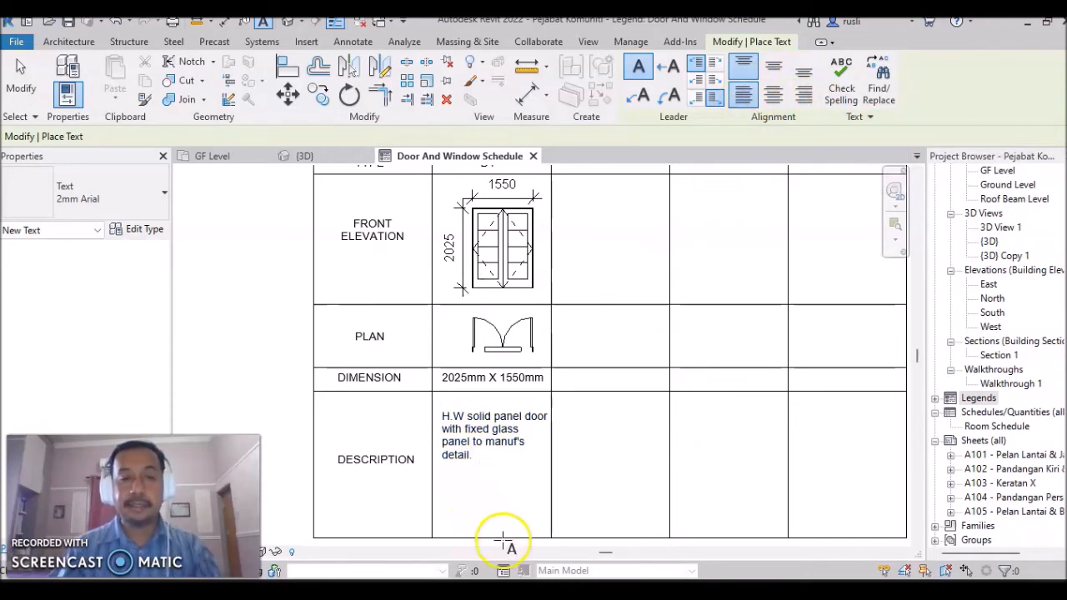
{"action": "key", "text": "Escape"}
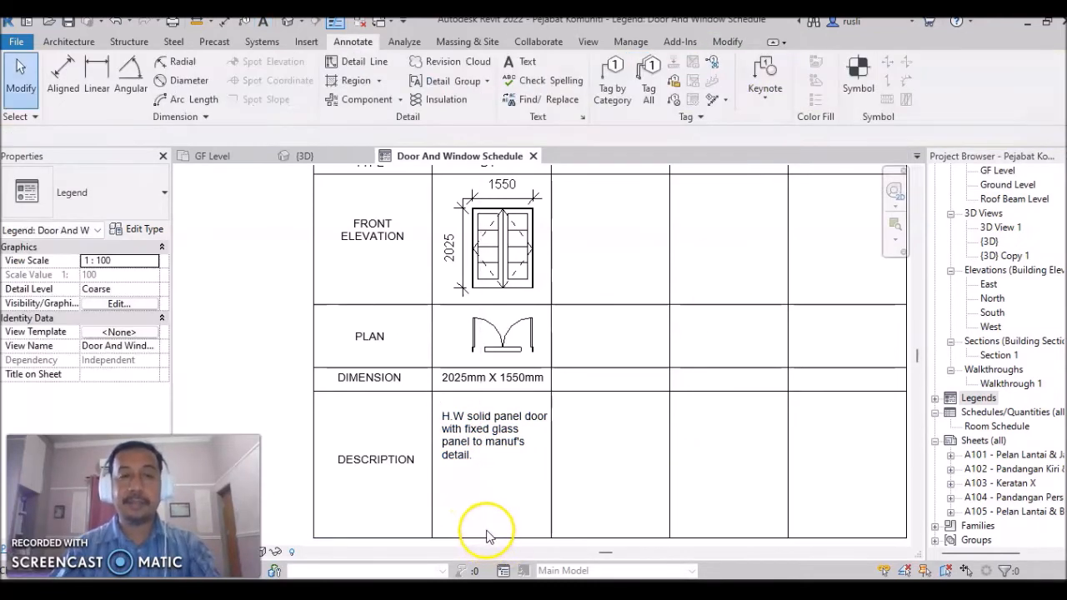
Step: Move the table's bottom line up so the DESCRIPTION row is about 2500 mm high
{"action": "left_click", "coordinate": [496, 537]}
{"action": "left_click_drag", "start_coordinate": [502, 539], "coordinate": [501, 492]}
{"action": "key", "text": "Escape"}
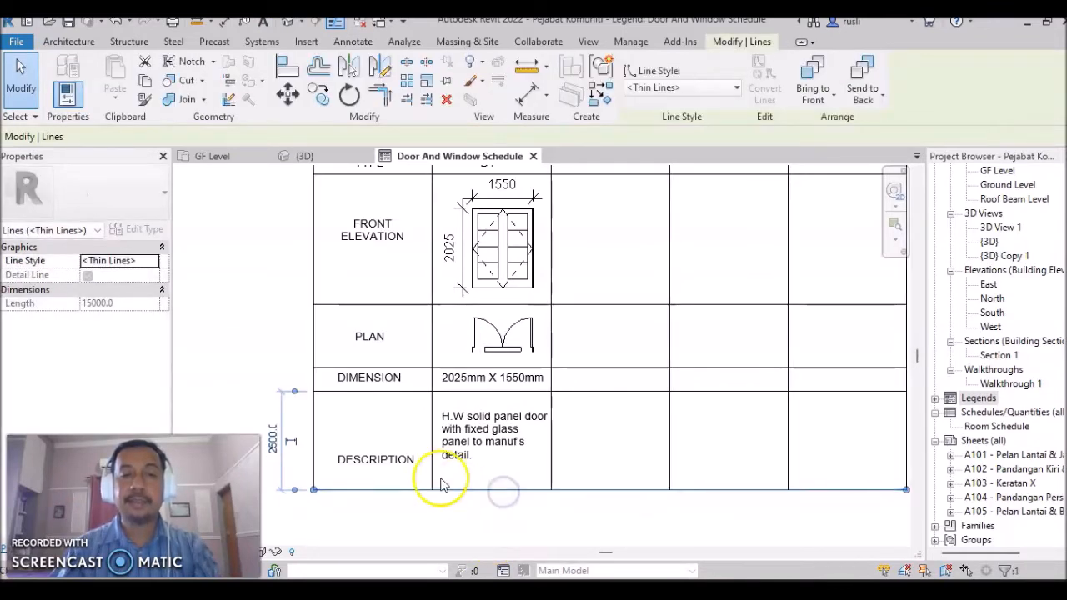
Step: Move the DESCRIPTION label up to the middle of its shortened row
{"action": "left_click", "coordinate": [385, 454]}
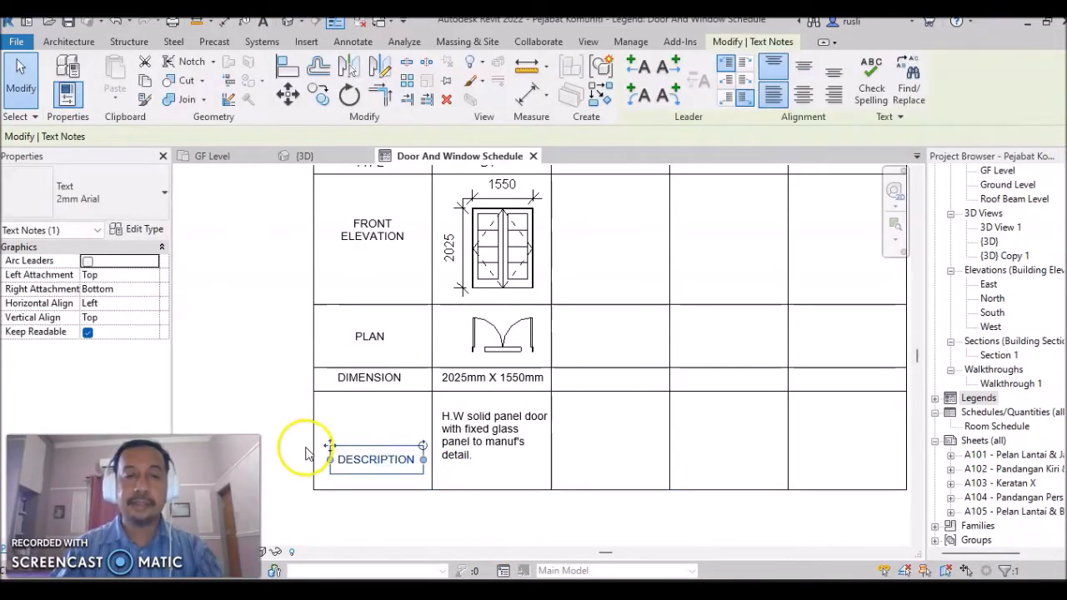
{"action": "left_click_drag", "start_coordinate": [331, 444], "coordinate": [331, 422], "text": "ctrl"}
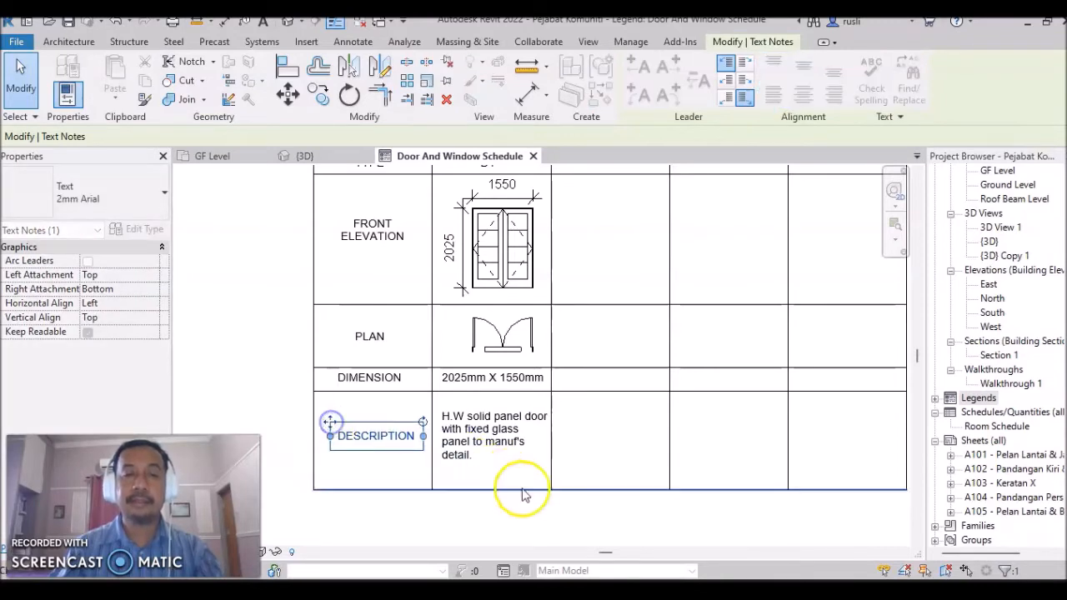
{"action": "left_click", "coordinate": [506, 481]}
Step: Place the 2mm Arial text notes D2 and D3 in the two header cells following D1
{"action": "scroll", "coordinate": [402, 444], "scroll_direction": "down", "scroll_amount": 1}
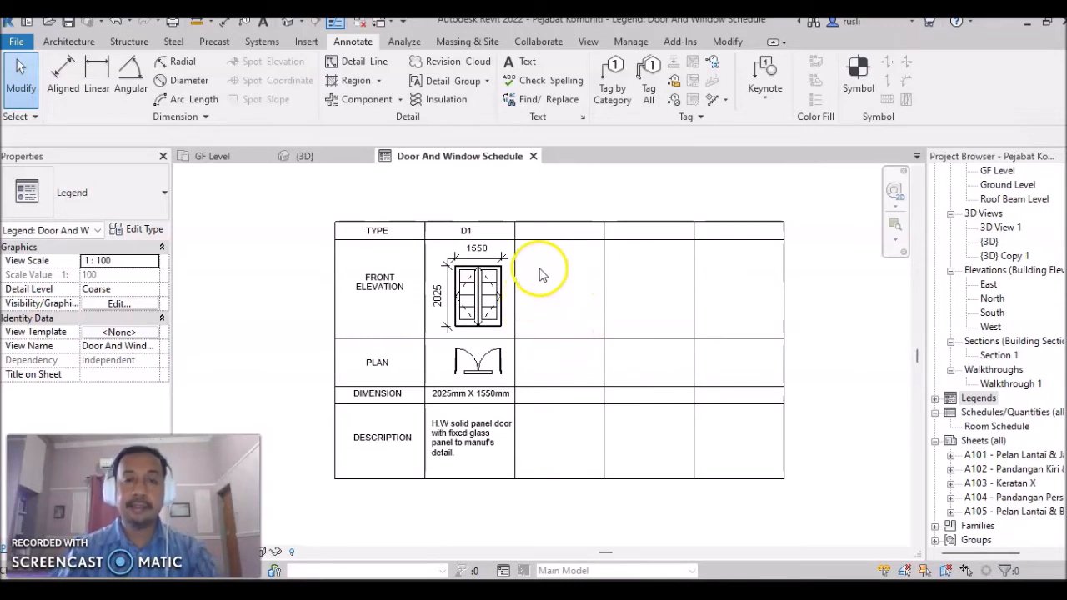
{"action": "left_click", "coordinate": [530, 63]}
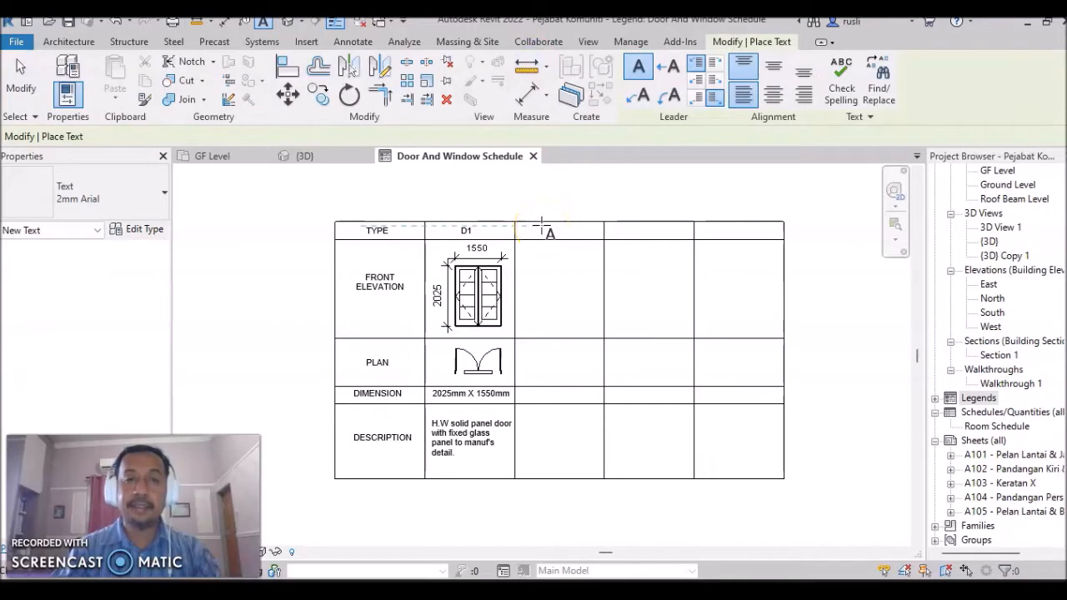
{"action": "left_click", "coordinate": [545, 225]}
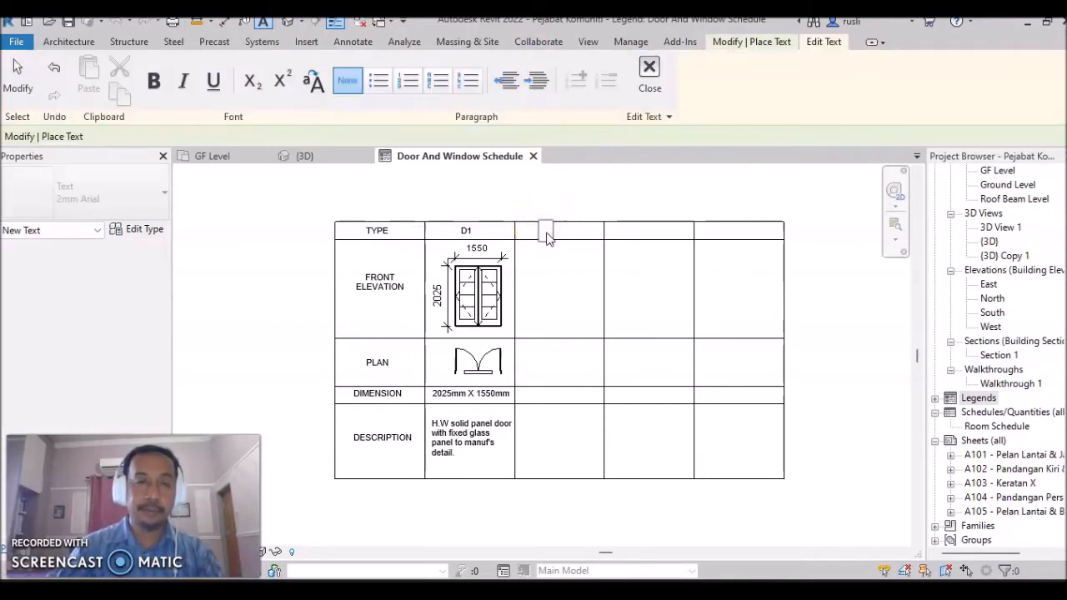
{"action": "type", "text": "D2"}
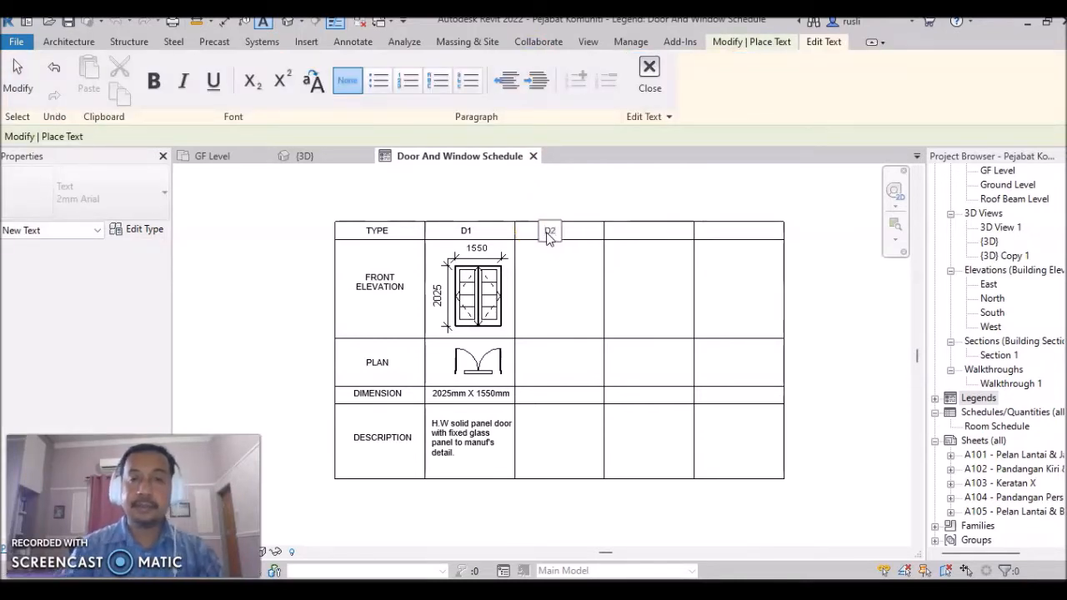
{"action": "left_click", "coordinate": [633, 227]}
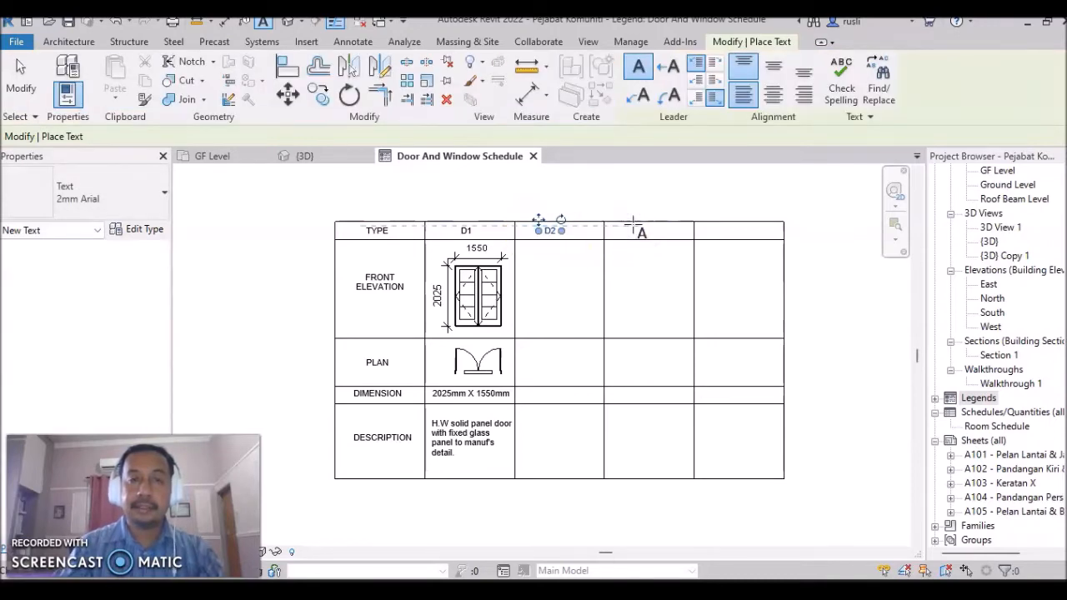
{"action": "left_click", "coordinate": [633, 227]}
{"action": "type", "text": "D3"}
{"action": "left_click", "coordinate": [655, 280]}
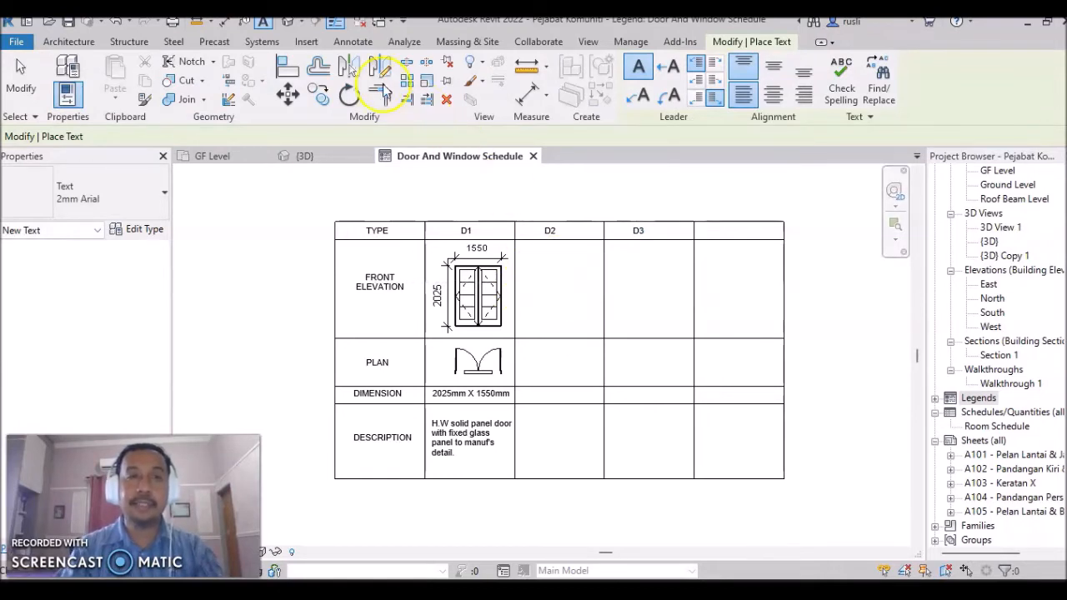
Step: Start placing a Legend Component for the next door in the table
{"action": "left_click", "coordinate": [353, 42]}
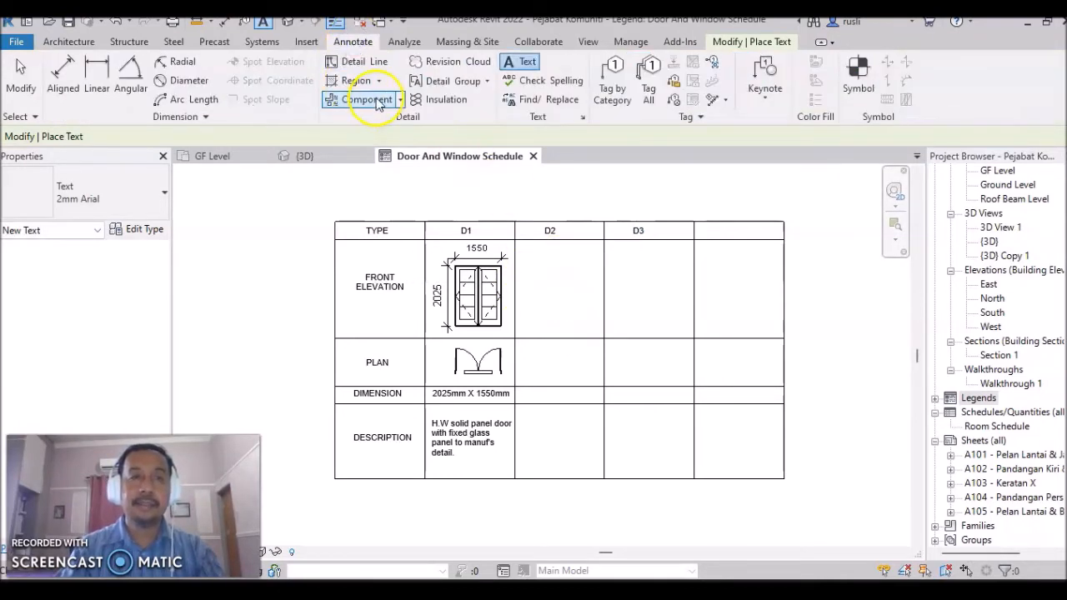
{"action": "left_click", "coordinate": [401, 99]}
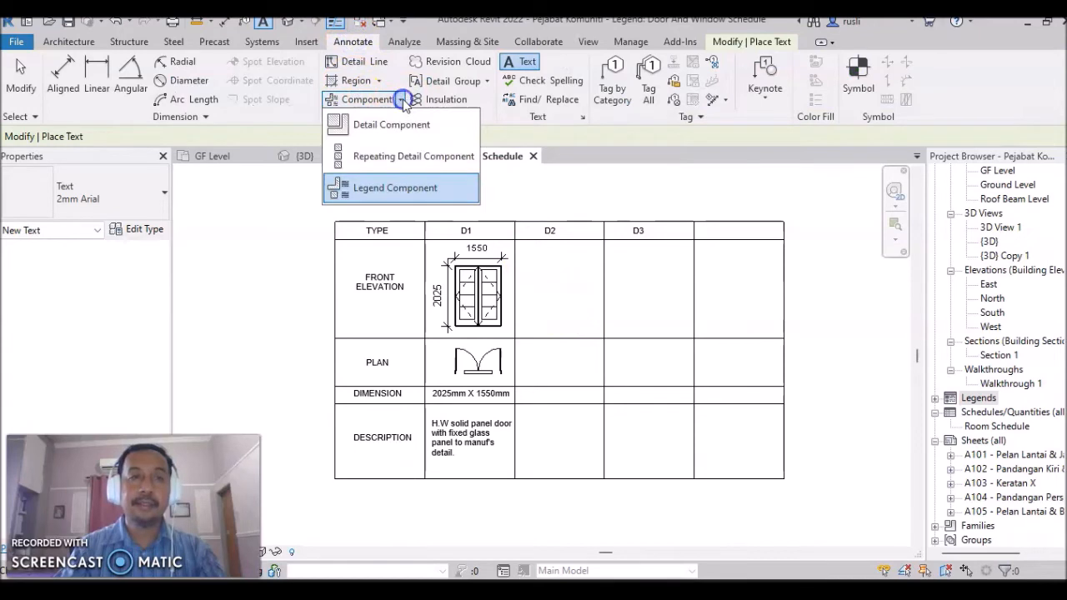
{"action": "left_click", "coordinate": [398, 186]}
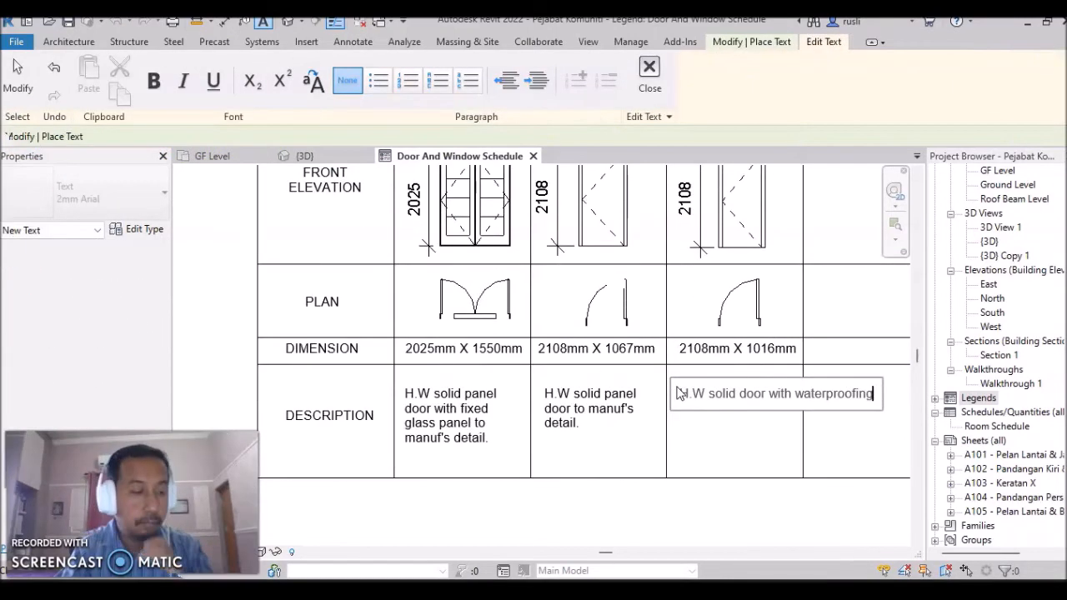
Step: Complete the D3 description note so it reads "H.W solid door with waterproofing to manuf's detail."
{"action": "type", "text": "to manu"}
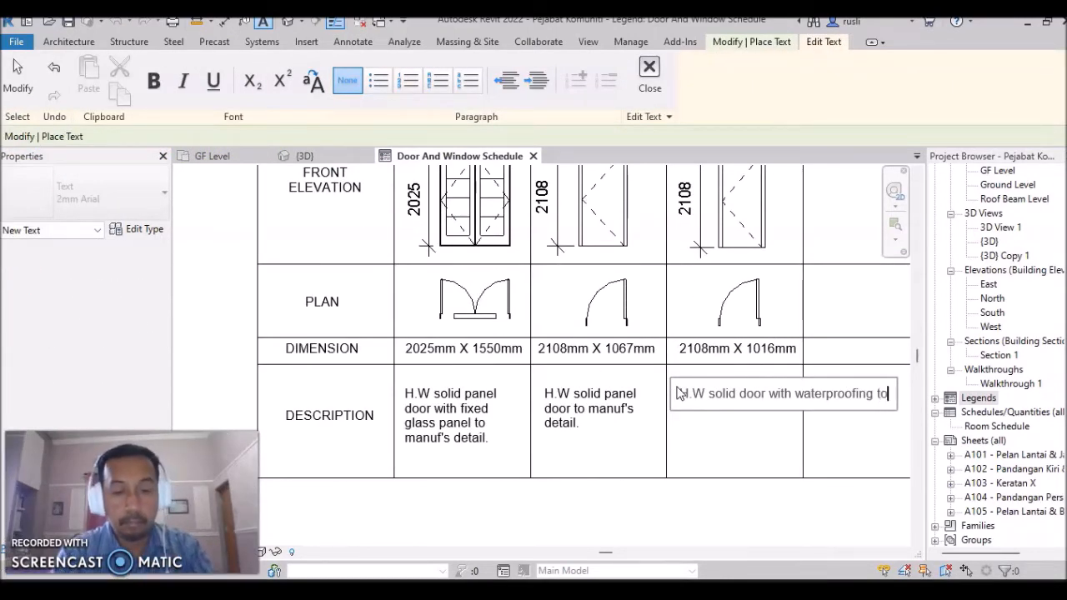
{"action": "type", "text": "f's detail."}
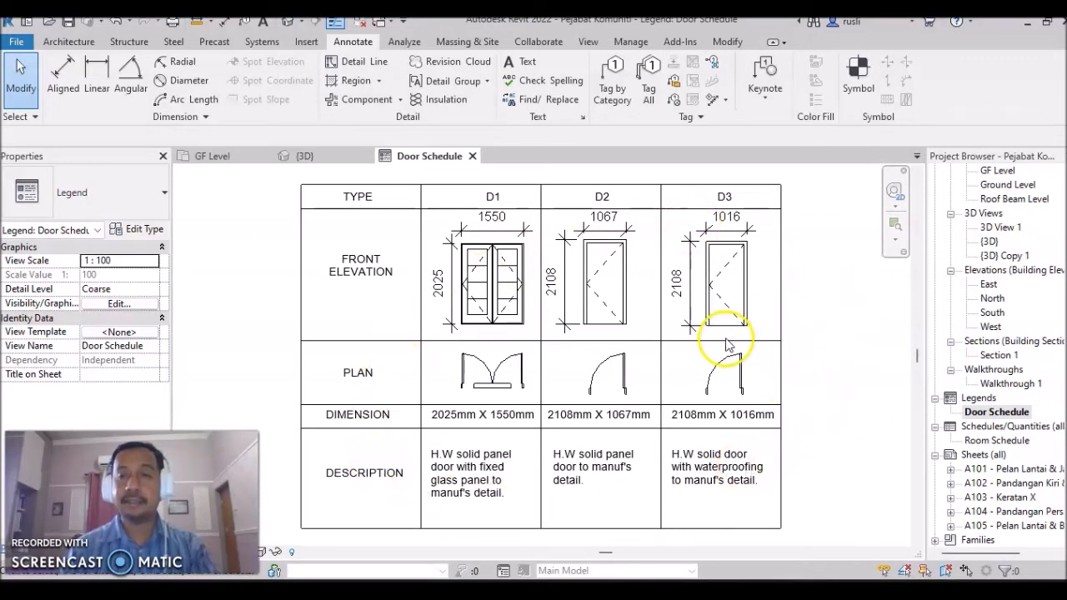
Step: Duplicate the Door Schedule legend with detailing
{"action": "right_click", "coordinate": [1011, 417]}
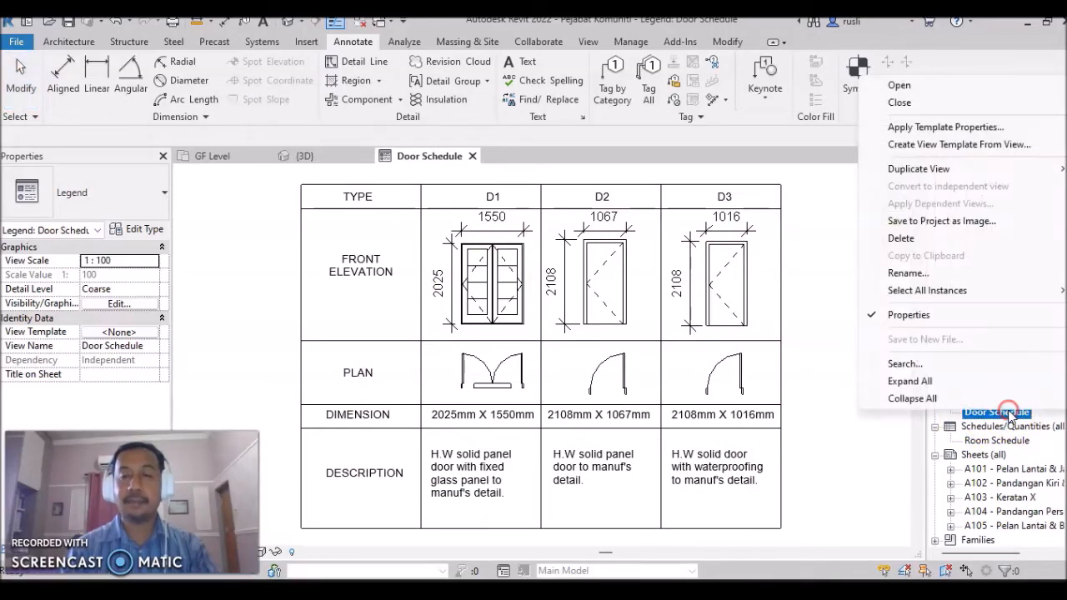
{"action": "mouse_move", "coordinate": [974, 171]}
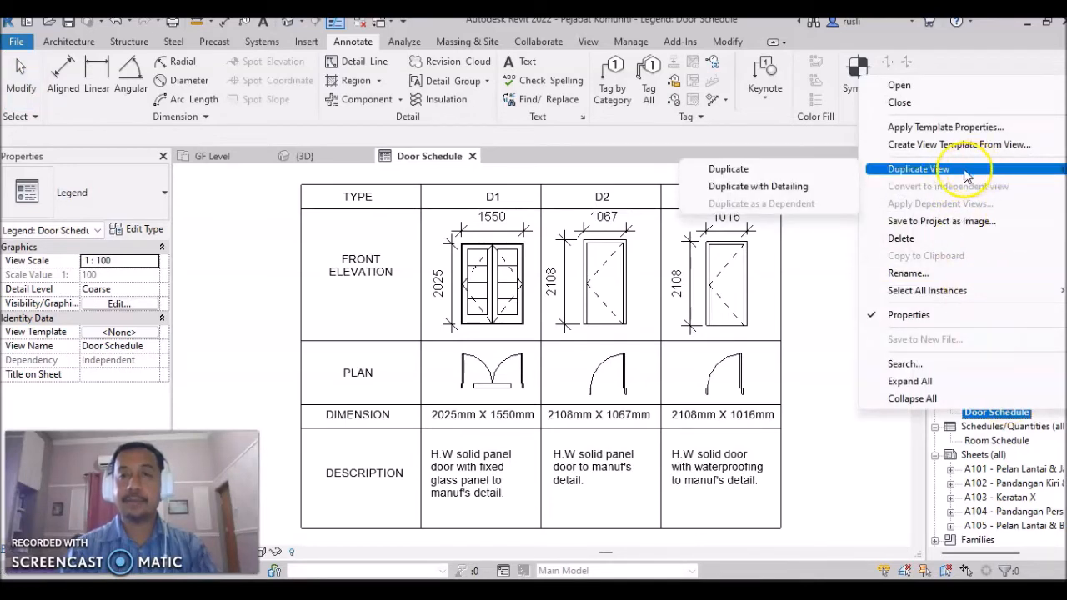
{"action": "left_click", "coordinate": [802, 191]}
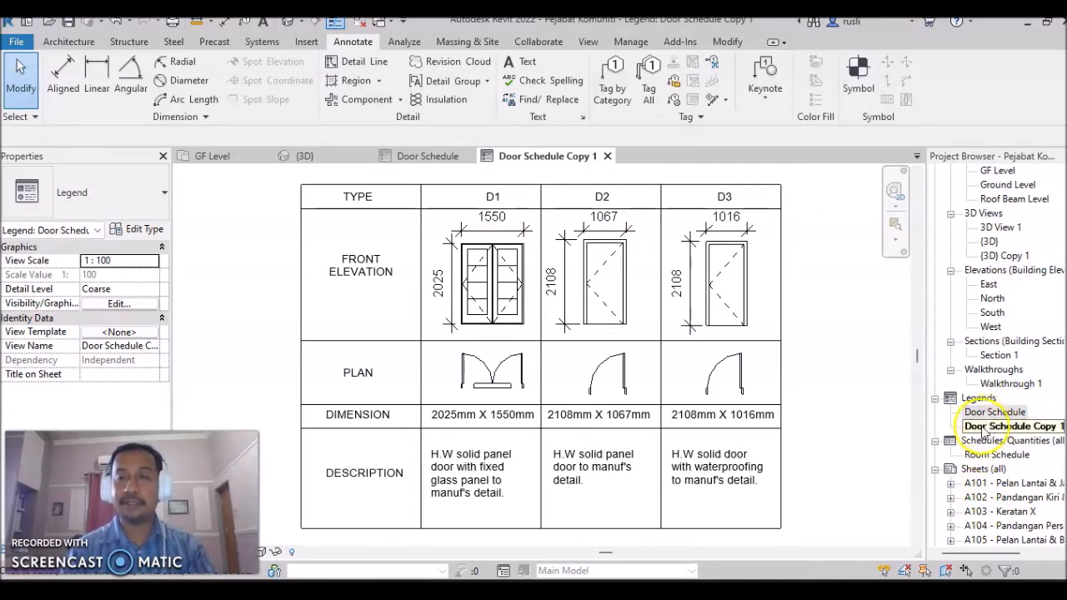
Step: Rename the duplicated legend to Window Schedule
{"action": "left_click", "coordinate": [977, 427]}
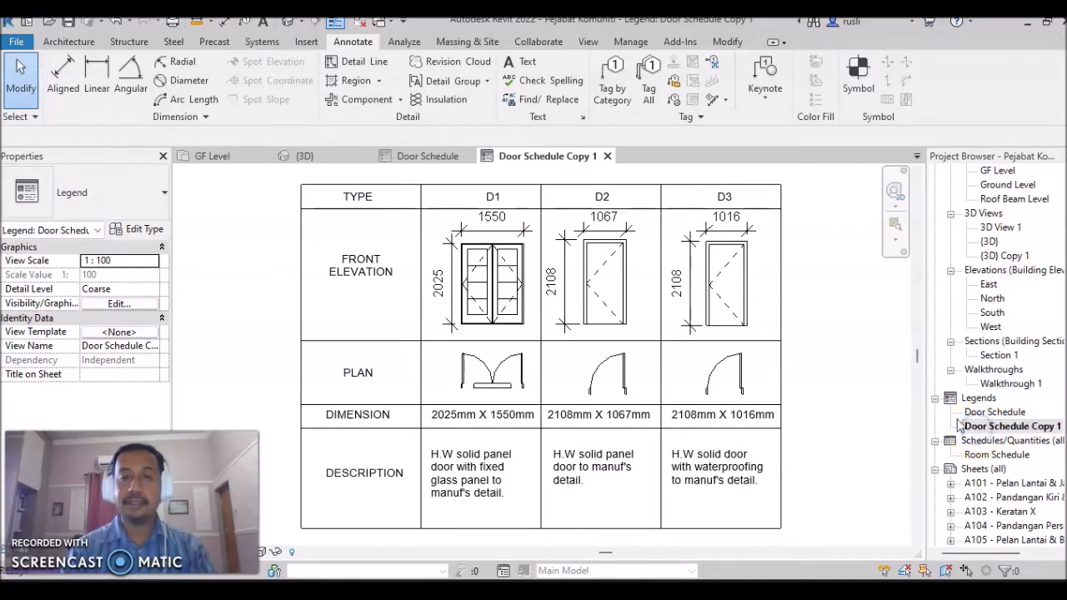
{"action": "left_click", "coordinate": [1007, 427]}
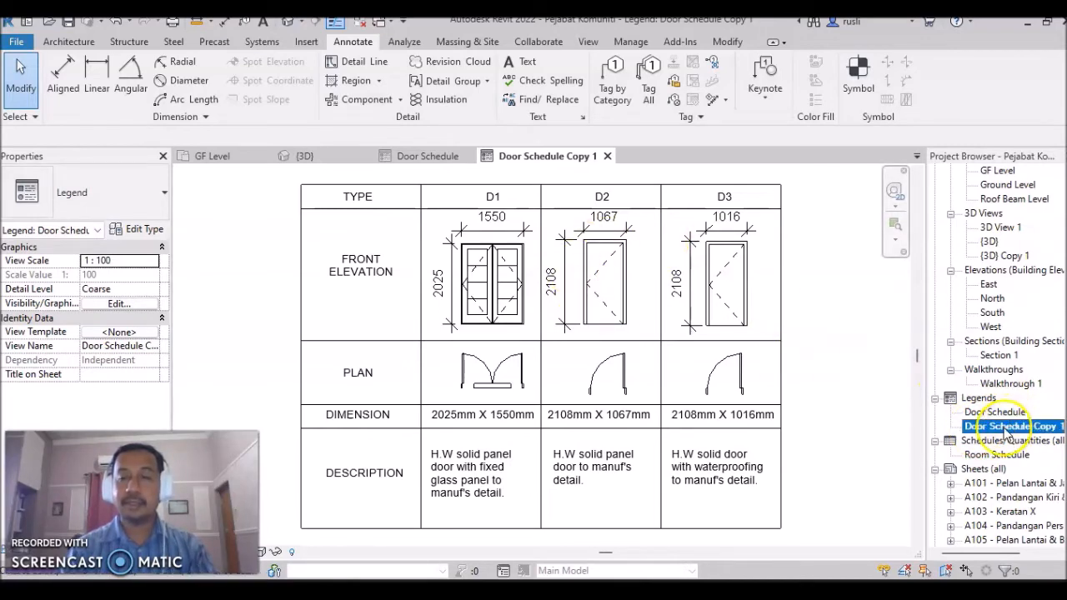
{"action": "right_click", "coordinate": [1007, 432]}
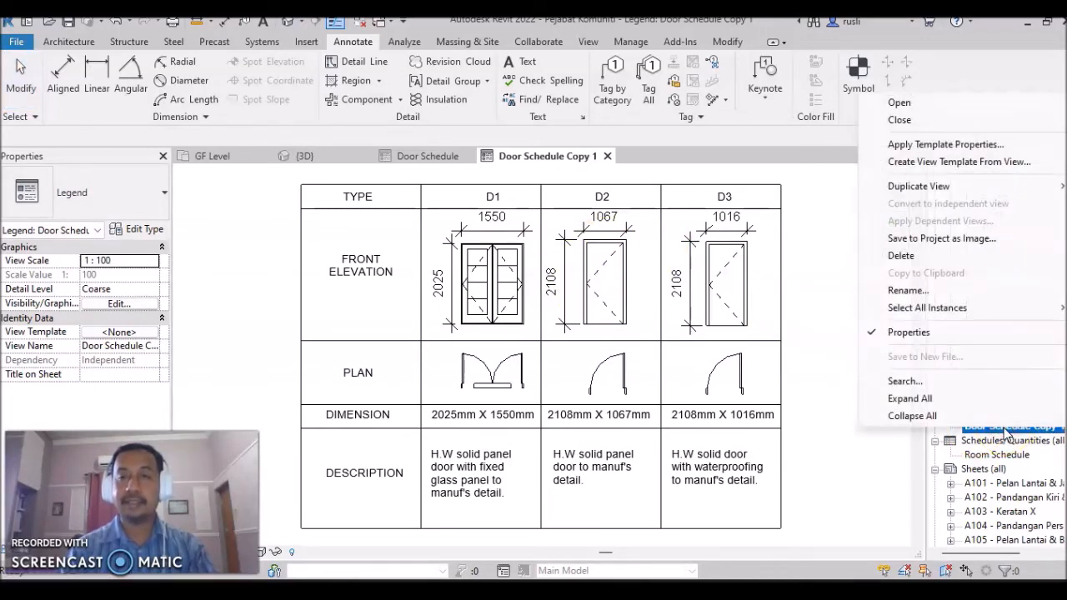
{"action": "left_click", "coordinate": [915, 292]}
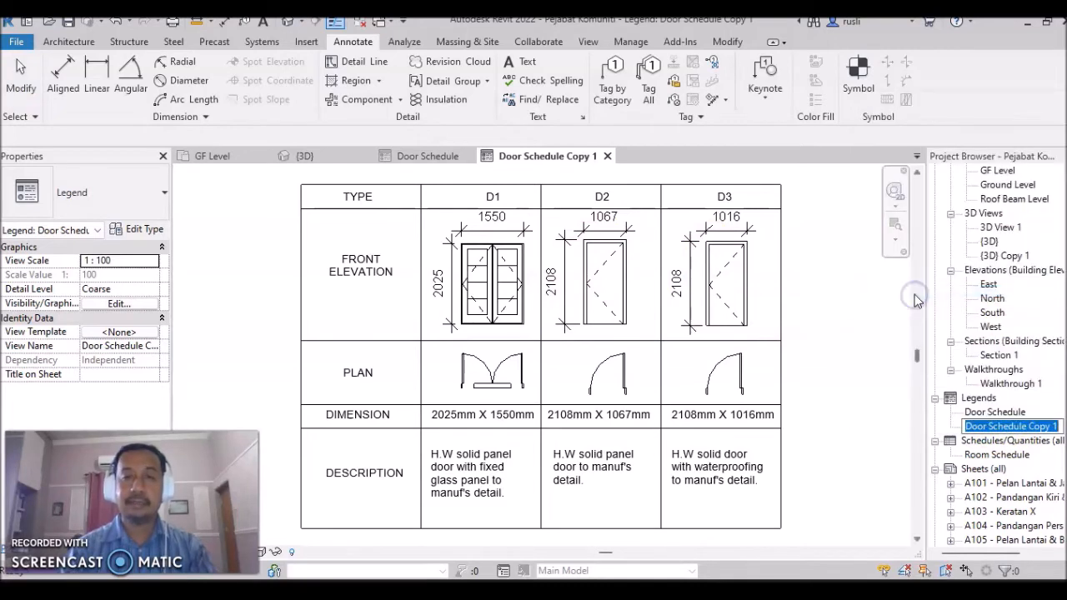
{"action": "left_click", "coordinate": [961, 395]}
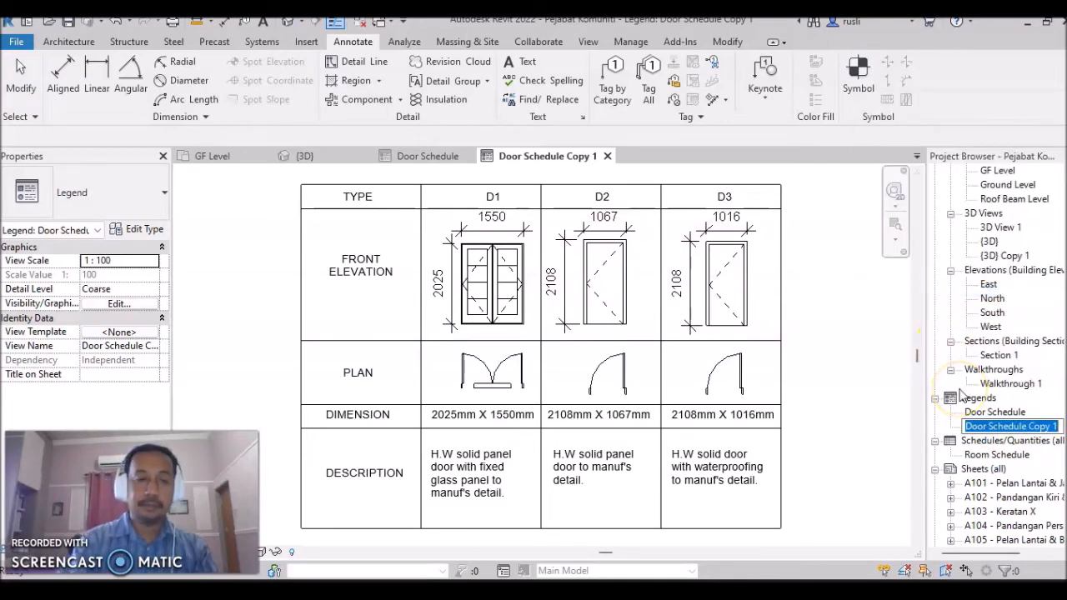
{"action": "type", "text": "Window Sc"}
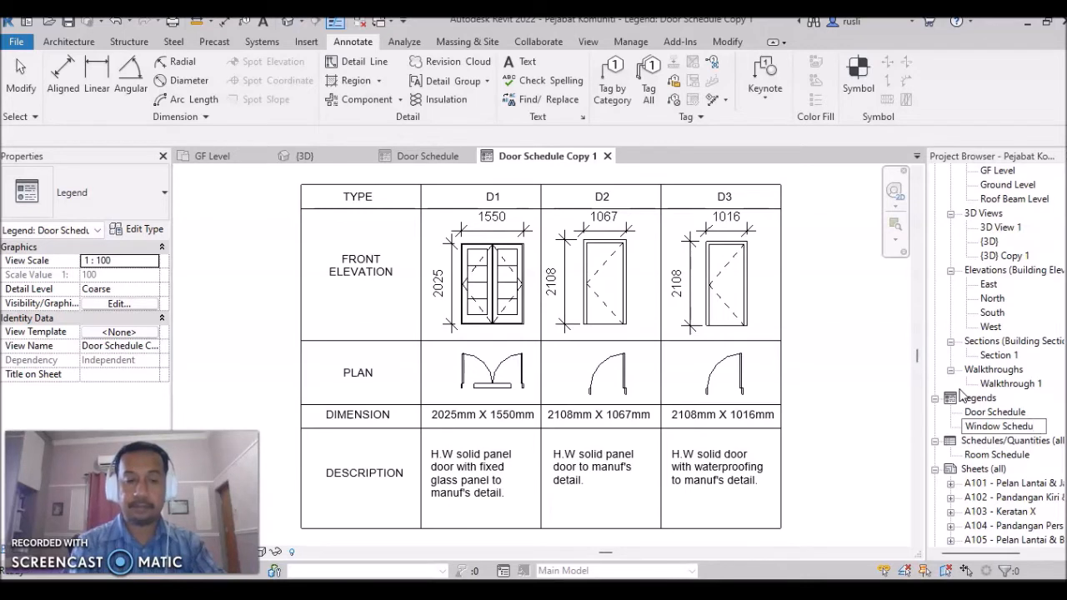
{"action": "key", "text": "Return"}
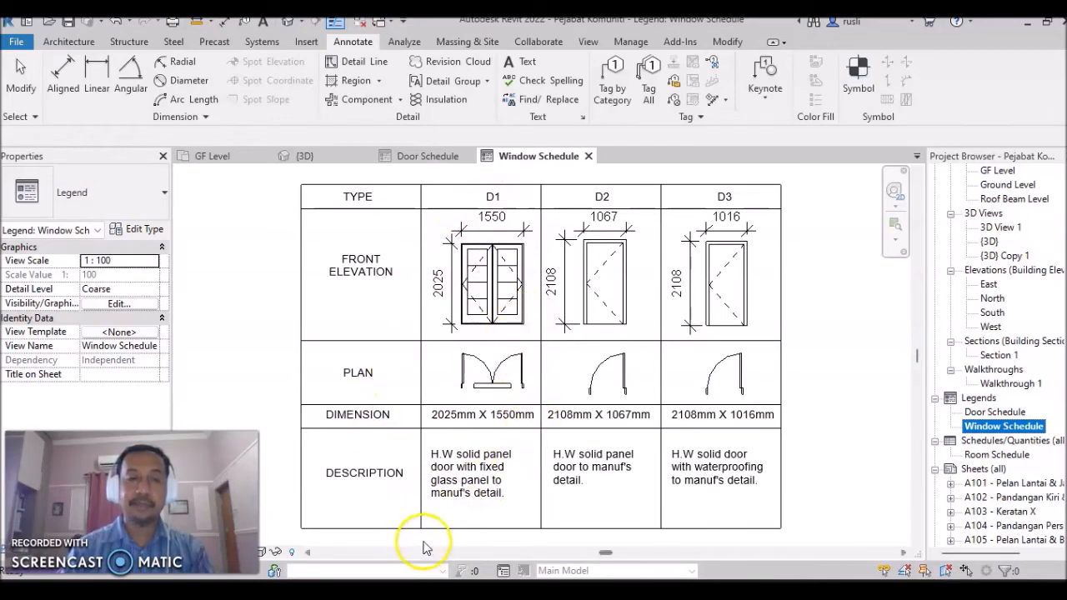
Step: Delete the three door components from the FRONT ELEVATION row of the Window Schedule legend
{"action": "left_click", "coordinate": [481, 288]}
{"action": "key", "text": "Delete"}
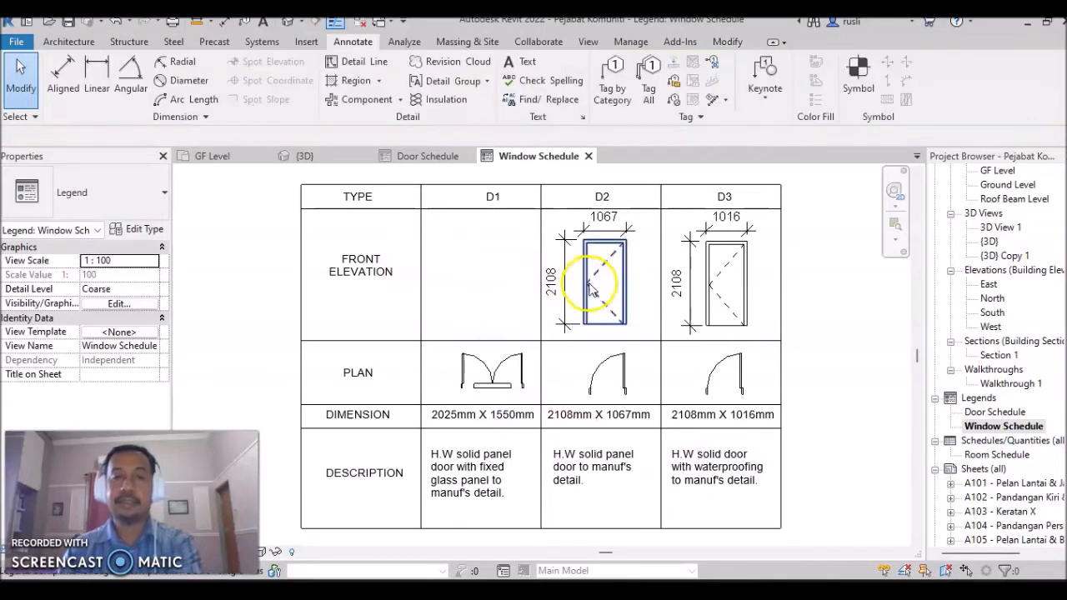
{"action": "left_click", "coordinate": [592, 288]}
{"action": "key", "text": "Delete"}
{"action": "left_click", "coordinate": [716, 283]}
{"action": "key", "text": "Delete"}
Step: Delete the three door plan components from the PLAN row
{"action": "left_click", "coordinate": [710, 370]}
{"action": "key", "text": "Delete"}
{"action": "left_click", "coordinate": [613, 377]}
{"action": "key", "text": "Delete"}
{"action": "left_click", "coordinate": [491, 373]}
{"action": "key", "text": "Delete"}
Step: Clear the remaining door text from the table, keeping only the row labels
{"action": "left_click", "coordinate": [501, 409]}
{"action": "key", "text": "Escape"}
{"action": "left_click", "coordinate": [495, 453]}
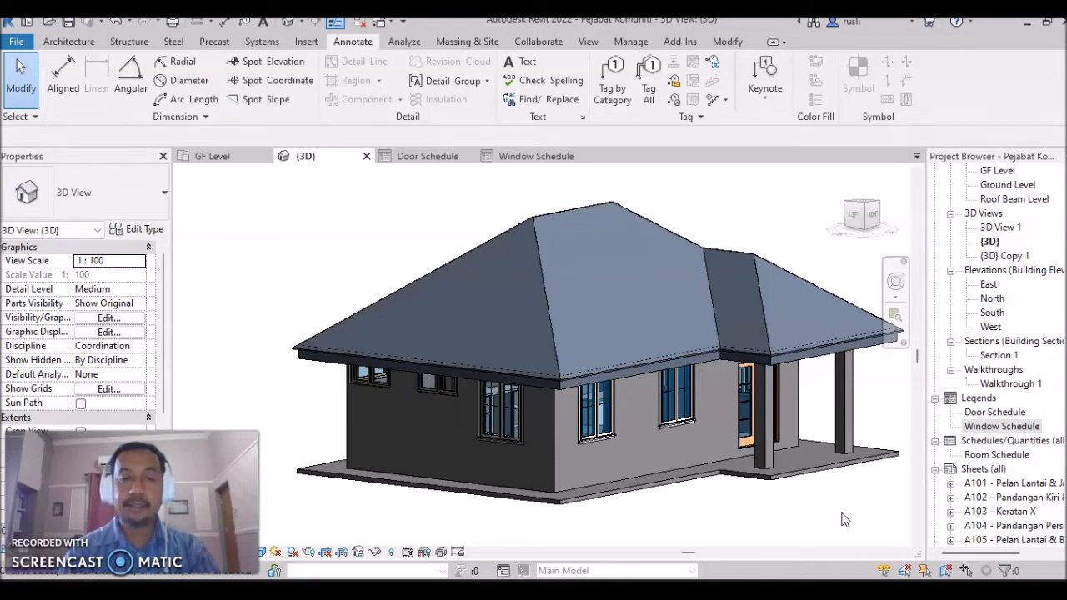
Step: Check the types of the tall casement window and the small high window in the 3D model, and reopen the Window Schedule legend
{"action": "left_click", "coordinate": [599, 427]}
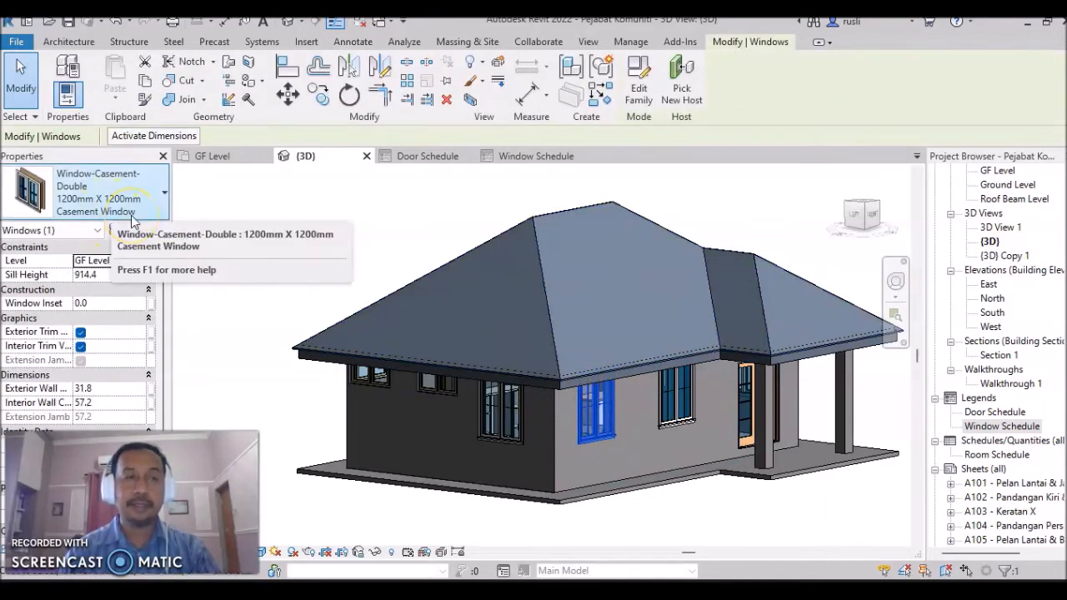
{"action": "left_click", "coordinate": [430, 387]}
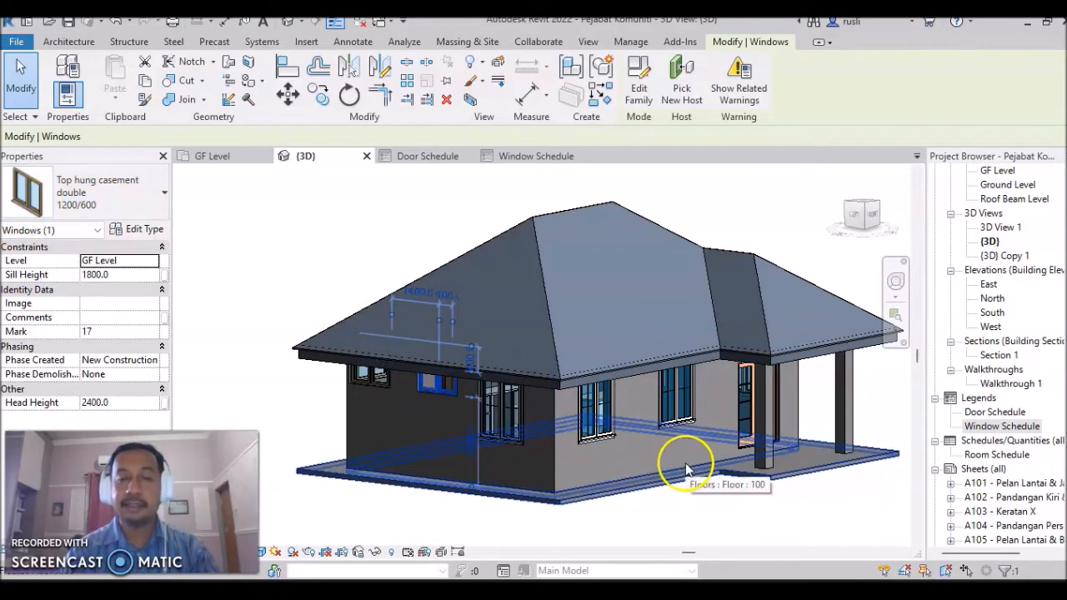
{"action": "double_click", "coordinate": [993, 427]}
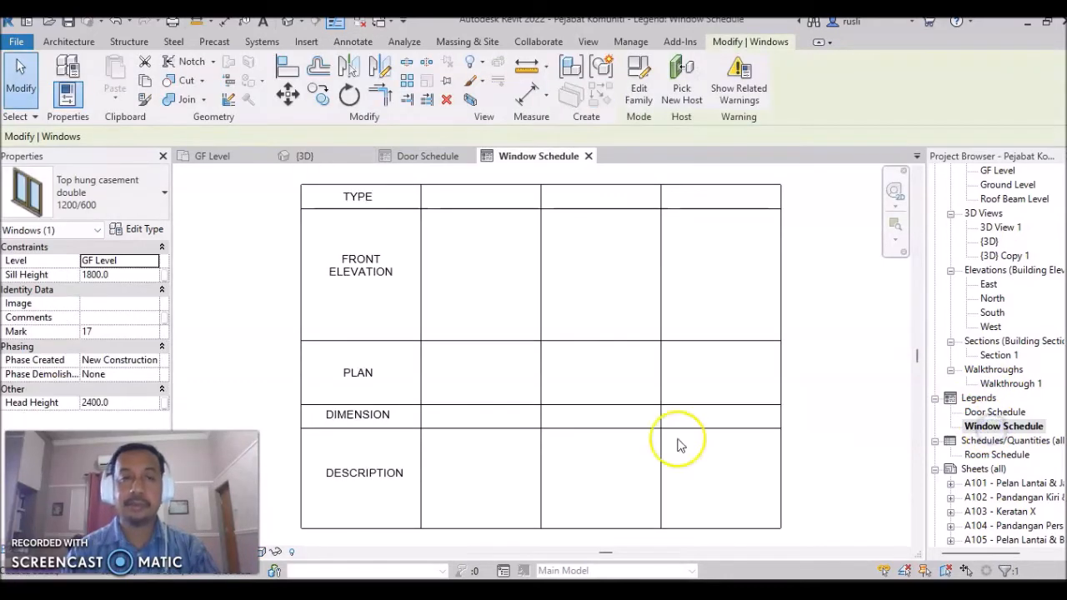
Step: Place a Window-Casement-Double 1200mm X 1200mm Legend Component in Floor Plan view in the first window column's PLAN cell
{"action": "left_click", "coordinate": [353, 43]}
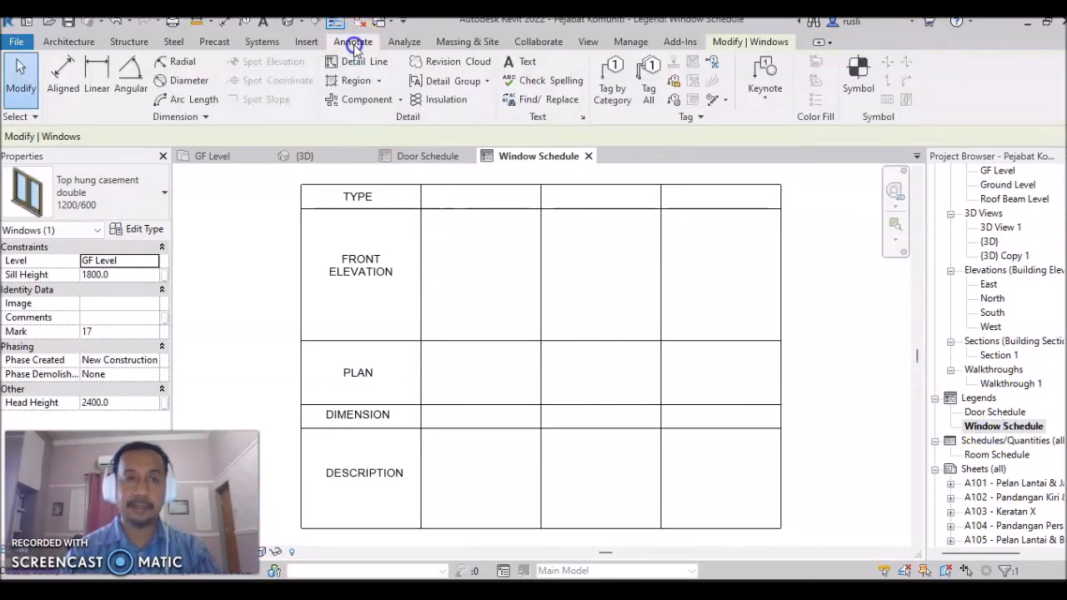
{"action": "left_click", "coordinate": [399, 100]}
{"action": "left_click", "coordinate": [385, 190]}
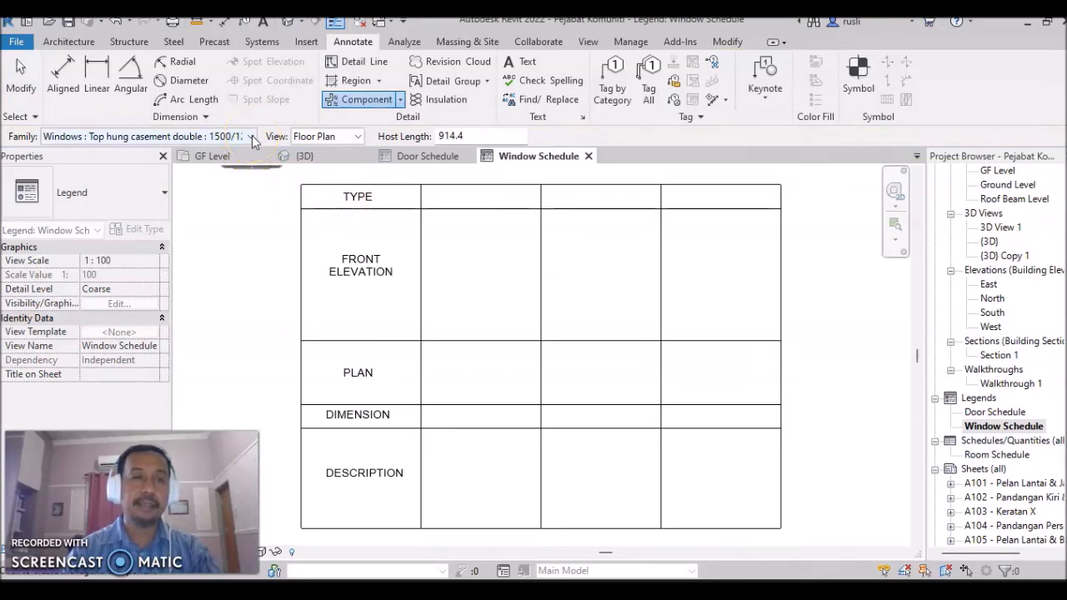
{"action": "left_click", "coordinate": [251, 138]}
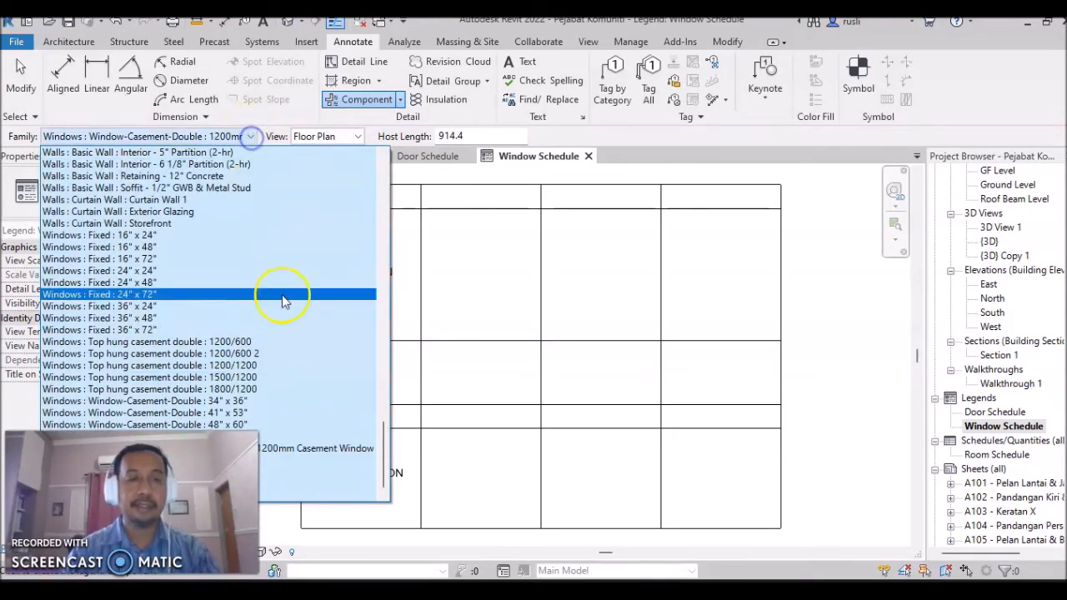
{"action": "left_click", "coordinate": [306, 451]}
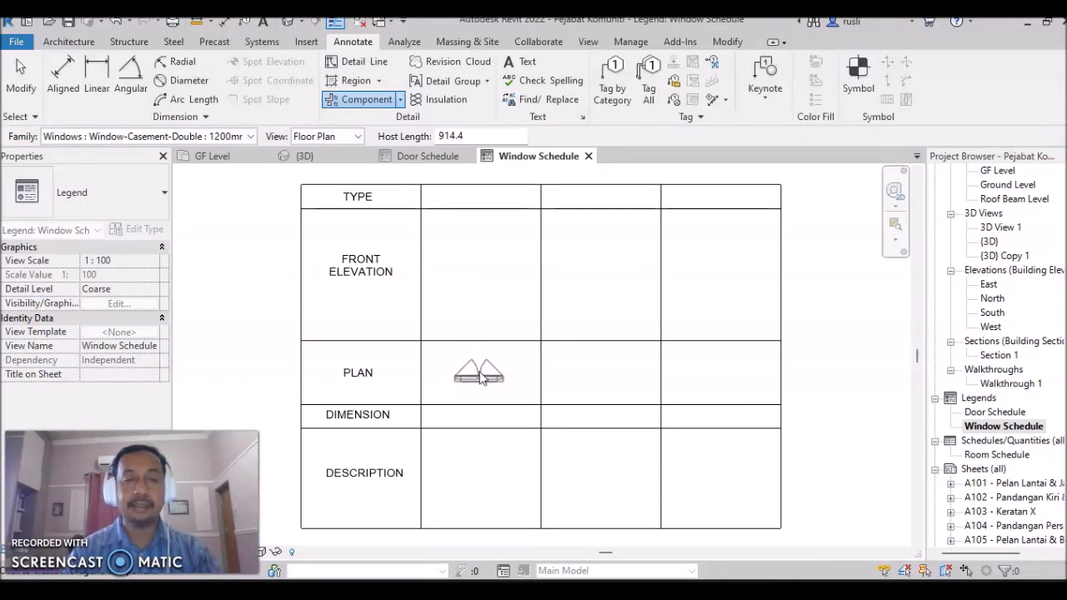
{"action": "left_click", "coordinate": [480, 375]}
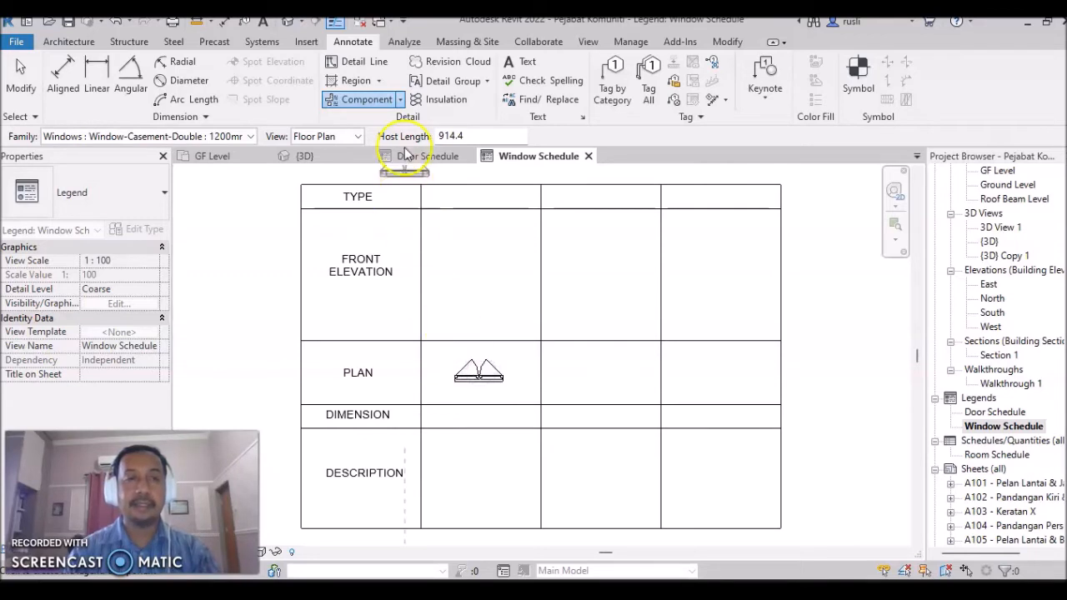
Step: Place the same double casement window as a front elevation in the first column's FRONT ELEVATION cell
{"action": "left_click", "coordinate": [357, 137]}
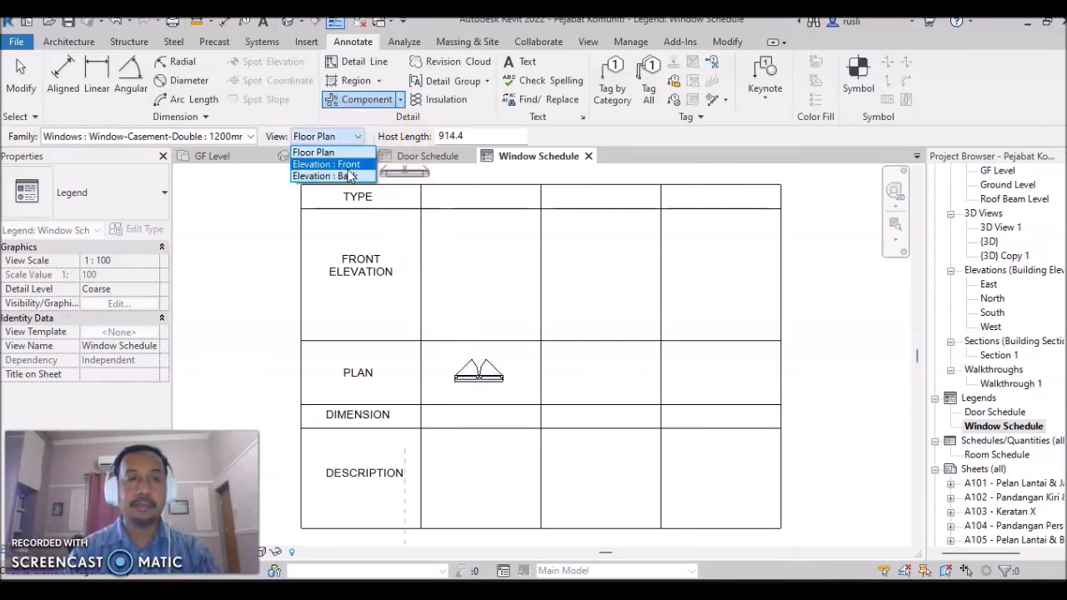
{"action": "left_click", "coordinate": [350, 165]}
{"action": "left_click", "coordinate": [482, 281]}
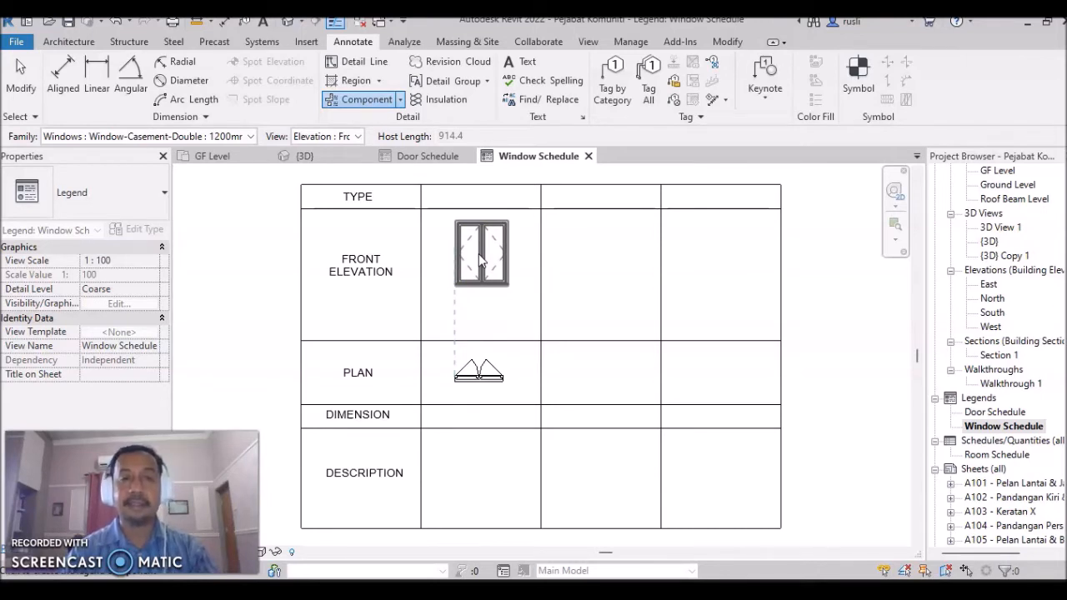
{"action": "left_click", "coordinate": [479, 256]}
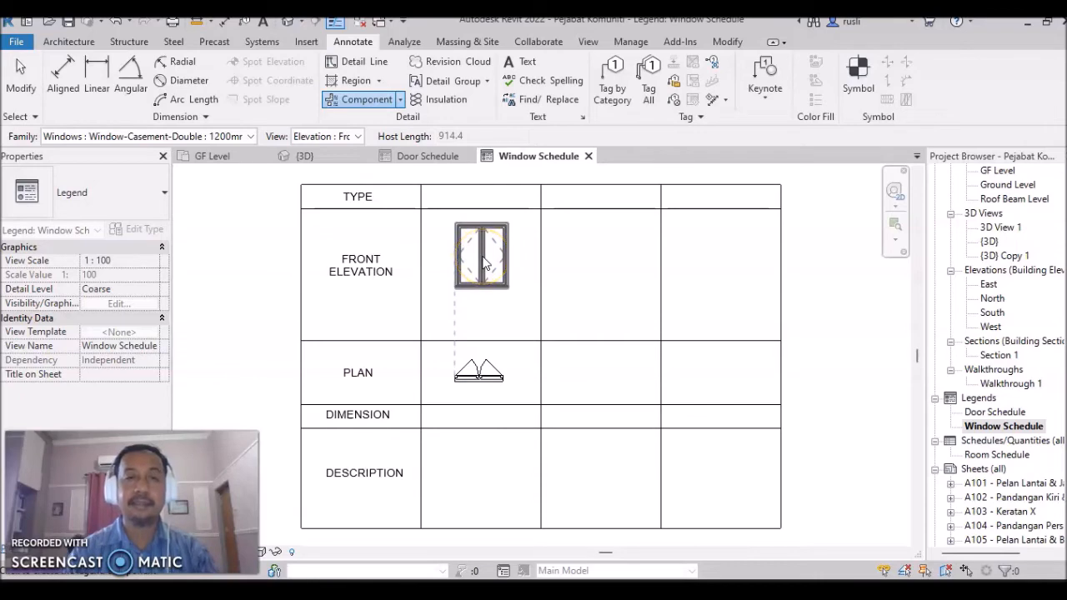
Step: Place the front elevation of Top hung casement double 1200/600 in the second column, top-aligned with the first window
{"action": "left_click", "coordinate": [249, 139]}
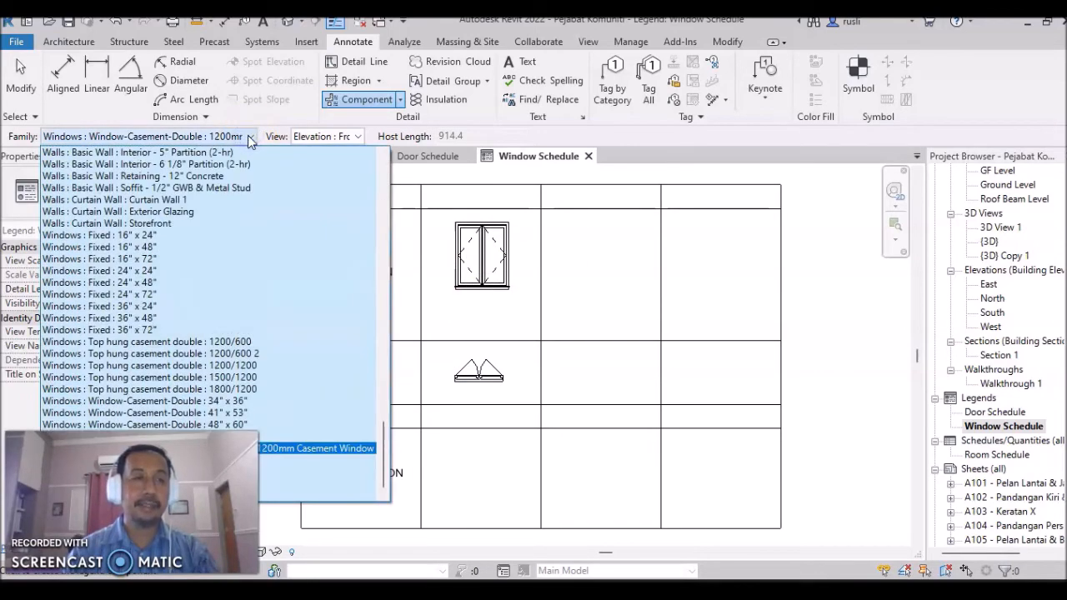
{"action": "left_click", "coordinate": [283, 342]}
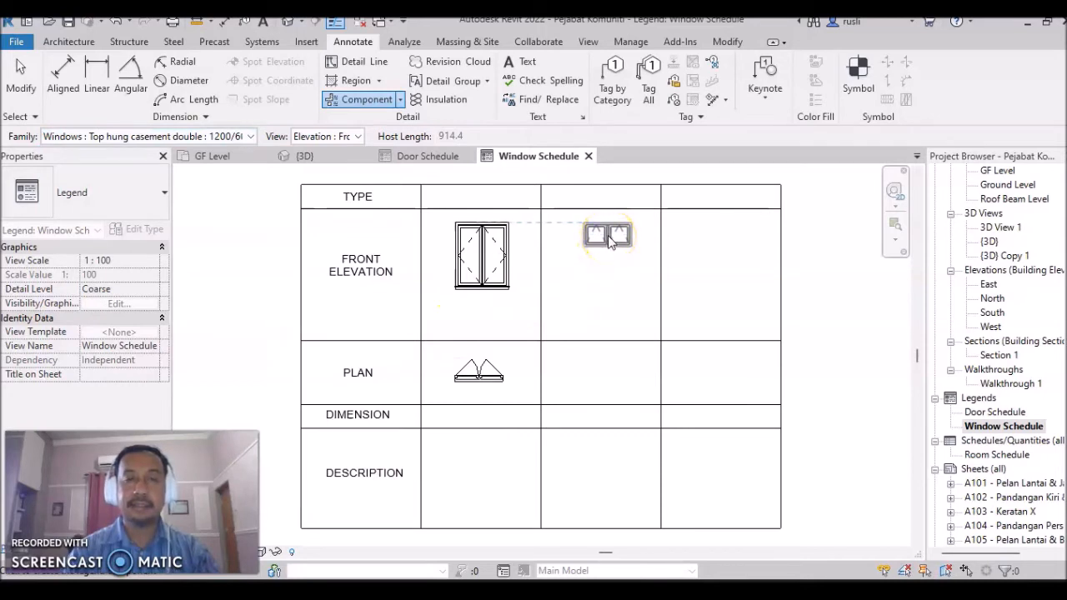
{"action": "left_click", "coordinate": [610, 237]}
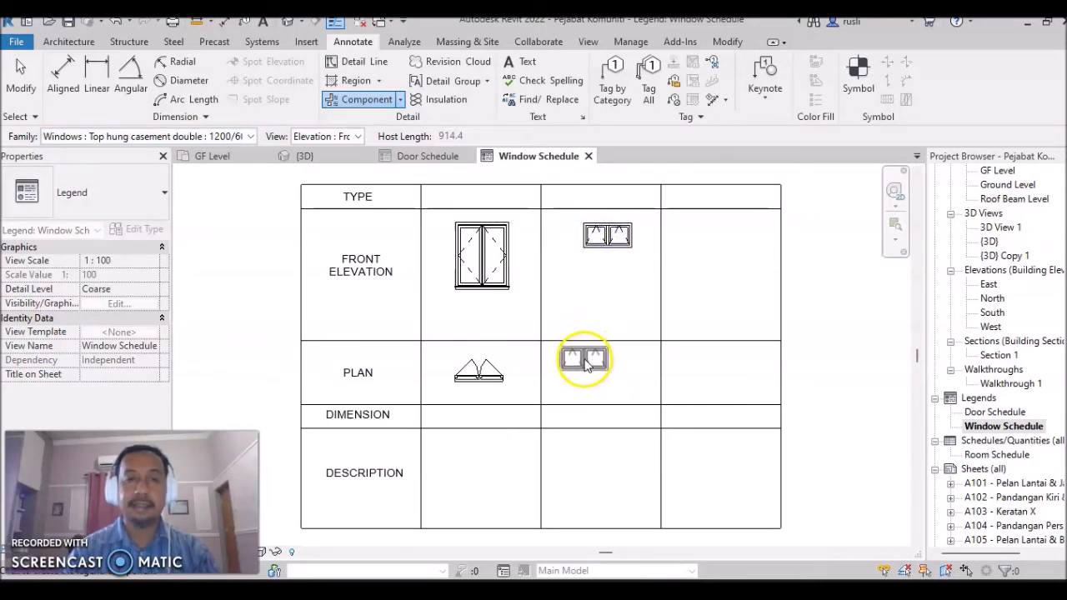
Step: Place the Floor Plan view of the top hung casement window in the second column's PLAN cell and end component placement
{"action": "left_click", "coordinate": [358, 138]}
{"action": "left_click", "coordinate": [315, 150]}
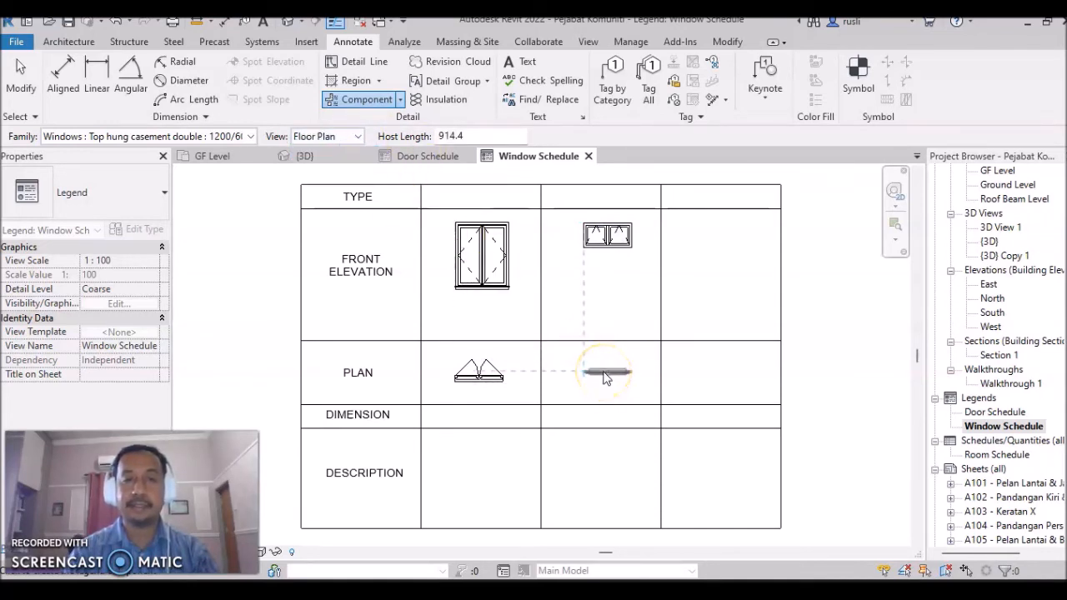
{"action": "left_click", "coordinate": [603, 373]}
{"action": "key", "text": "Escape"}
{"action": "key", "text": "Escape"}
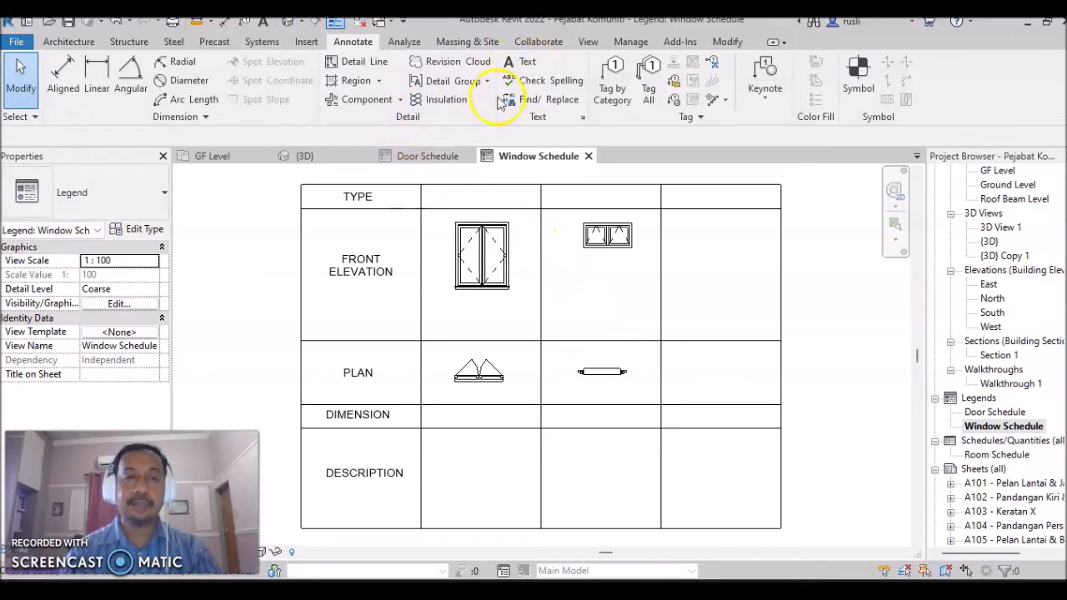
Step: Add the 2mm Arial text notes W1 and W2 in the TYPE row above the two windows
{"action": "left_click", "coordinate": [527, 64]}
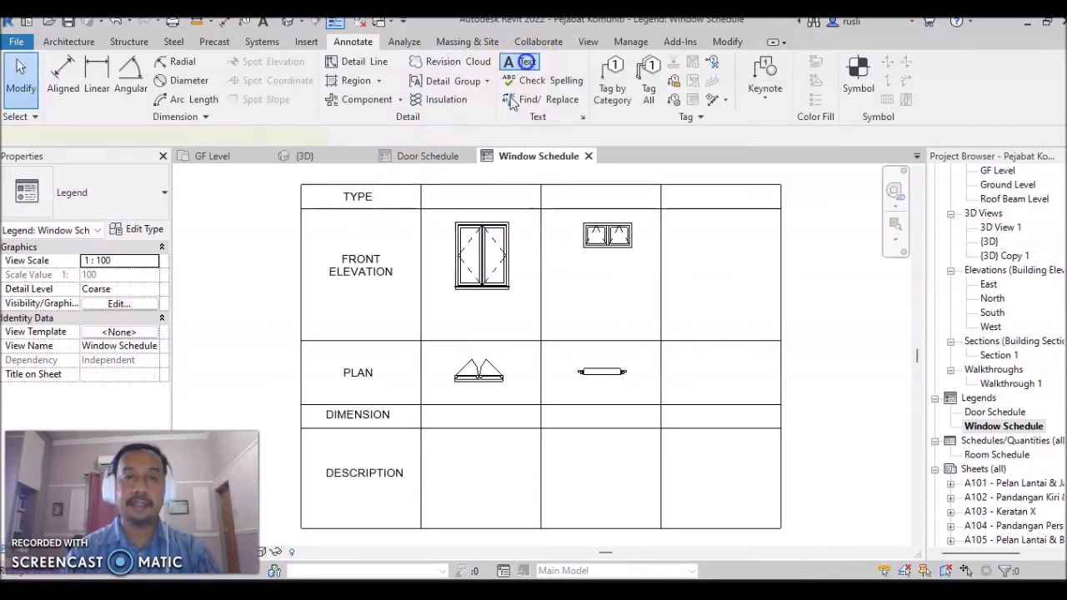
{"action": "left_click", "coordinate": [469, 195]}
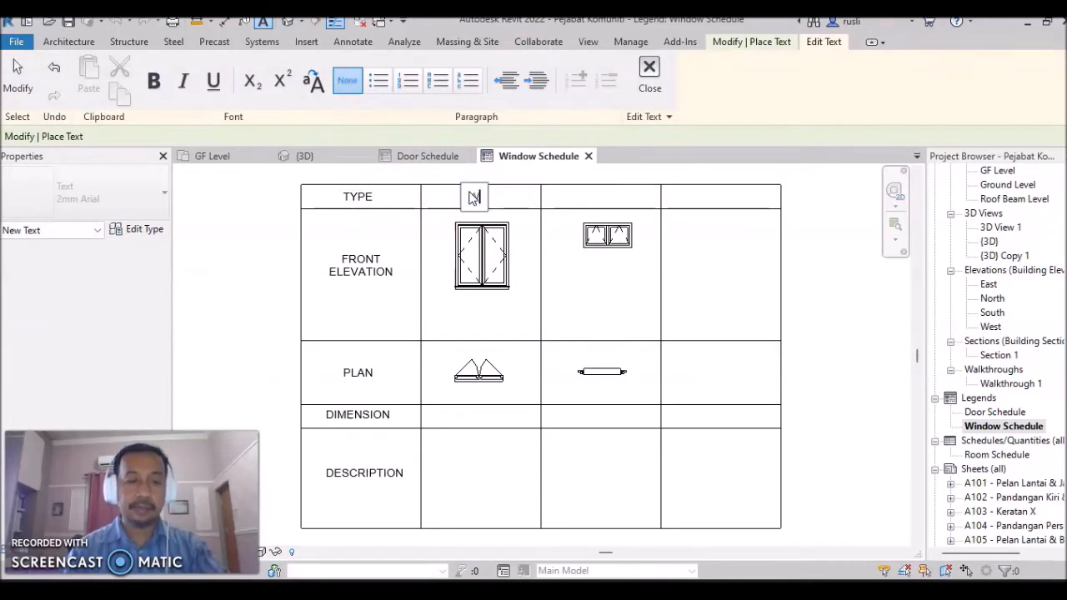
{"action": "left_click", "coordinate": [586, 196]}
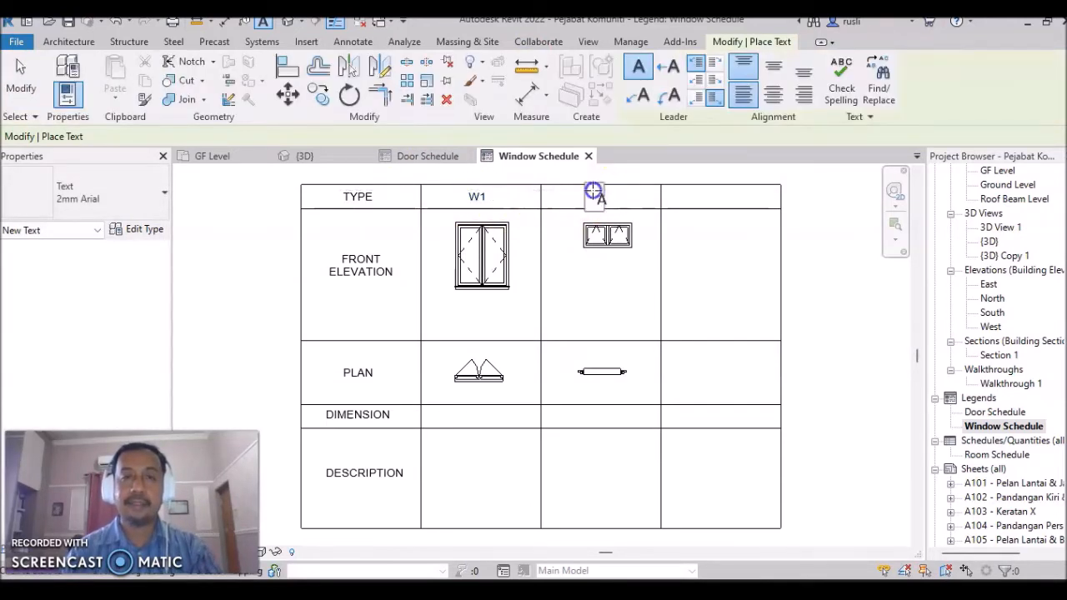
{"action": "left_click", "coordinate": [592, 193]}
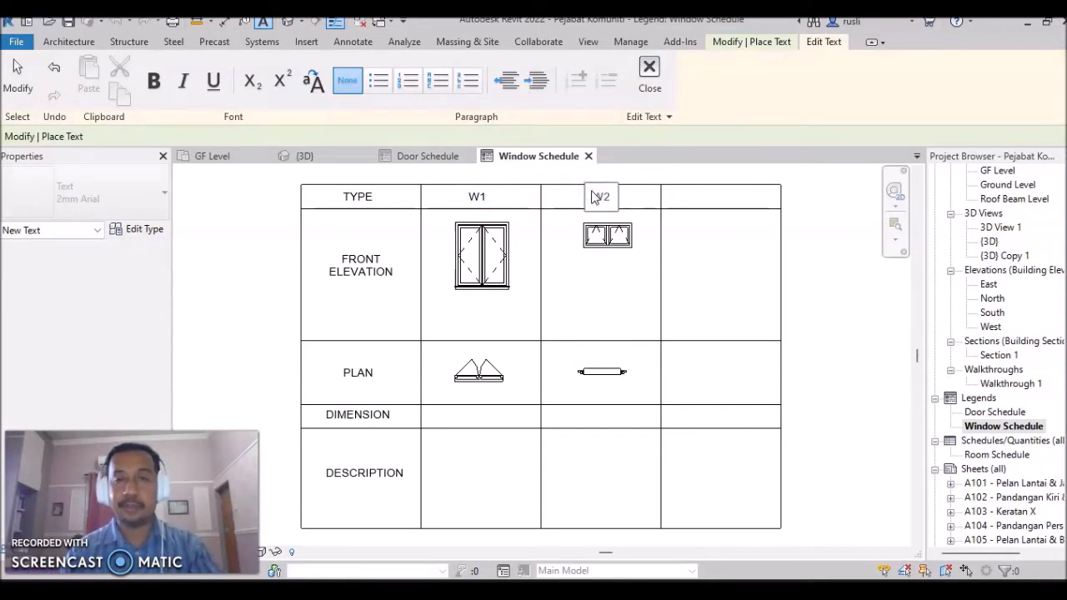
{"action": "left_click", "coordinate": [569, 203]}
{"action": "key", "text": "Return"}
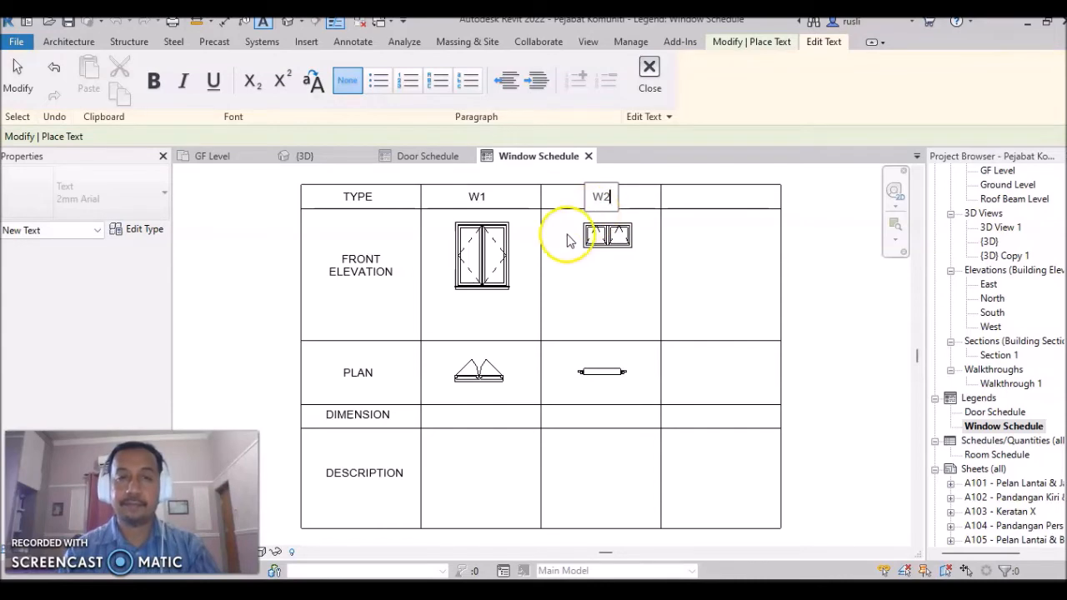
Step: Draw a thin detail line 900 mm below the W1 window by picking its bottom edge with an offset
{"action": "left_click", "coordinate": [563, 233]}
{"action": "left_click", "coordinate": [724, 279]}
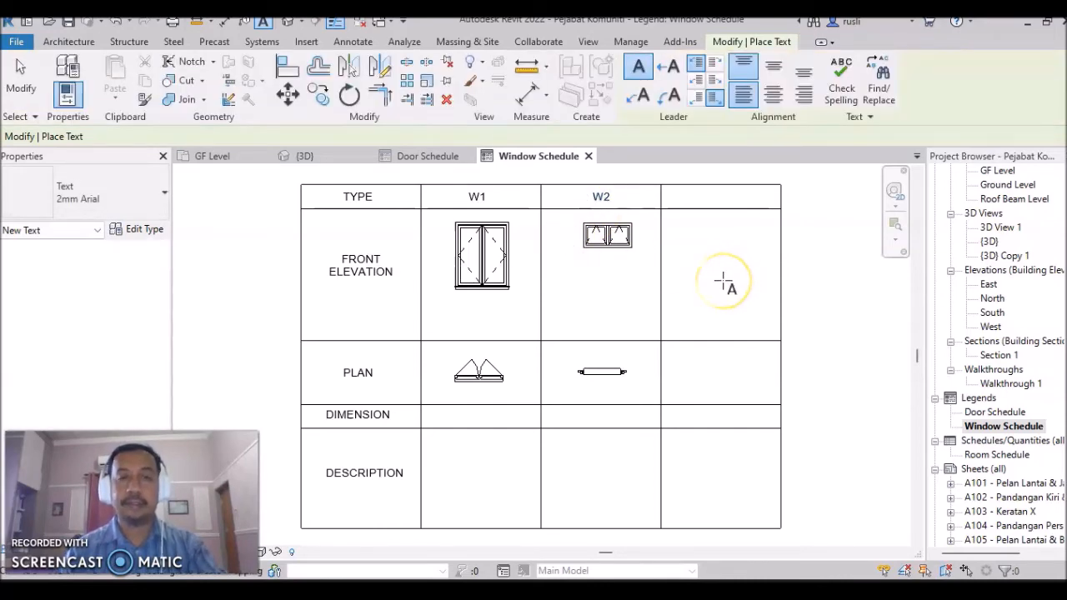
{"action": "scroll", "coordinate": [476, 303], "scroll_direction": "up", "scroll_amount": 2}
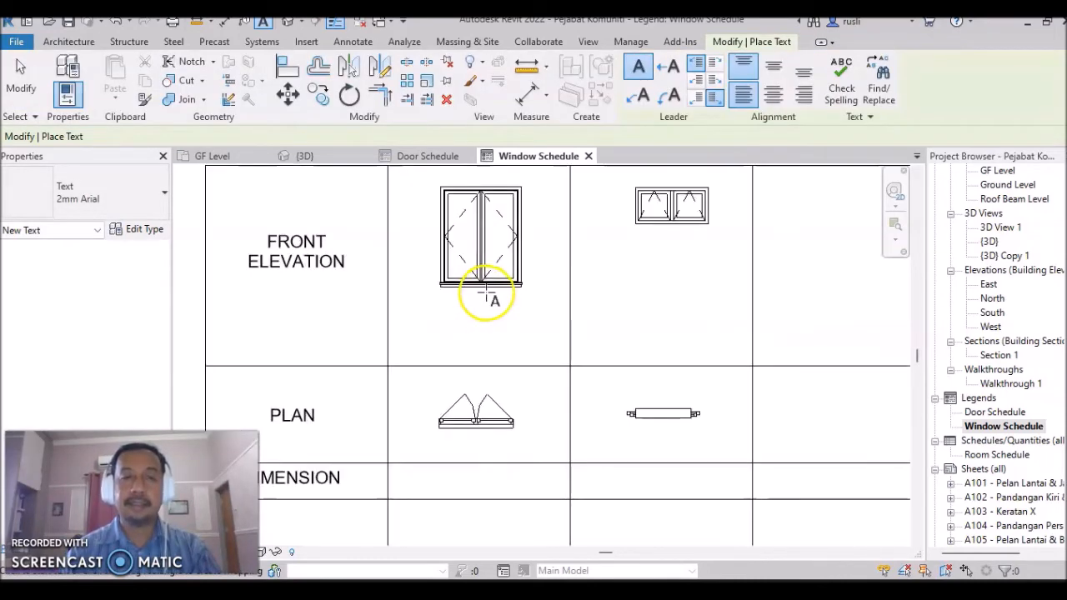
{"action": "scroll", "coordinate": [494, 321], "scroll_direction": "up", "scroll_amount": 3}
{"action": "left_click", "coordinate": [432, 405]}
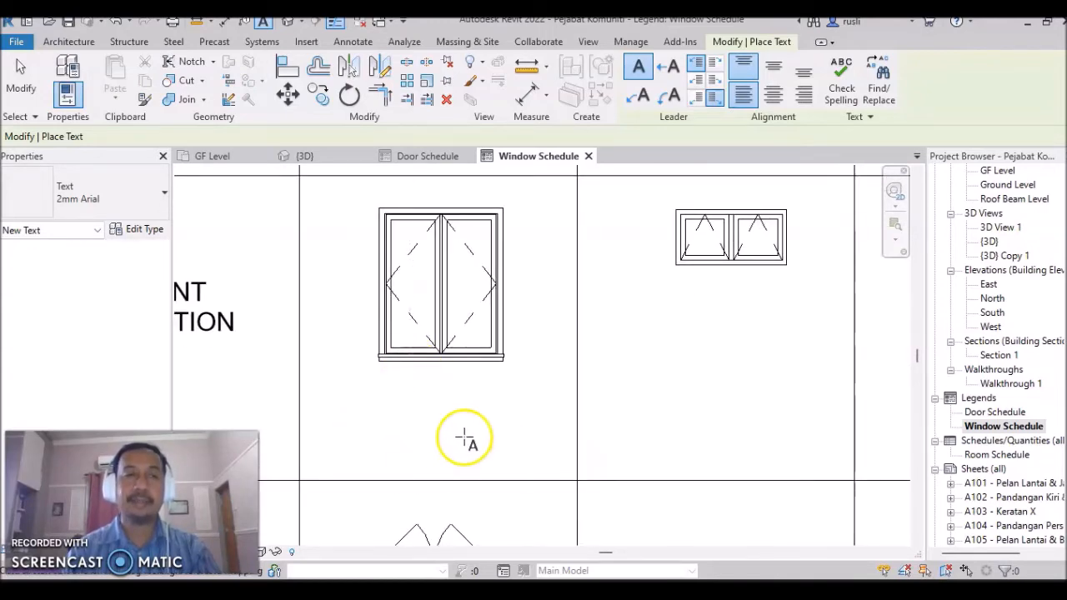
{"action": "left_click", "coordinate": [353, 41]}
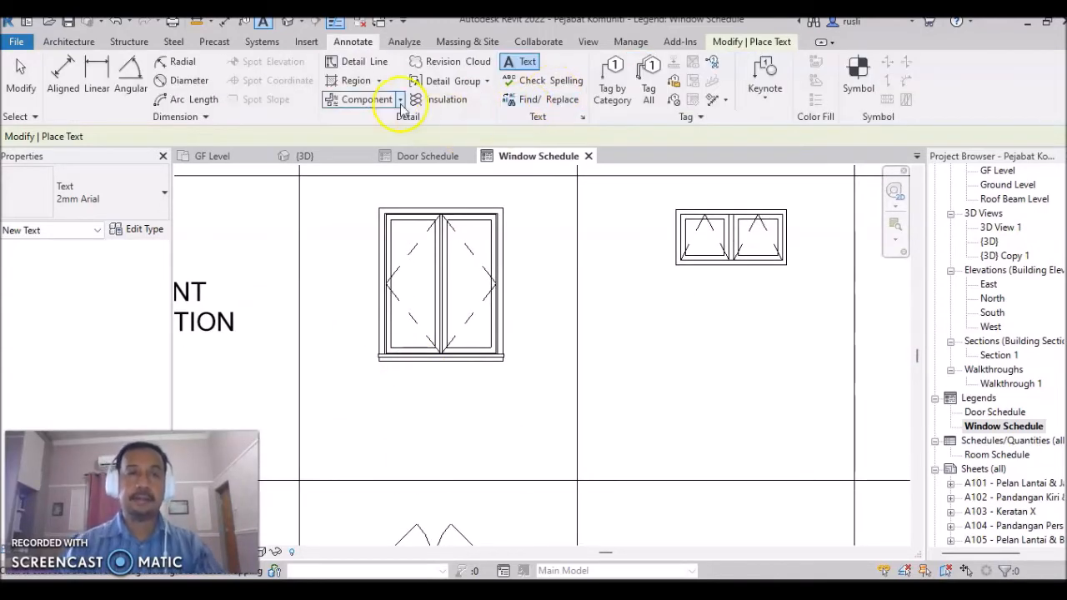
{"action": "left_click", "coordinate": [358, 64]}
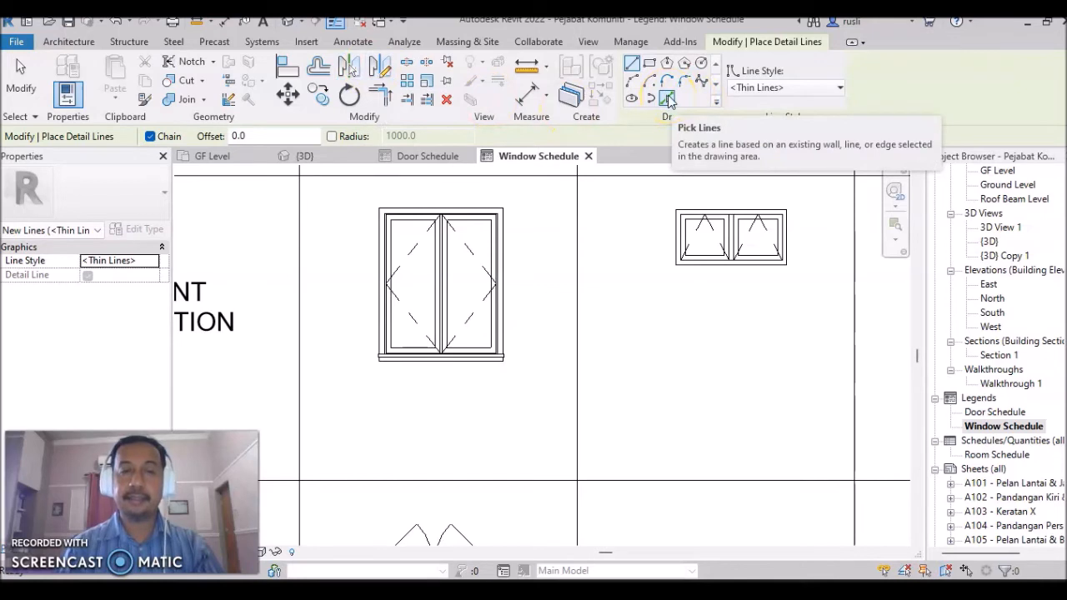
{"action": "left_click", "coordinate": [666, 100]}
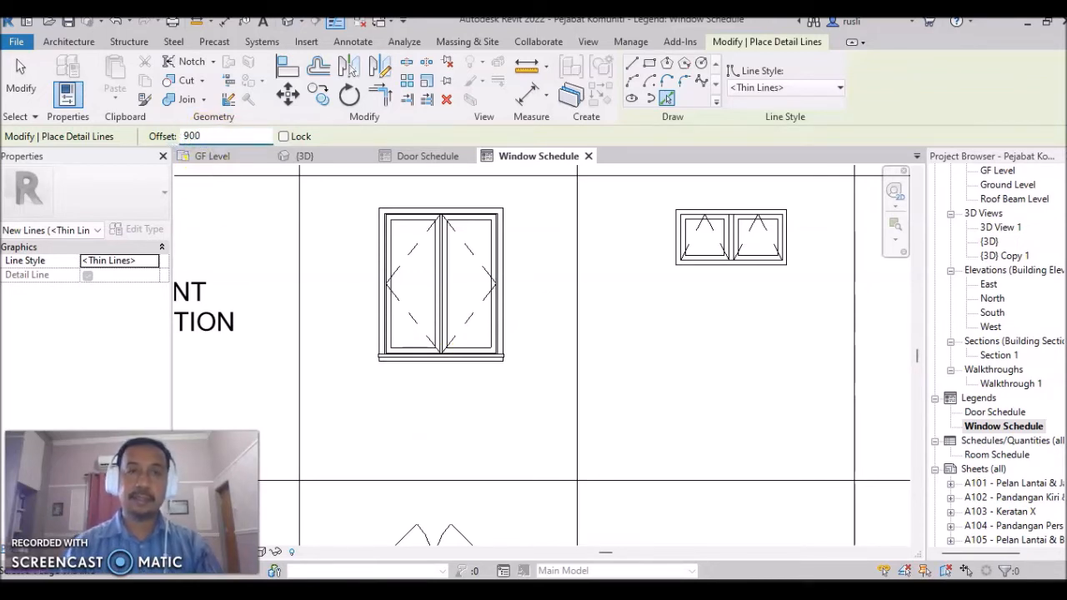
{"action": "left_click", "coordinate": [445, 372]}
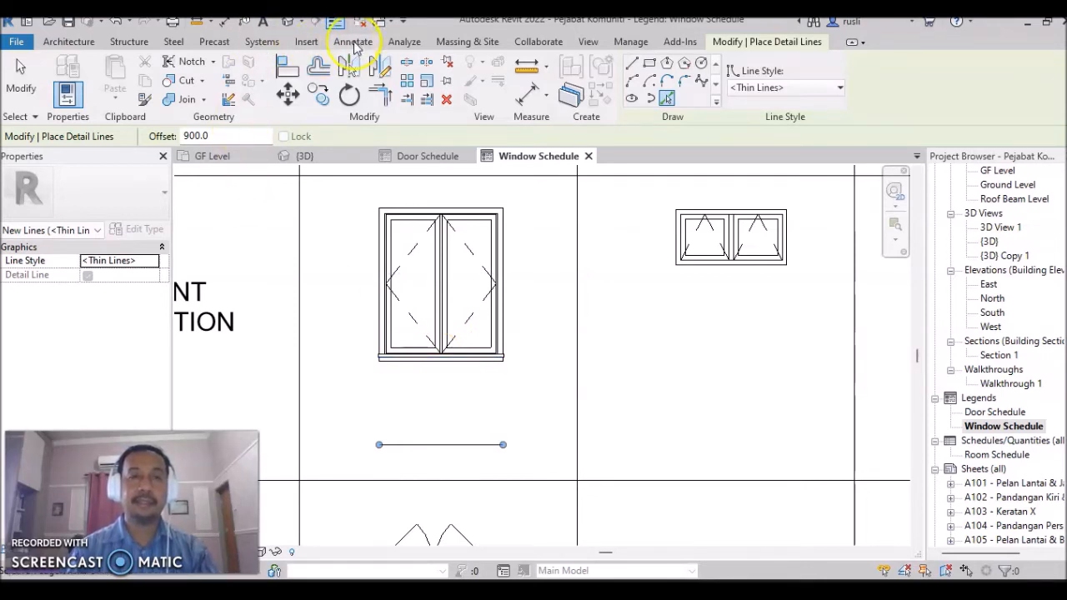
Step: Add aligned dimensions beside the W1 window for its sill height above the detail line and its overall height
{"action": "left_click", "coordinate": [354, 43]}
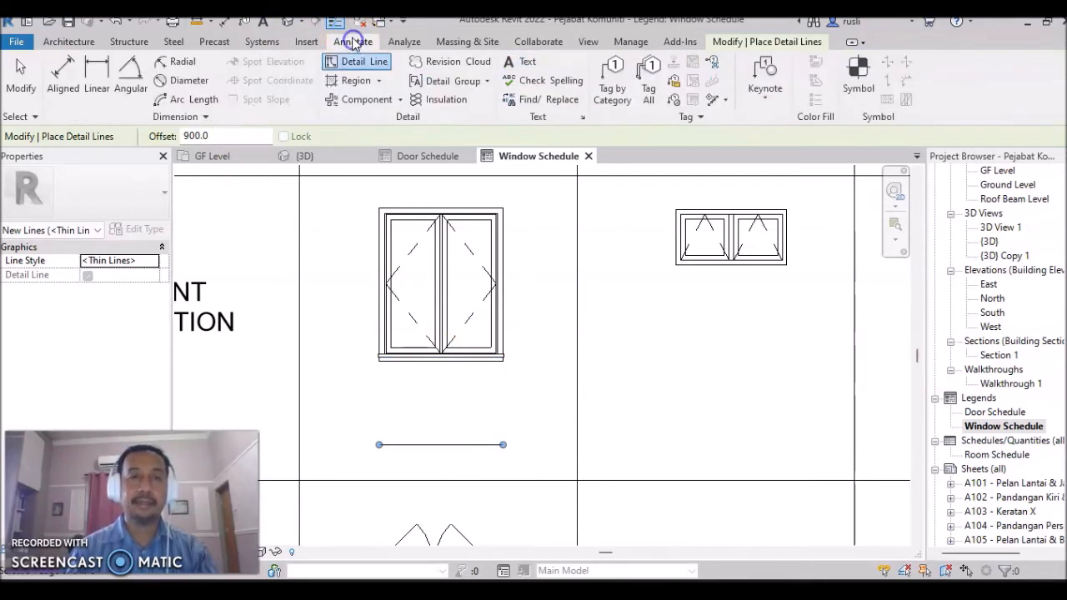
{"action": "left_click", "coordinate": [66, 83]}
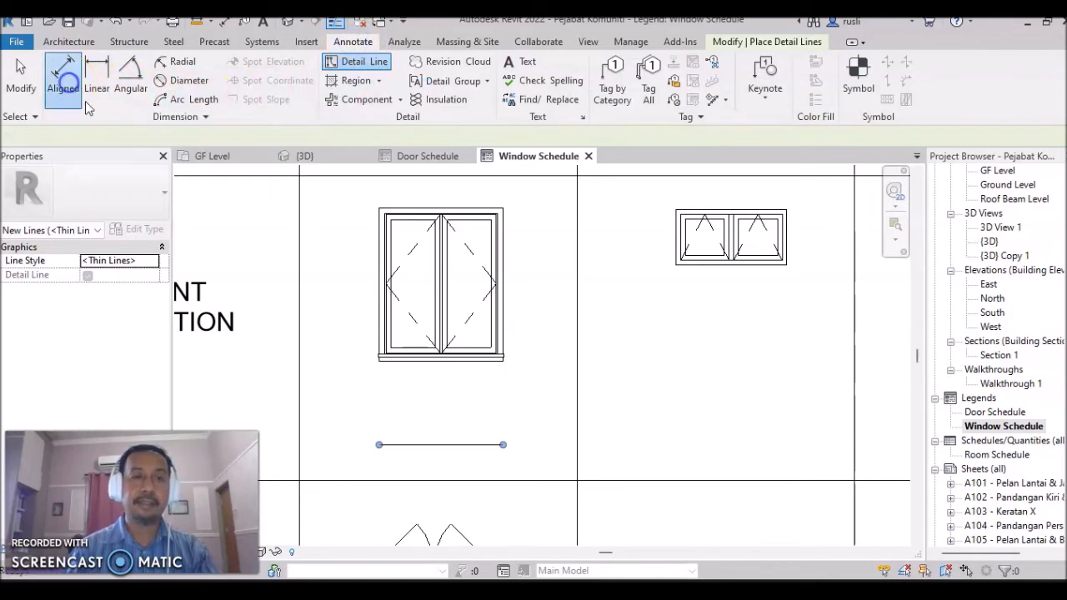
{"action": "left_click", "coordinate": [415, 450]}
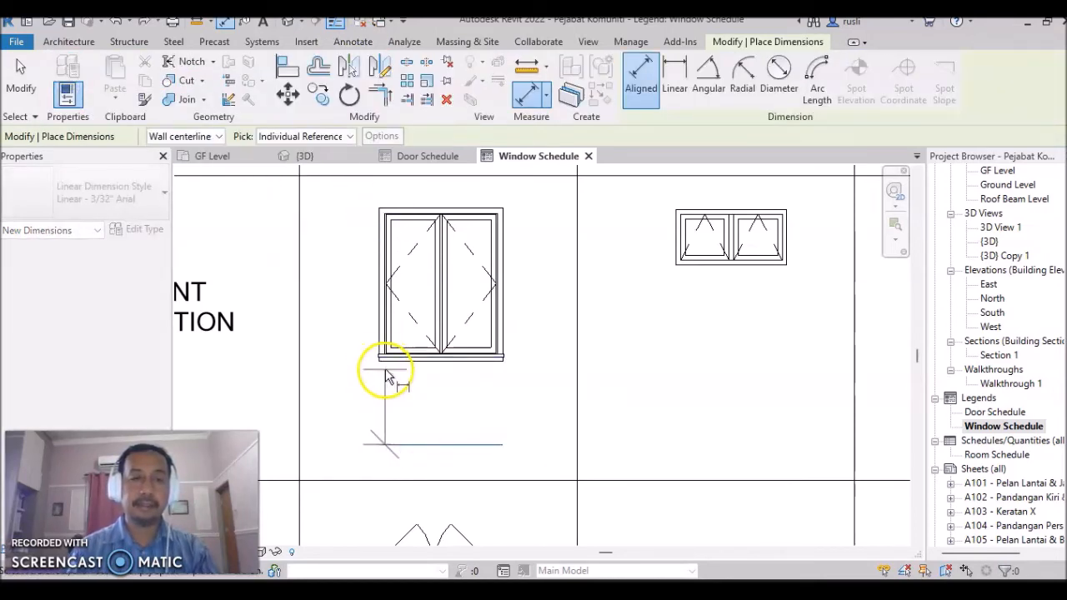
{"action": "scroll", "coordinate": [387, 367], "scroll_direction": "up", "scroll_amount": 3}
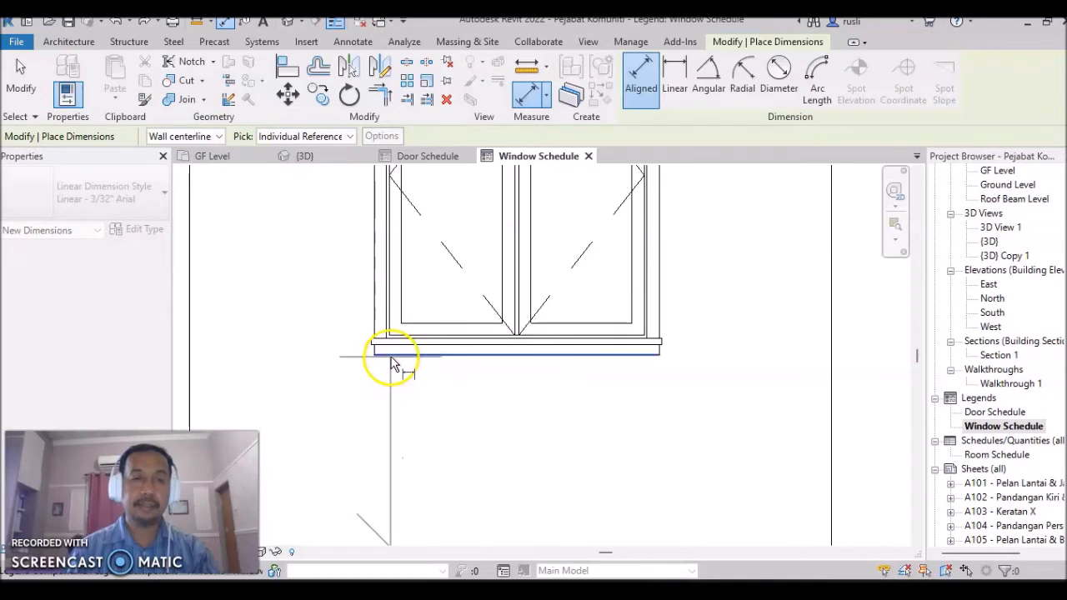
{"action": "scroll", "coordinate": [331, 319], "scroll_direction": "down", "scroll_amount": 5}
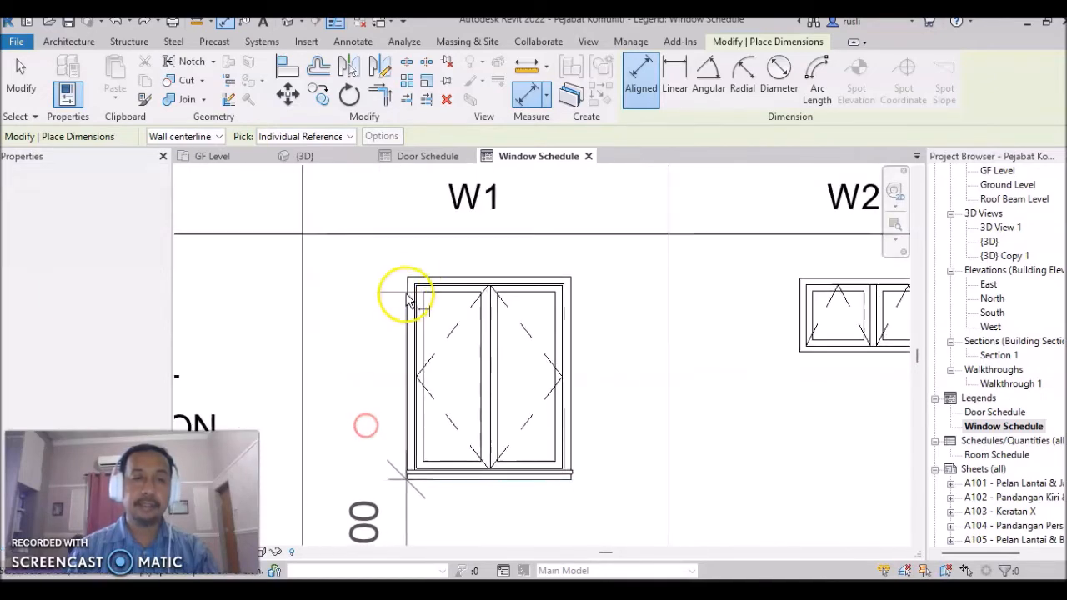
{"action": "left_click", "coordinate": [412, 276]}
{"action": "scroll", "coordinate": [369, 295], "scroll_direction": "down", "scroll_amount": 3}
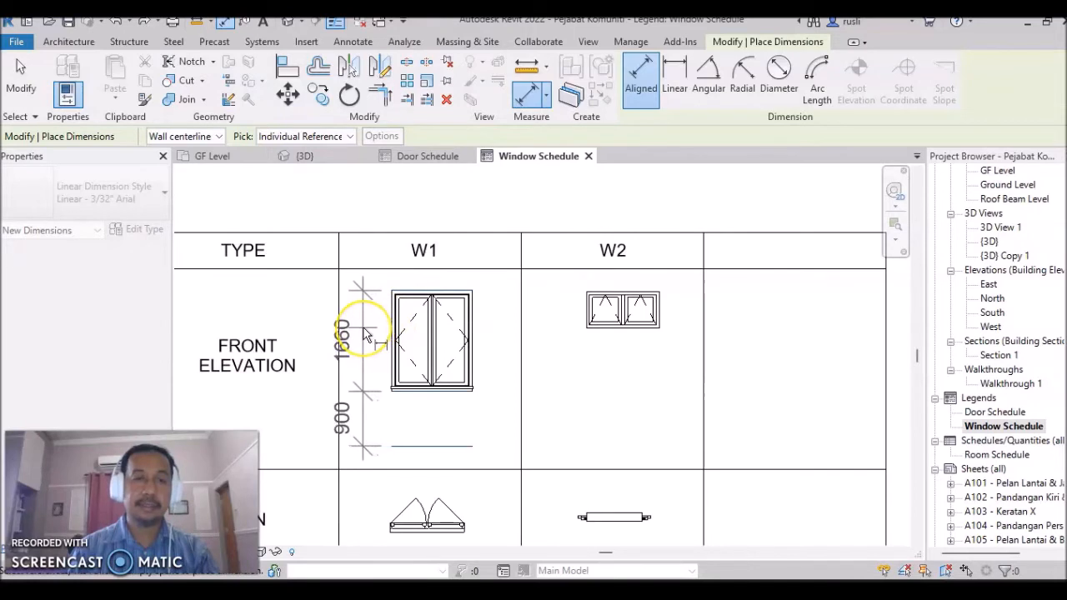
{"action": "left_click", "coordinate": [364, 333]}
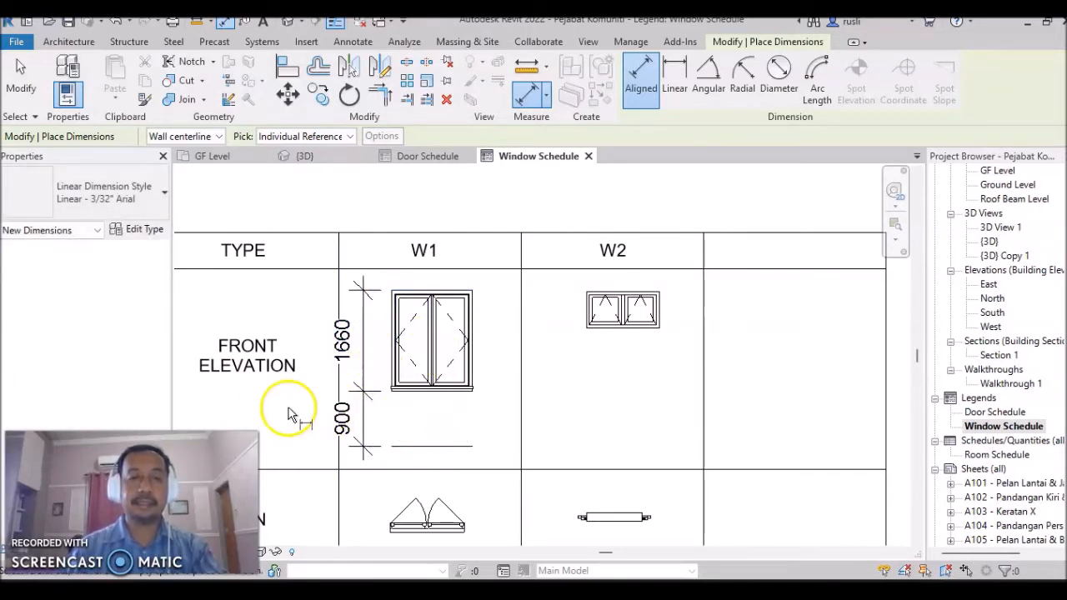
{"action": "key", "text": "Escape"}
{"action": "key", "text": "Escape"}
Step: Shift the W1 front elevation and its detail line sideways so the vertical dimensions fit inside the column
{"action": "left_click_drag", "start_coordinate": [314, 460], "coordinate": [511, 274]}
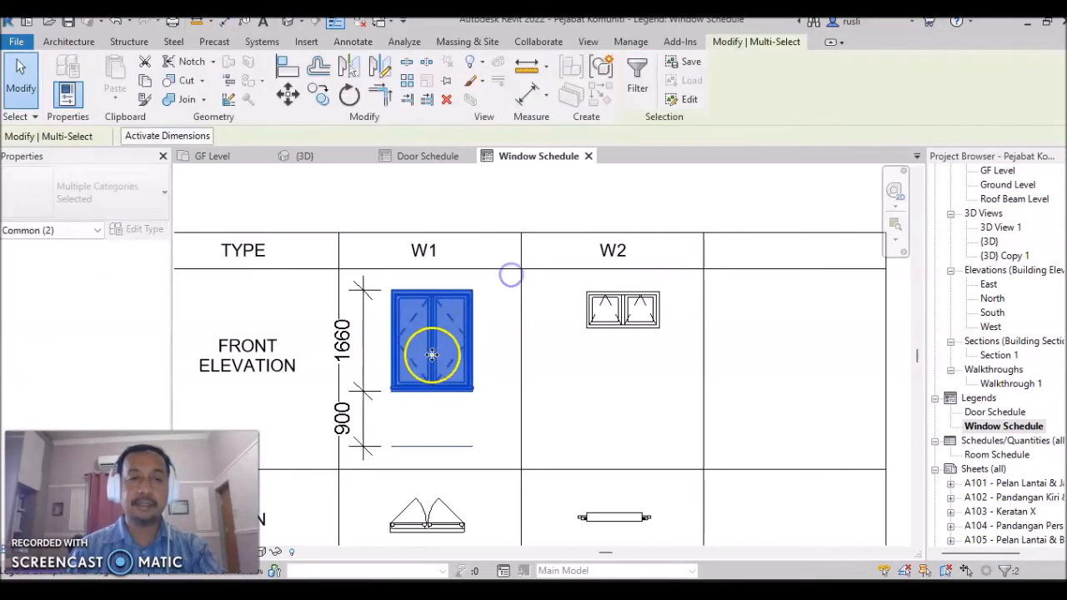
{"action": "left_click_drag", "start_coordinate": [452, 350], "coordinate": [451, 350]}
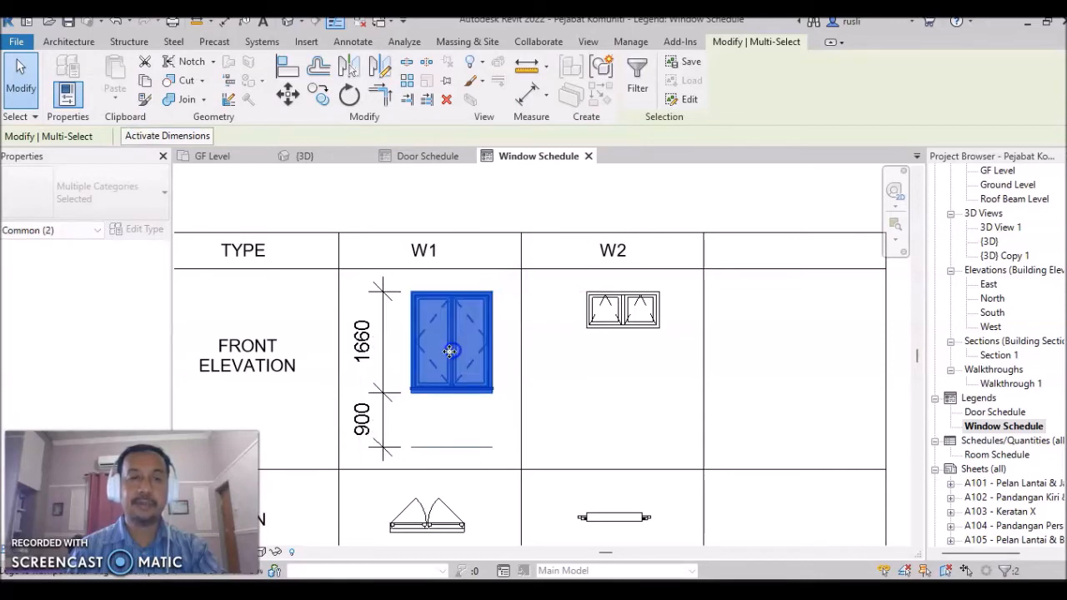
{"action": "left_click", "coordinate": [565, 421]}
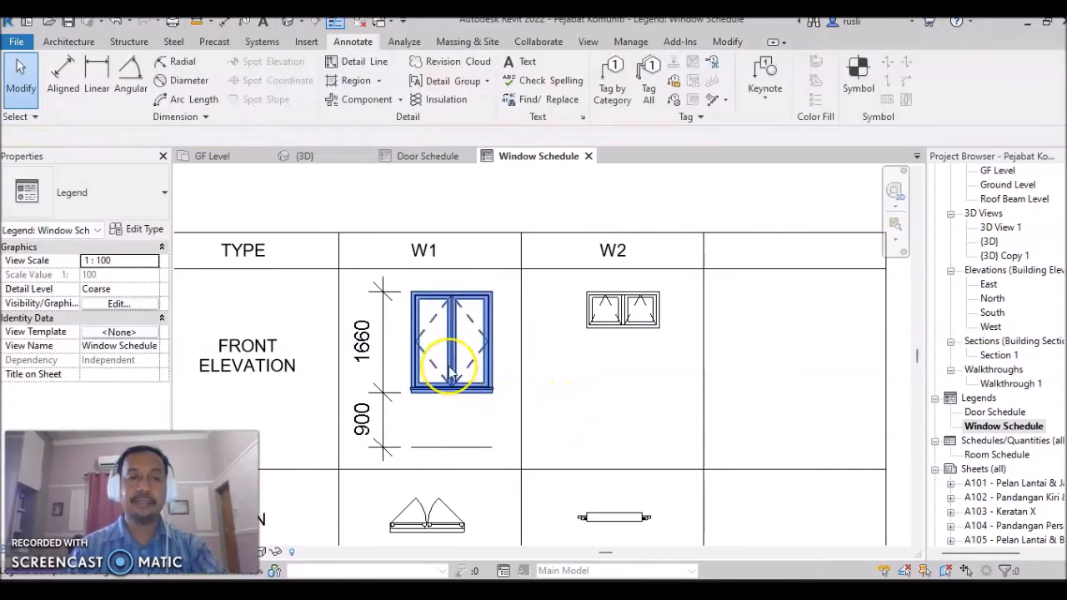
Step: Add an aligned dimension for the W1 window's overall width above its front elevation
{"action": "middle_click_drag", "start_coordinate": [431, 351], "coordinate": [427, 391]}
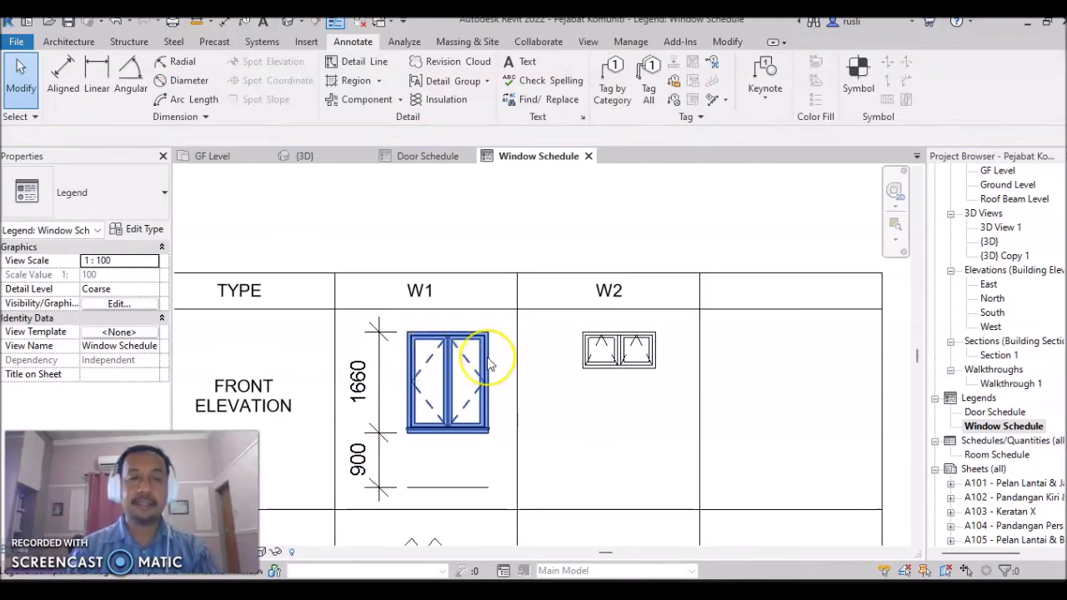
{"action": "left_click", "coordinate": [63, 73]}
{"action": "left_click", "coordinate": [409, 357]}
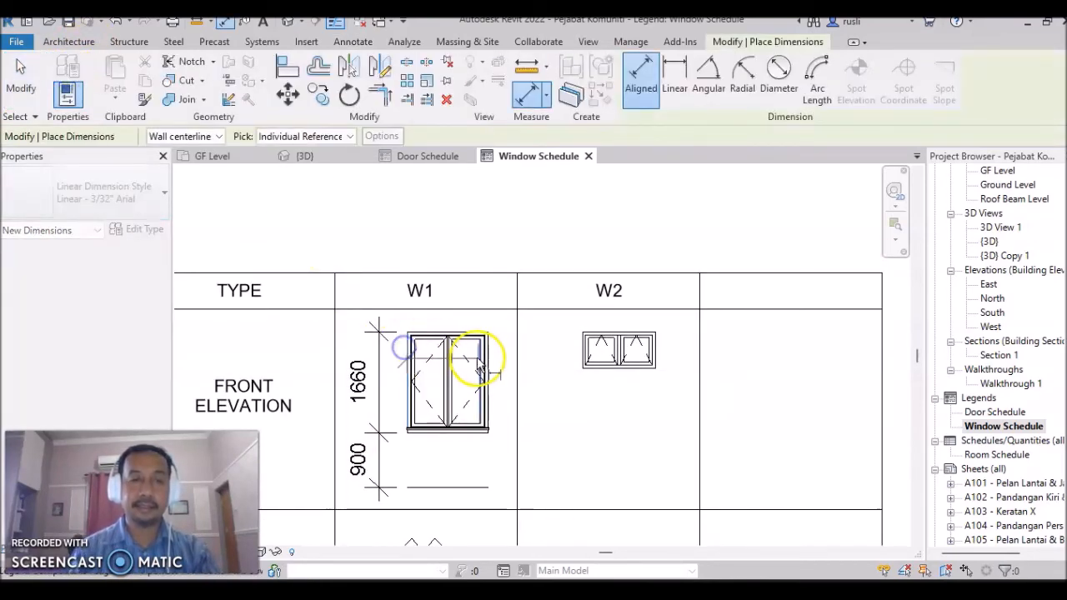
{"action": "left_click", "coordinate": [493, 364]}
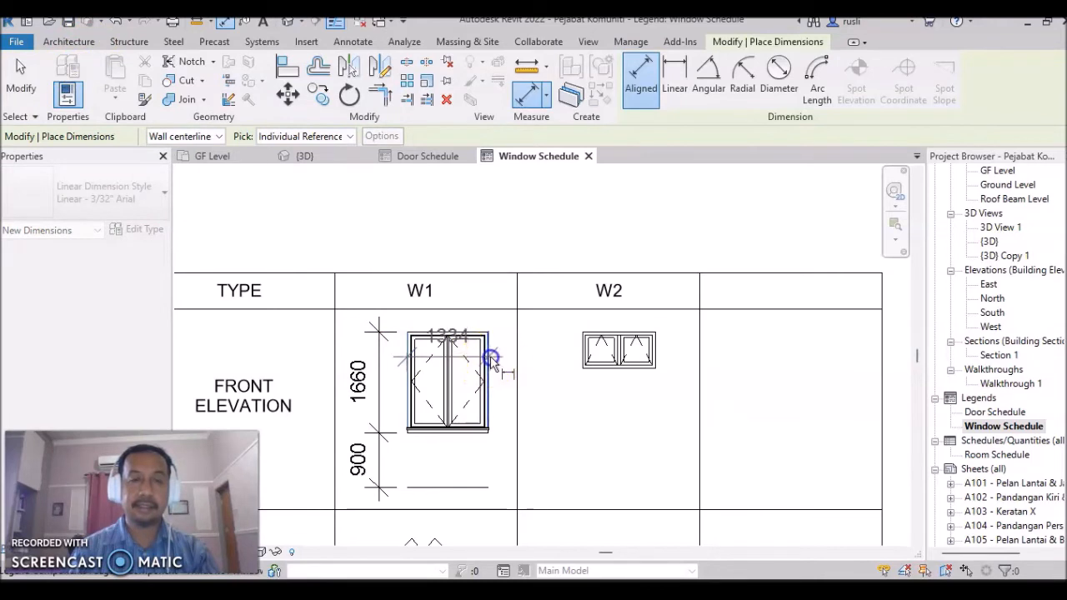
{"action": "left_click", "coordinate": [490, 309]}
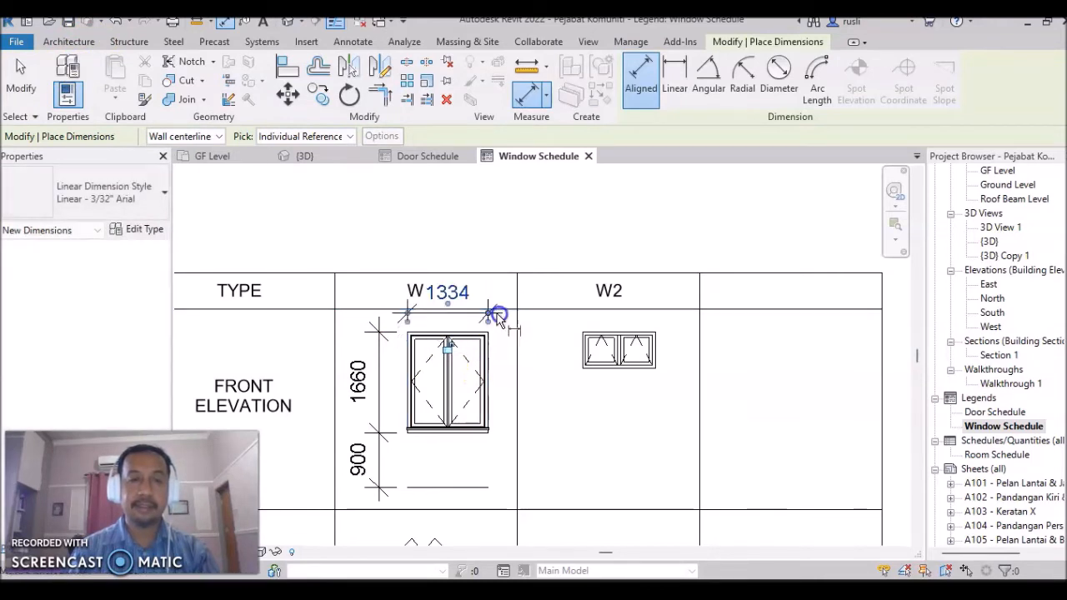
{"action": "middle_click_drag", "start_coordinate": [535, 387], "coordinate": [551, 344]}
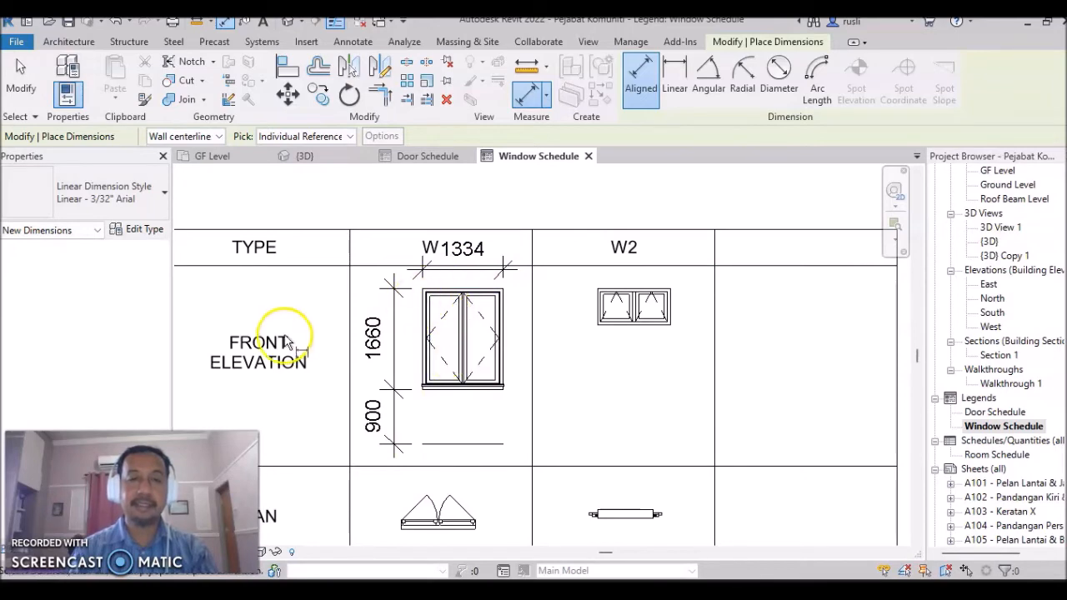
{"action": "middle_click_drag", "start_coordinate": [296, 310], "coordinate": [325, 387]}
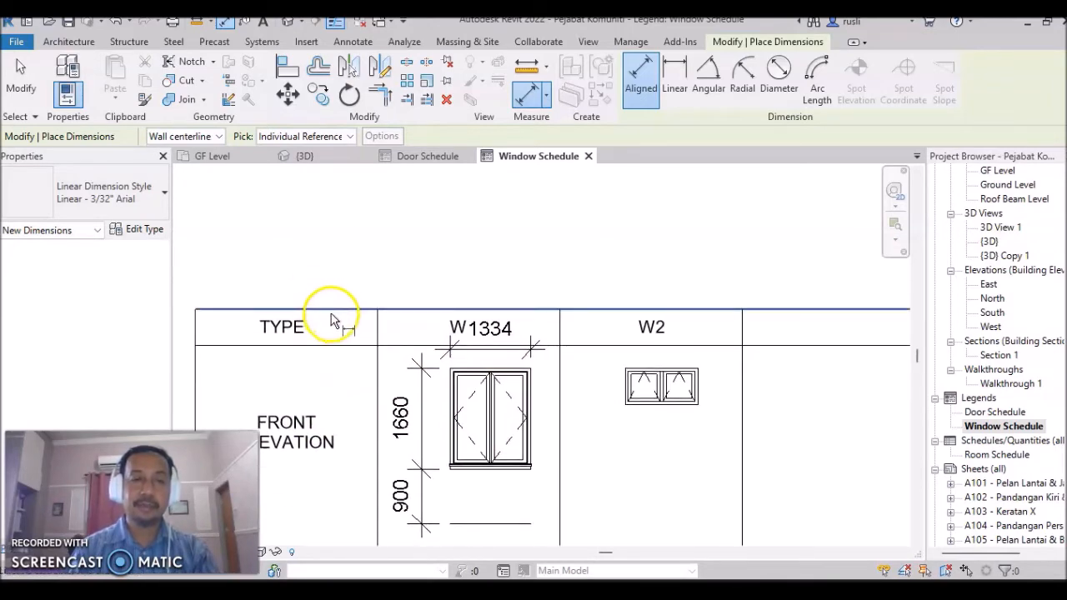
{"action": "key", "text": "Escape"}
{"action": "key", "text": "Escape"}
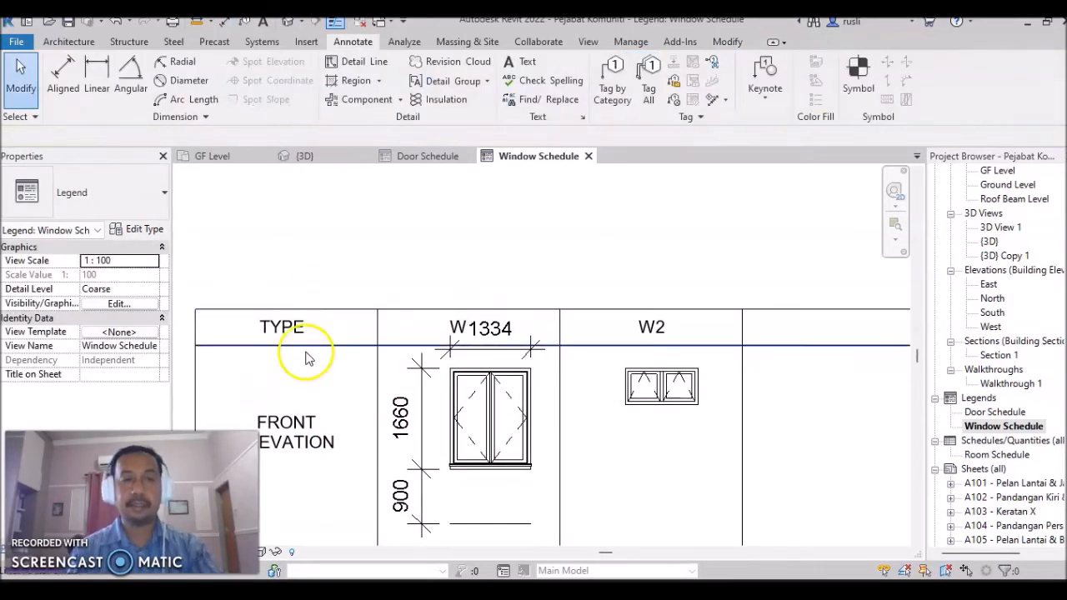
Step: Move the TYPE row's two border lines up and shift the TYPE, W1 and W2 notes into the raised row
{"action": "mouse_move", "coordinate": [232, 292]}
{"action": "left_mouse_down"}
{"action": "mouse_move", "coordinate": [215, 359]}
{"action": "mouse_move", "coordinate": [215, 312]}
{"action": "left_mouse_up"}
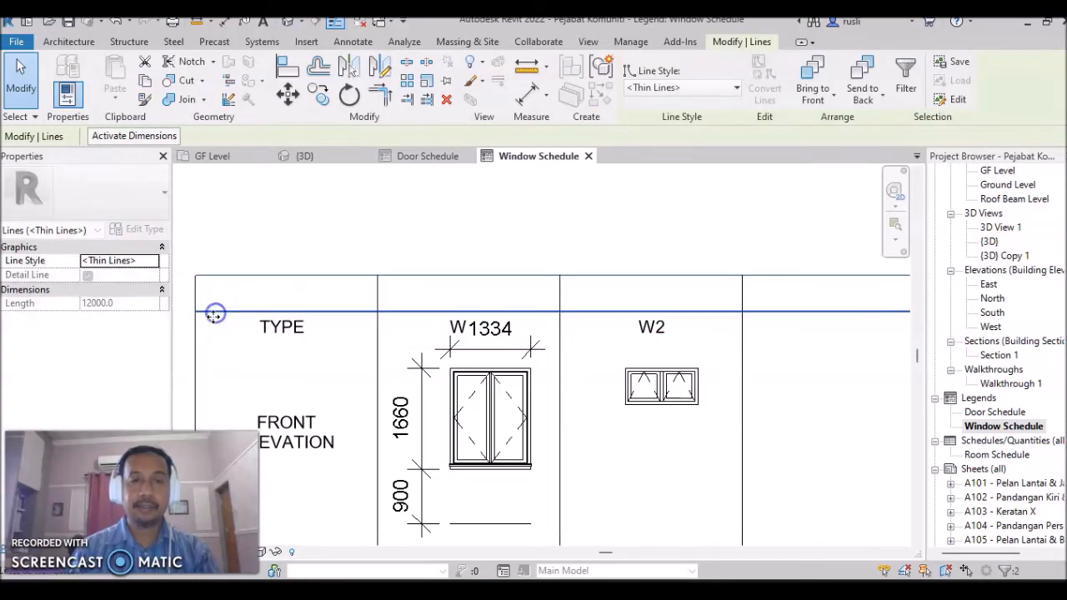
{"action": "left_click", "coordinate": [313, 372]}
{"action": "left_click", "coordinate": [288, 327]}
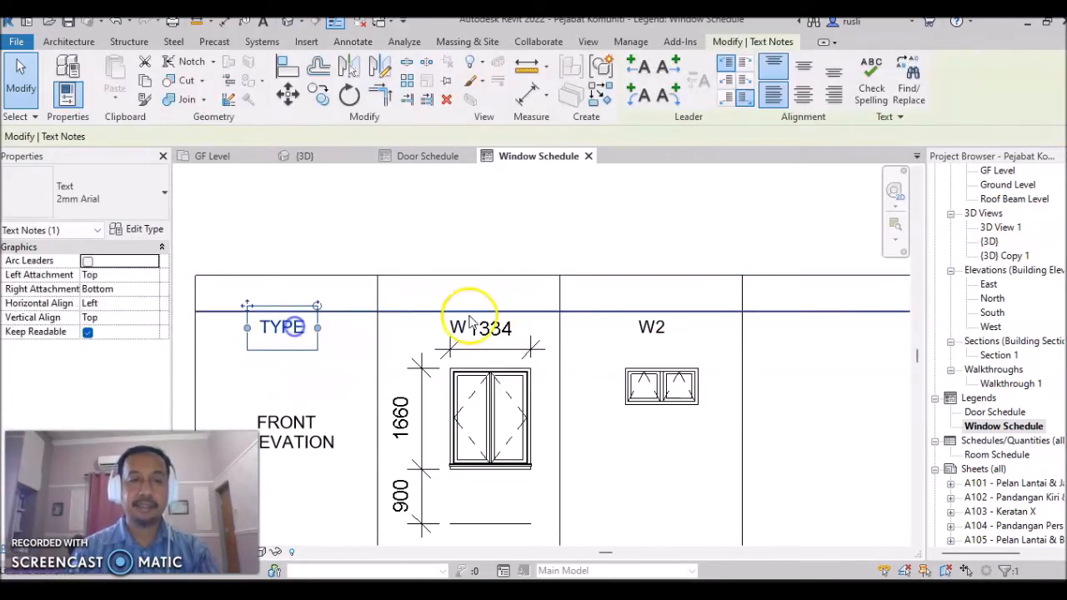
{"action": "left_click", "coordinate": [452, 327], "text": "ctrl"}
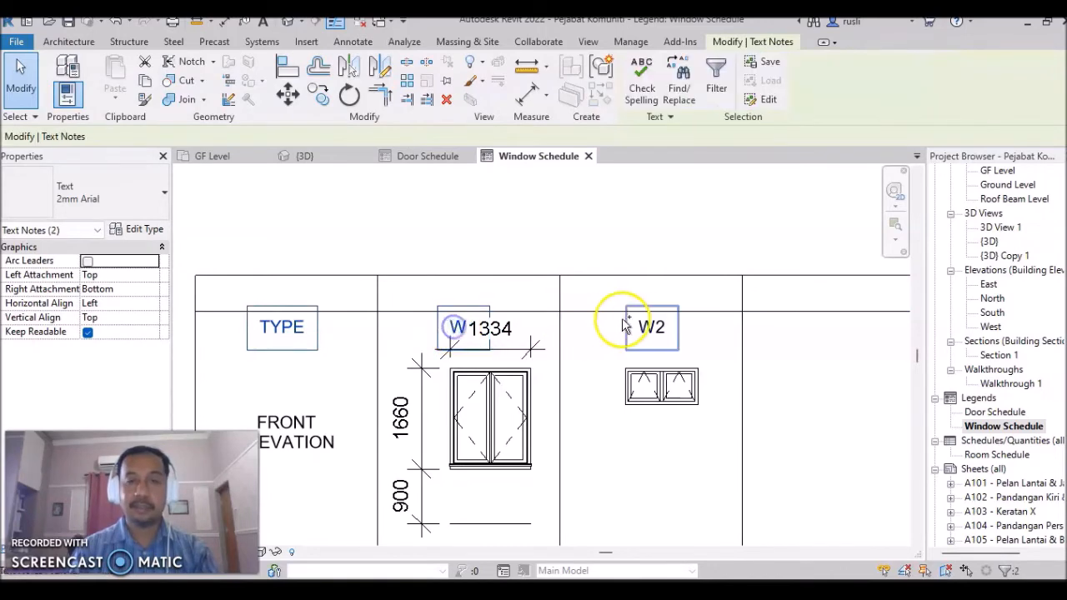
{"action": "left_click_drag", "start_coordinate": [634, 326], "coordinate": [633, 290], "text": "ctrl"}
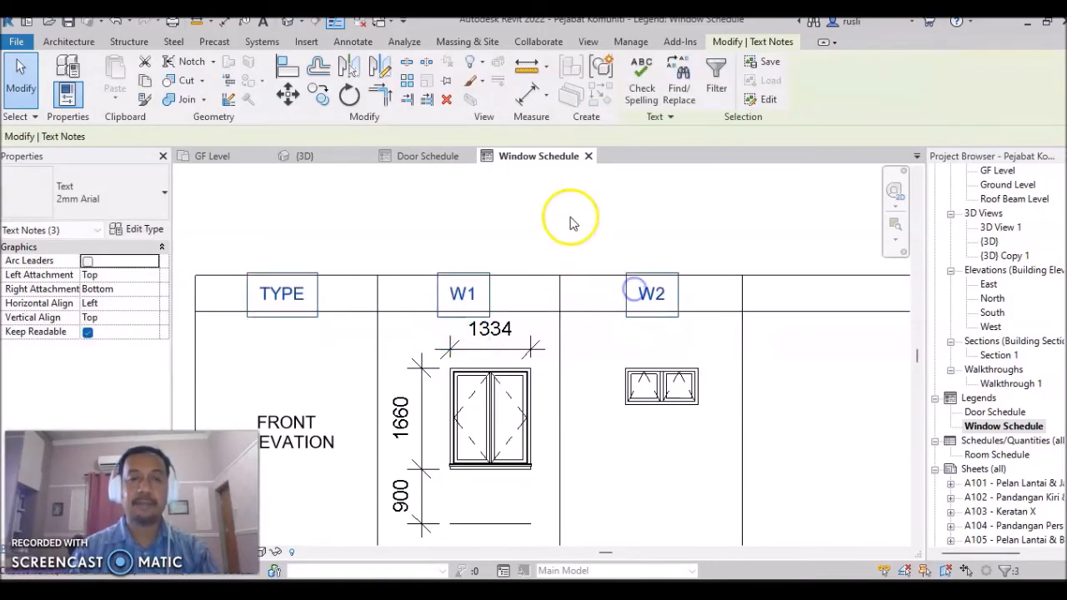
{"action": "left_click", "coordinate": [572, 219]}
Step: Draw a detail line 1800 mm below the W2 window's bottom edge and dimension the window's height and sill height
{"action": "scroll", "coordinate": [507, 410], "scroll_direction": "down", "scroll_amount": 2}
{"action": "middle_click_drag", "start_coordinate": [567, 451], "coordinate": [491, 391]}
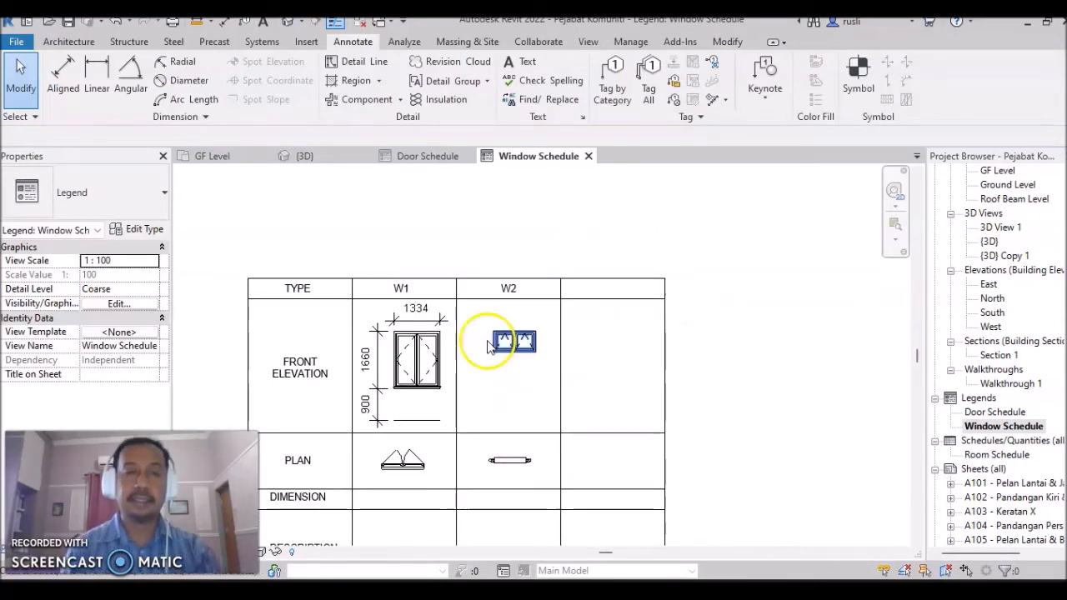
{"action": "scroll", "coordinate": [497, 392], "scroll_direction": "up", "scroll_amount": 1}
{"action": "scroll", "coordinate": [497, 390], "scroll_direction": "up", "scroll_amount": 3}
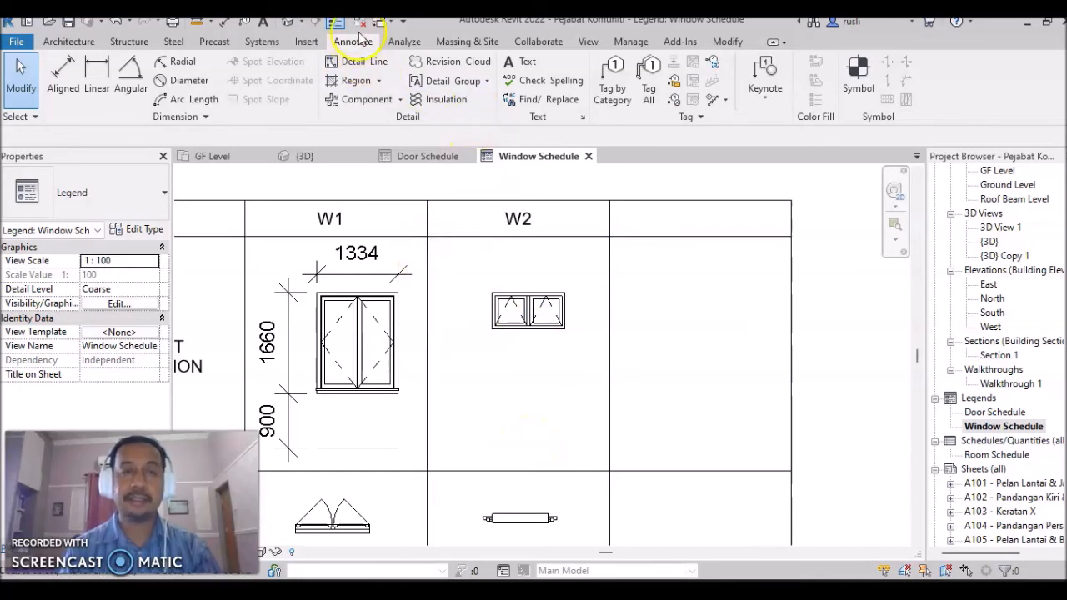
{"action": "left_click", "coordinate": [358, 62]}
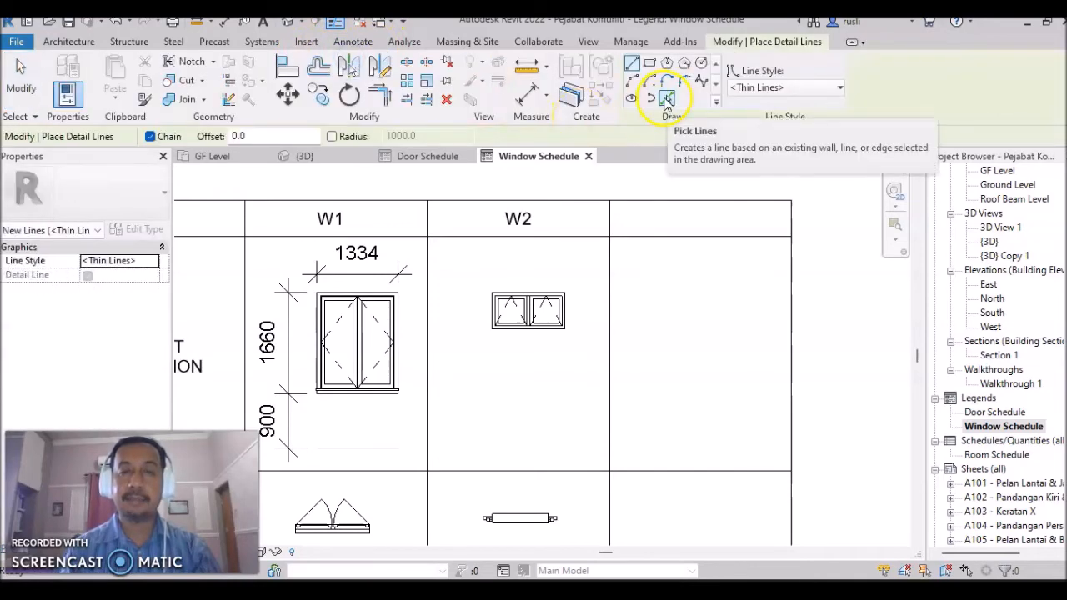
{"action": "left_click", "coordinate": [666, 100]}
{"action": "left_click", "coordinate": [217, 135]}
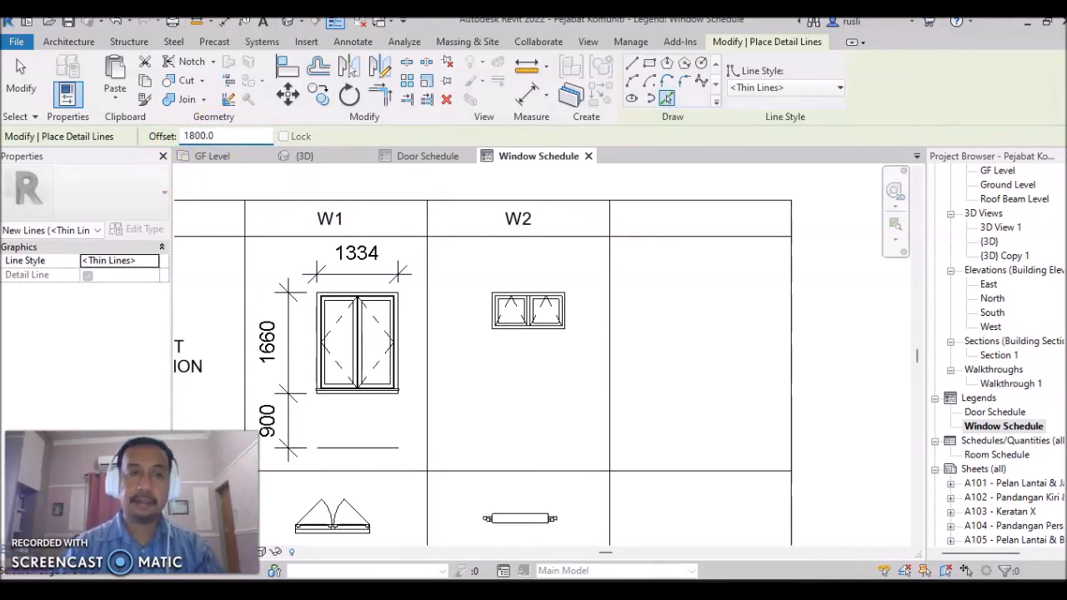
{"action": "left_click", "coordinate": [534, 330]}
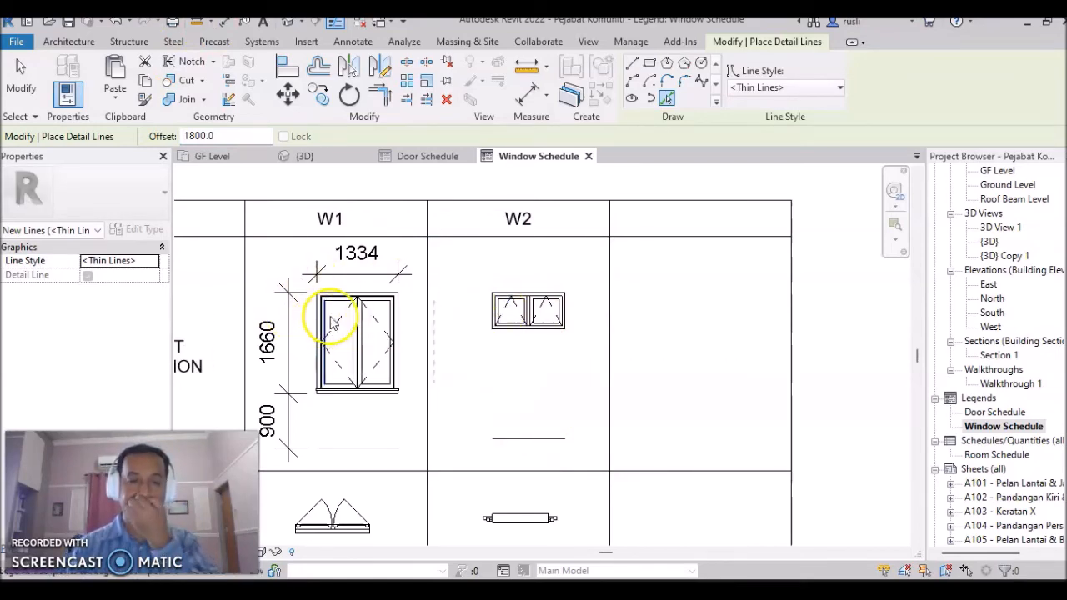
{"action": "key", "text": "Escape"}
{"action": "key", "text": "Escape"}
Step: Add the text note "1660mm X 1334mm" in the DIMENSION row of the W1 column
{"action": "scroll", "coordinate": [786, 352], "scroll_direction": "down", "scroll_amount": 2}
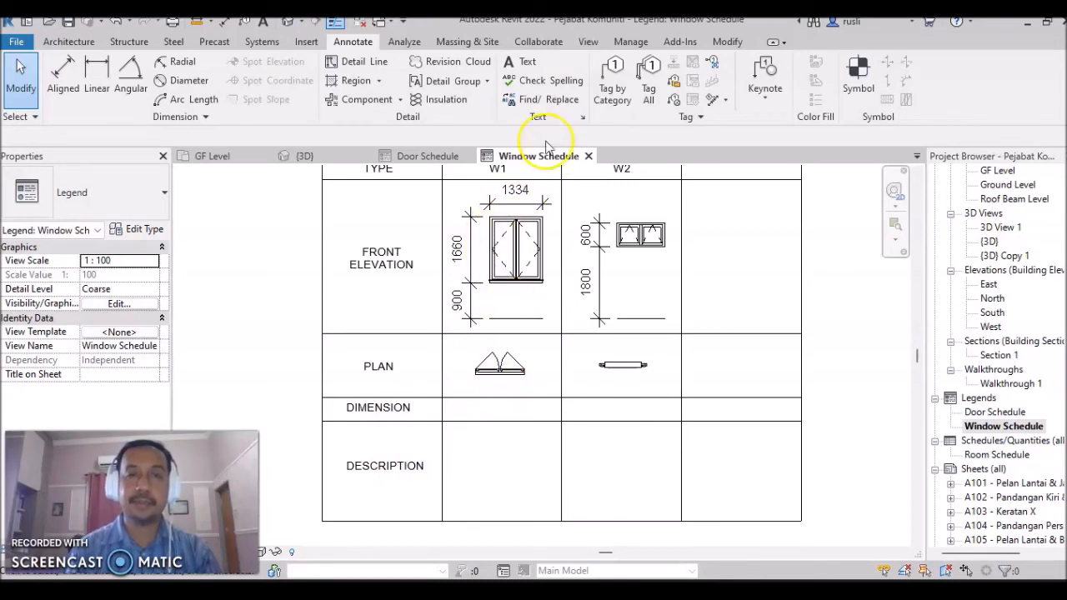
{"action": "left_click", "coordinate": [526, 65]}
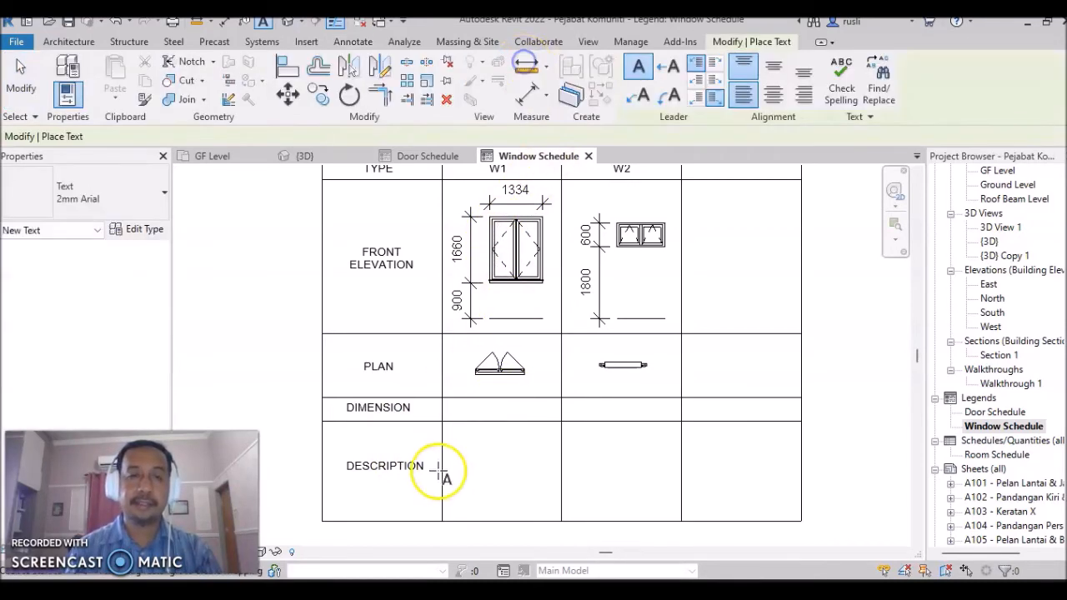
{"action": "left_click", "coordinate": [457, 406]}
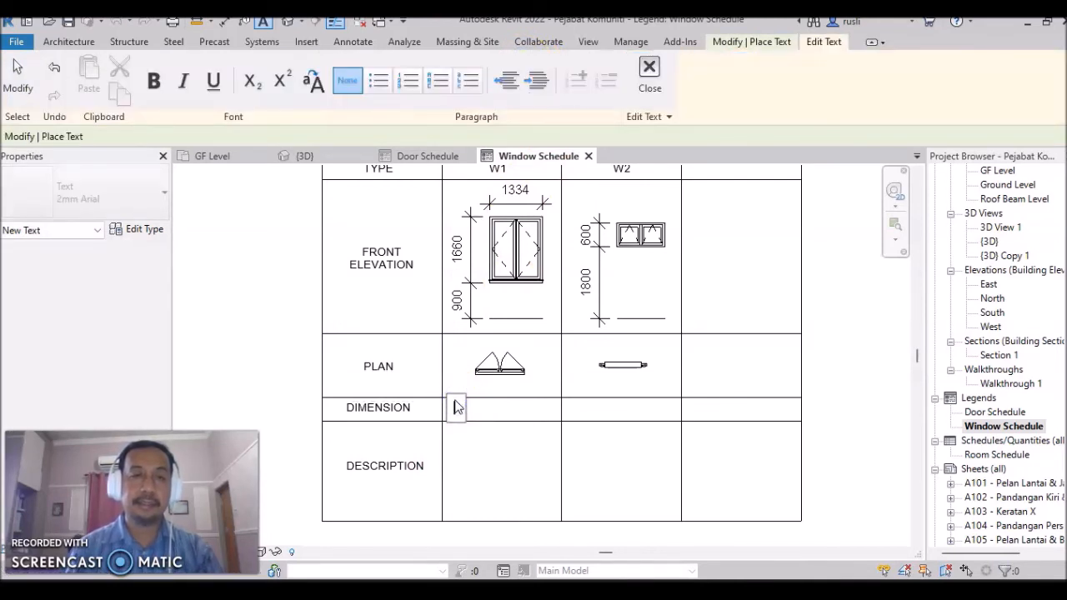
{"action": "type", "text": "1660"}
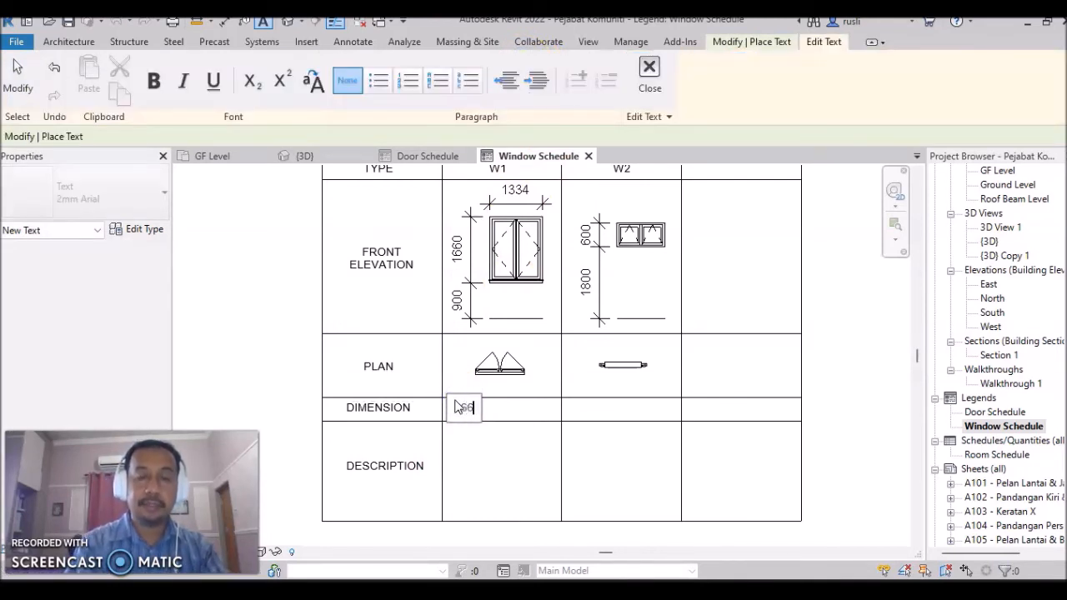
{"action": "type", "text": "mm "}
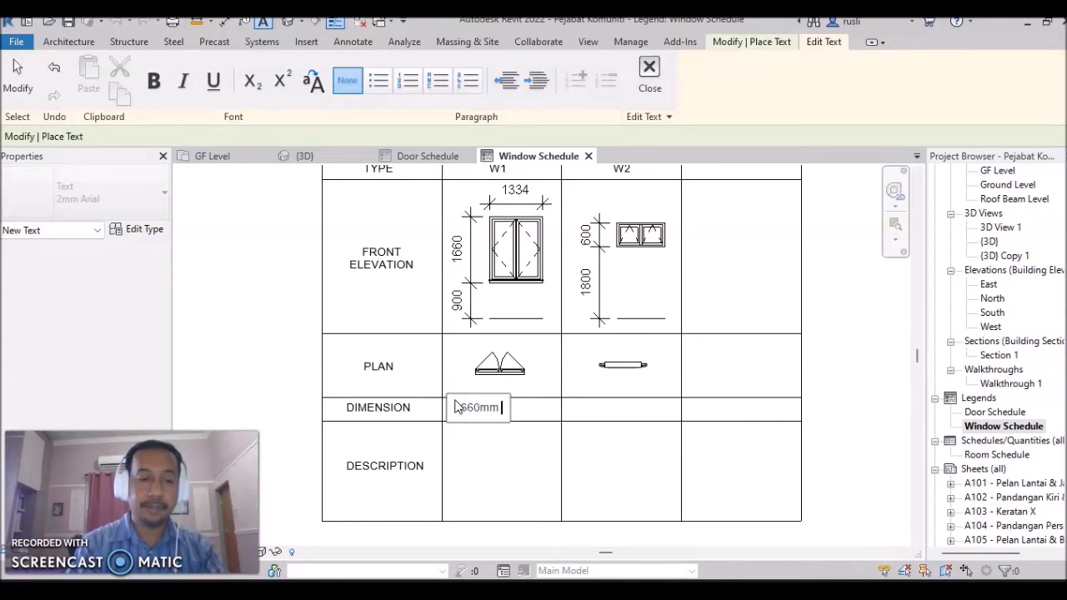
{"action": "type", "text": "X 13"}
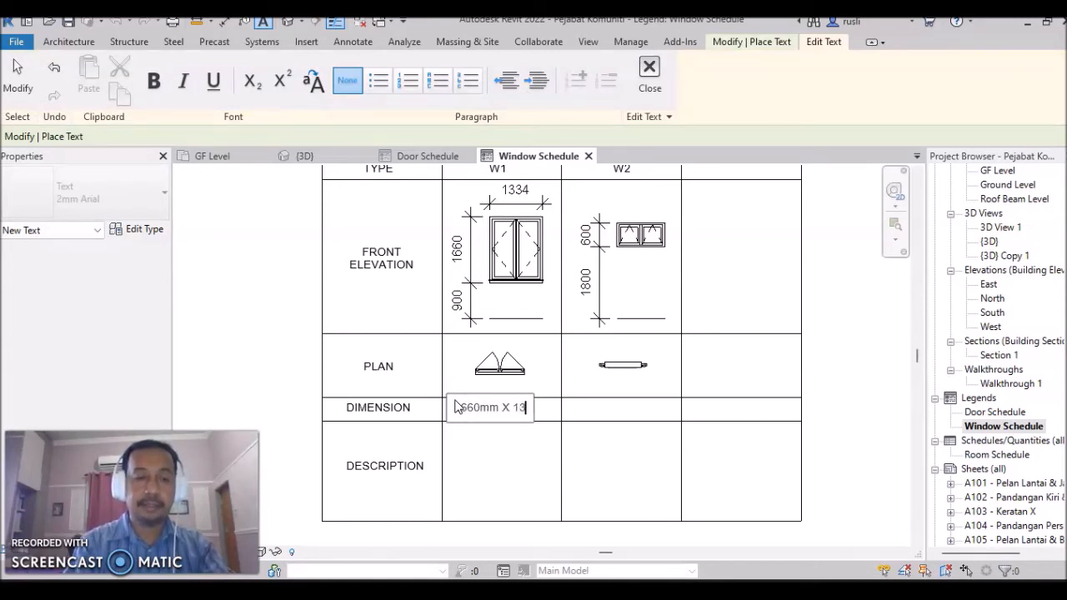
{"action": "type", "text": "34mm"}
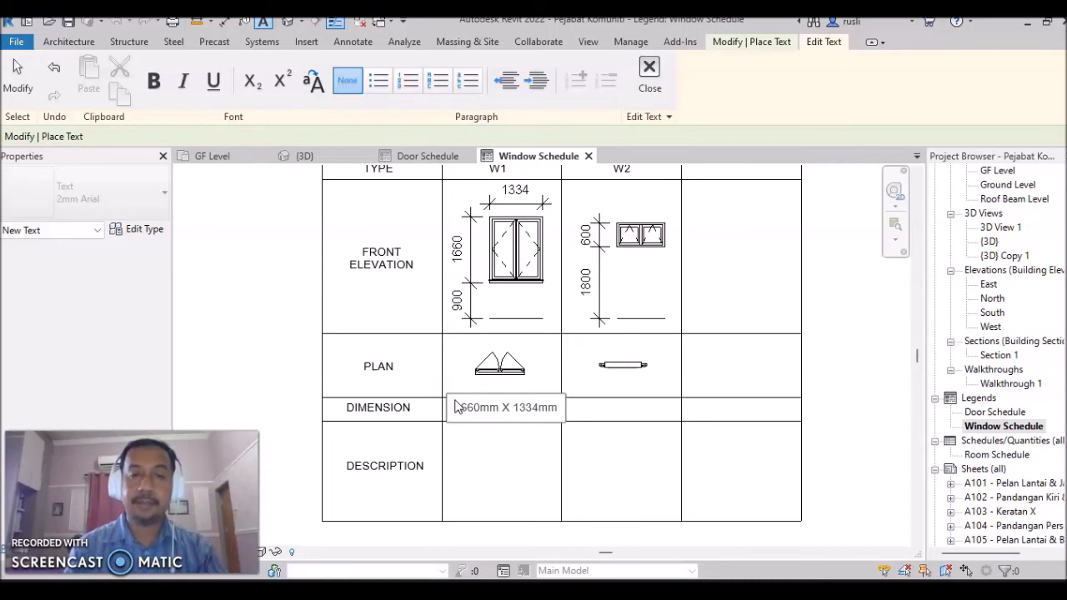
{"action": "left_click", "coordinate": [475, 442]}
{"action": "key", "text": "Escape"}
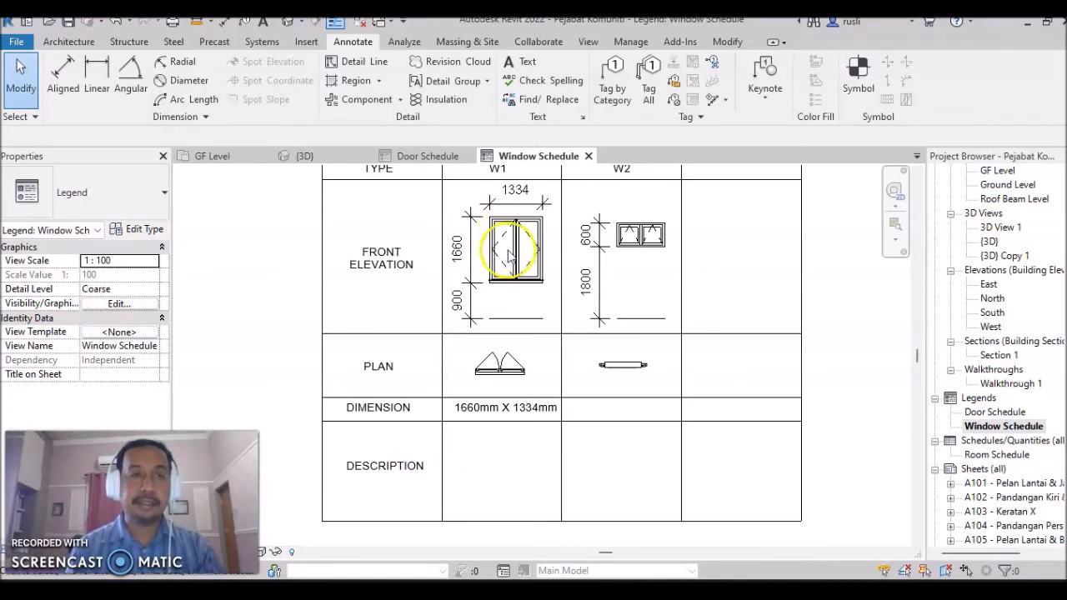
Step: Write "Powder coated alum. frame casement glass window with fixed glass panel to manuf's detail." as a text note in W1's DESCRIPTION cell
{"action": "left_click", "coordinate": [527, 62]}
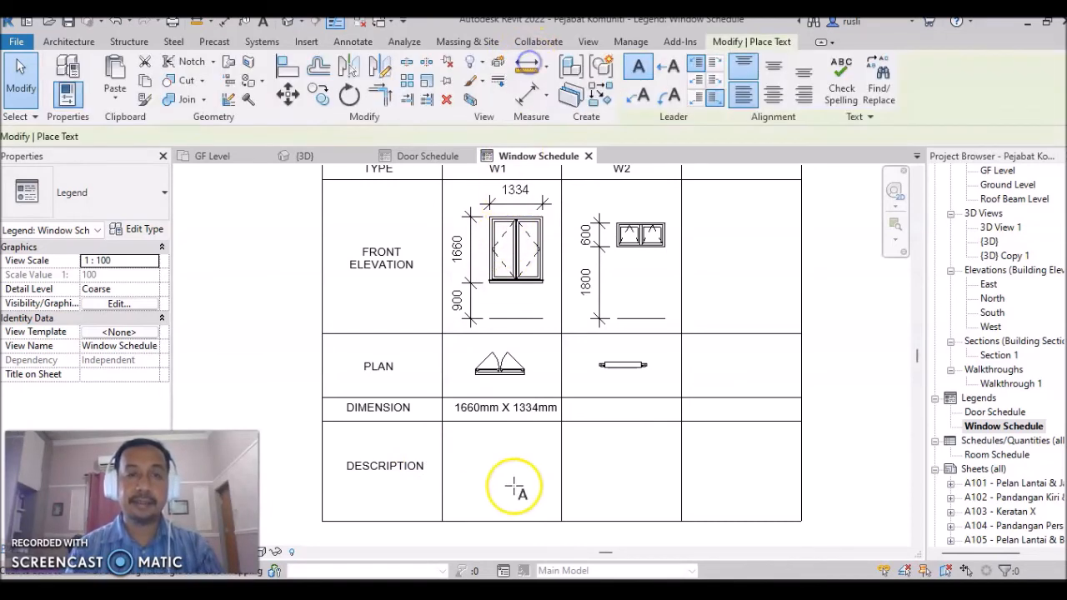
{"action": "left_click_drag", "start_coordinate": [443, 427], "coordinate": [558, 518]}
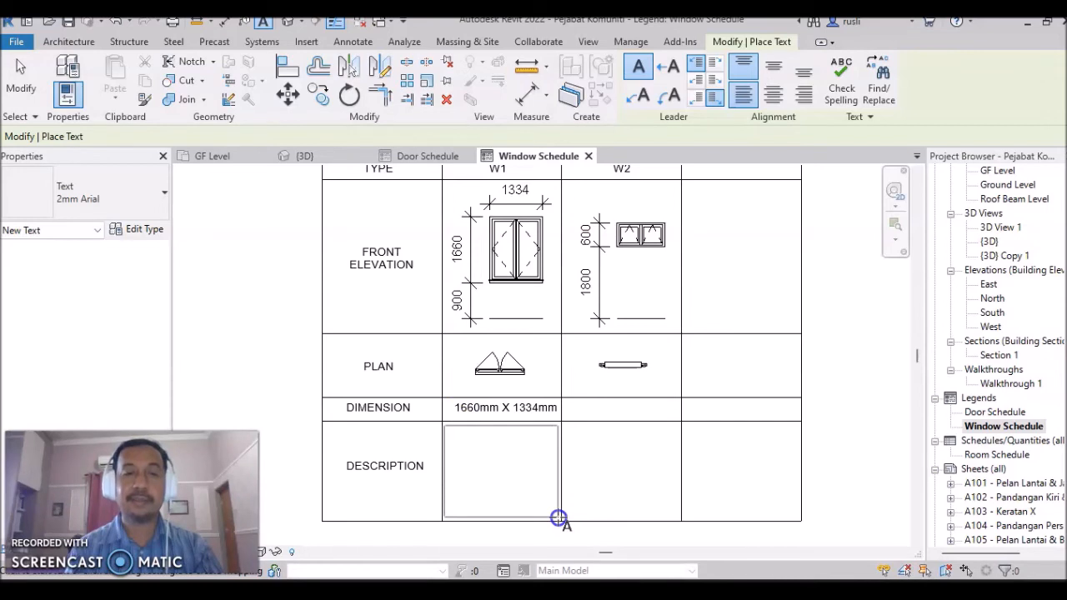
{"action": "left_click_drag", "start_coordinate": [559, 518], "coordinate": [558, 518]}
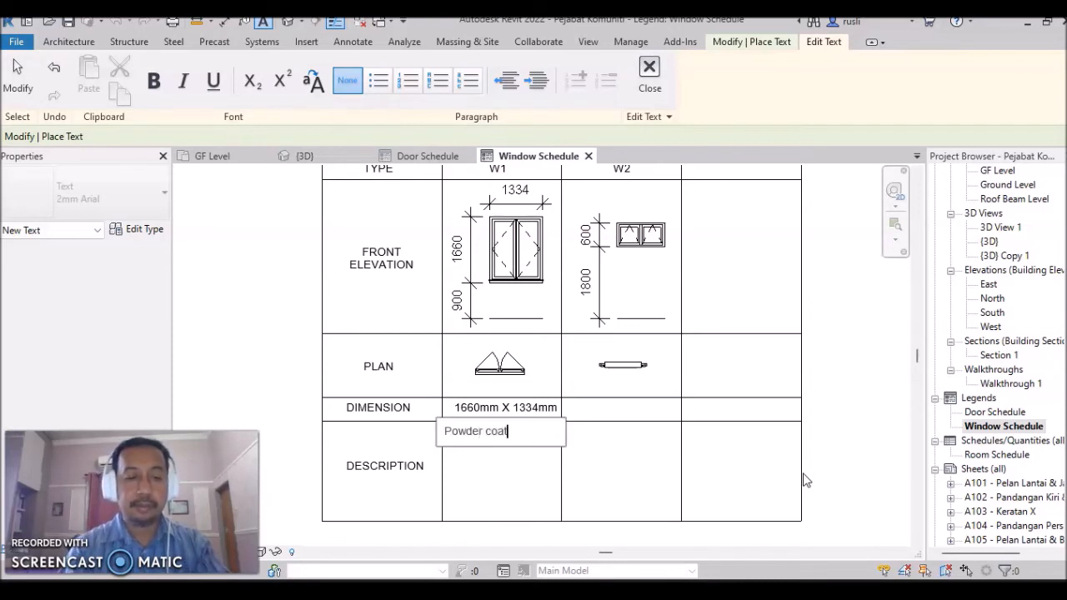
{"action": "type", "text": "alu"}
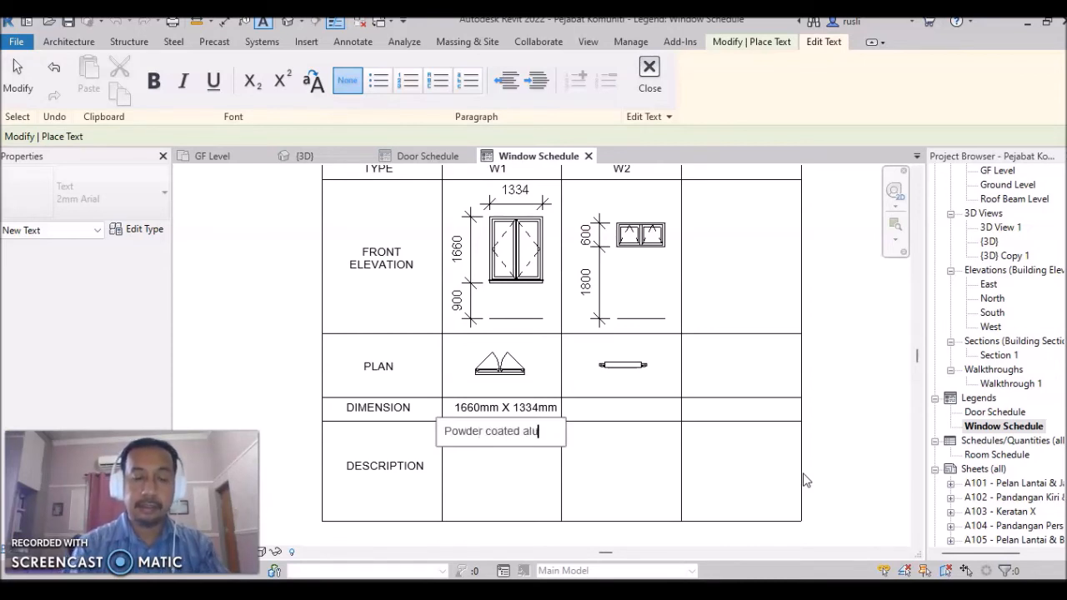
{"action": "type", "text": "m. frame casement"}
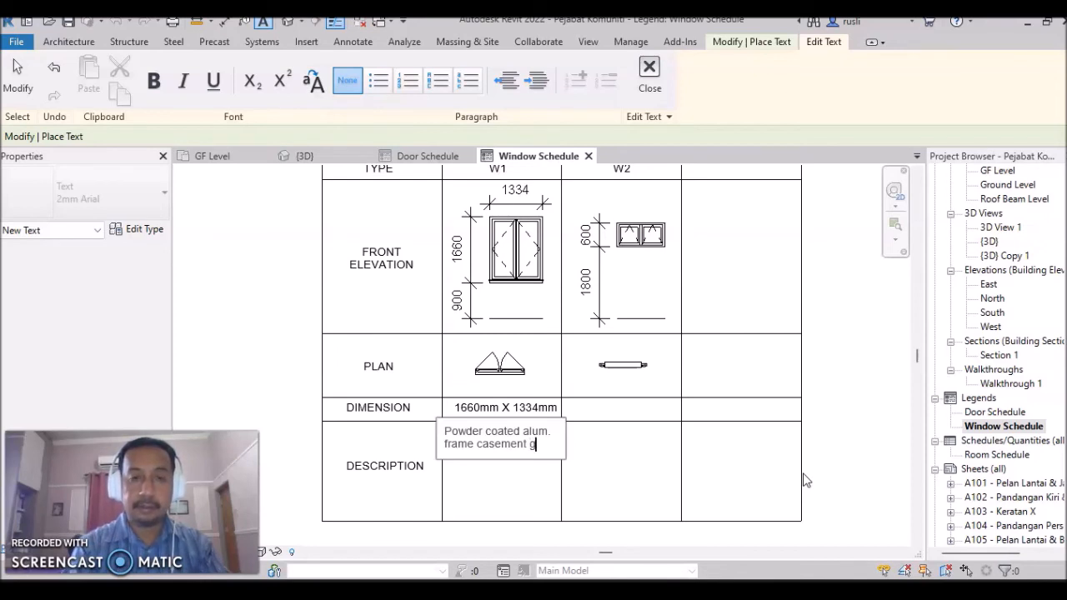
{"action": "type", "text": "glass window with fixed"}
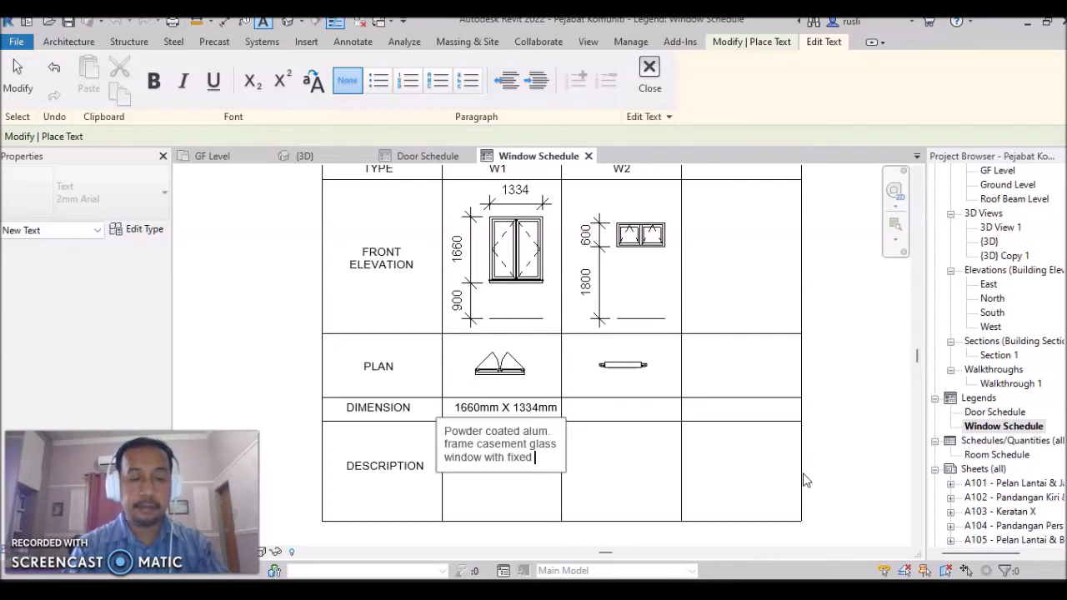
{"action": "type", "text": " glass panel to manu"}
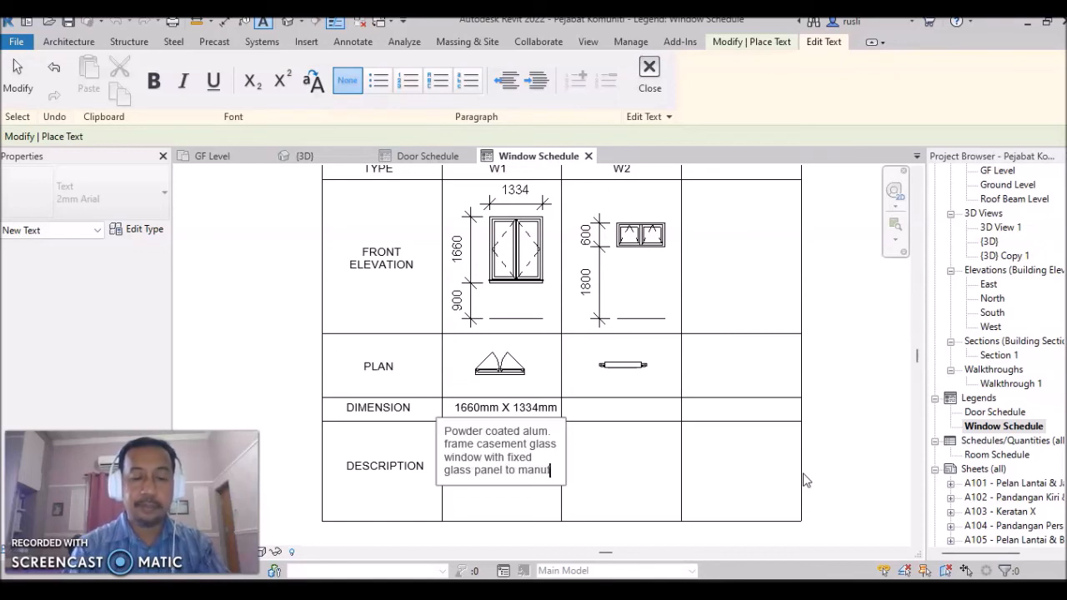
{"action": "type", "text": "f's detail."}
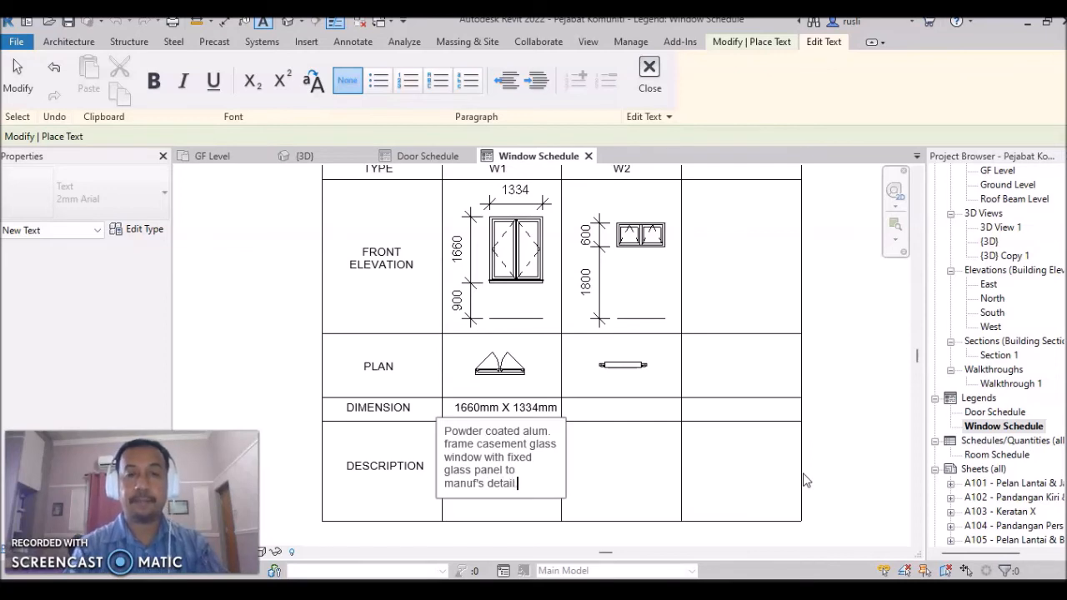
{"action": "left_click", "coordinate": [733, 486]}
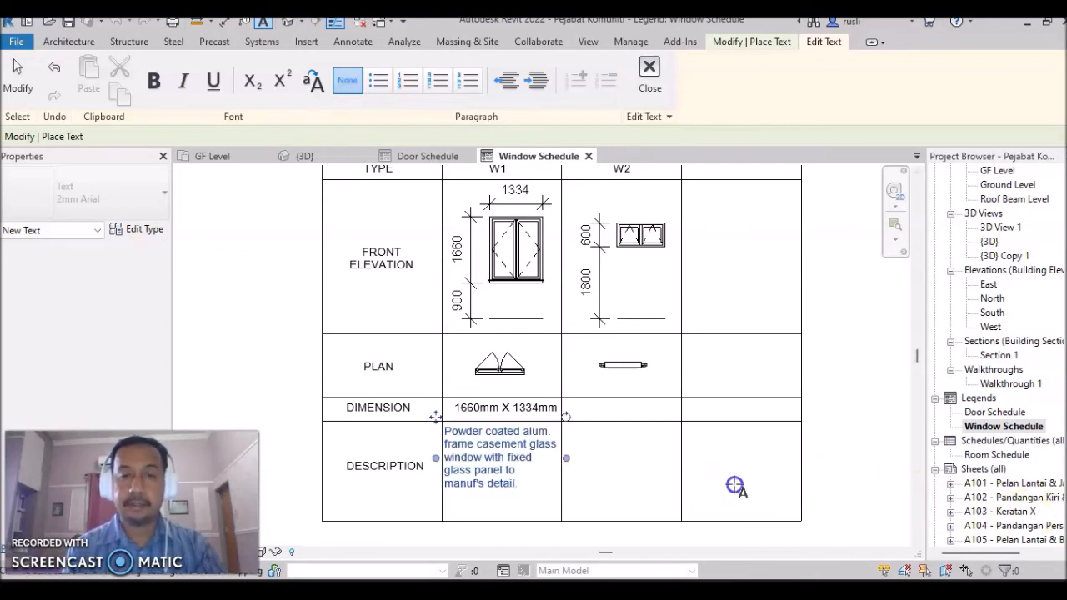
Step: Shift the W1 description note slightly inward and narrow its text box so it fits inside the cell borders
{"action": "mouse_move", "coordinate": [442, 429]}
{"action": "left_mouse_down"}
{"action": "mouse_move", "coordinate": [432, 421]}
{"action": "mouse_move", "coordinate": [448, 435]}
{"action": "left_mouse_up"}
{"action": "left_click_drag", "start_coordinate": [575, 472], "coordinate": [557, 479]}
{"action": "left_click_drag", "start_coordinate": [440, 428], "coordinate": [447, 427]}
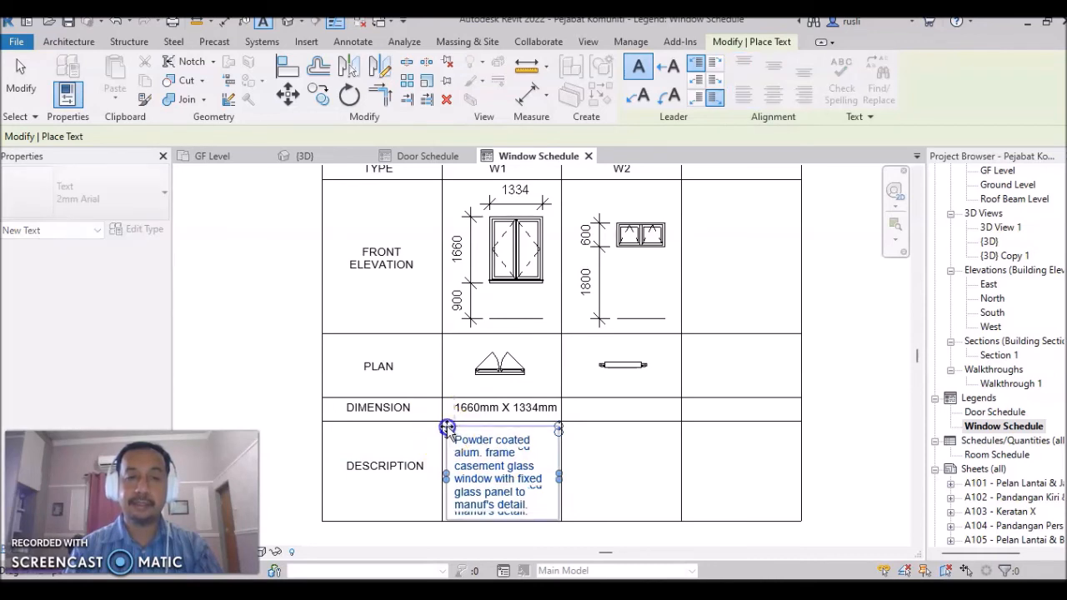
{"action": "left_click", "coordinate": [614, 469]}
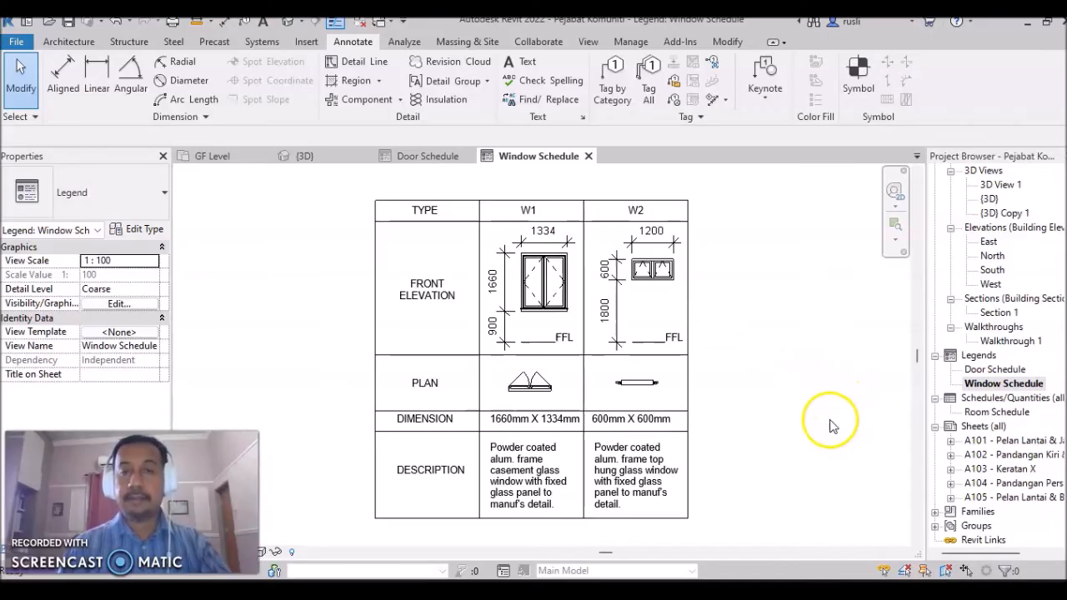
Step: Review the door and window schedule legends and create a new sheet with the Titleblock A1 KKSB title block
{"action": "double_click", "coordinate": [973, 373]}
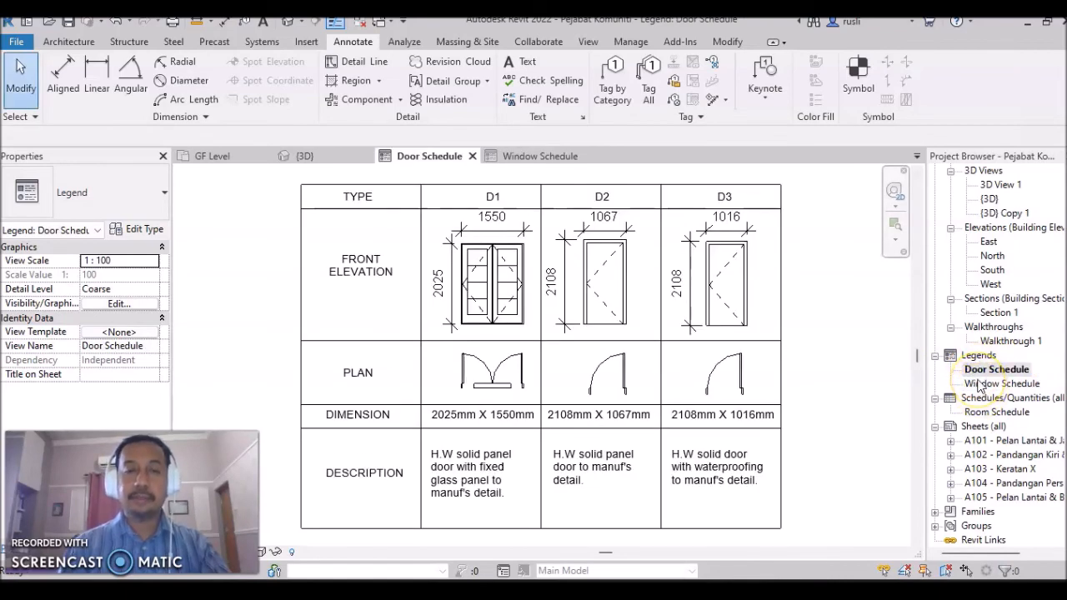
{"action": "double_click", "coordinate": [981, 384]}
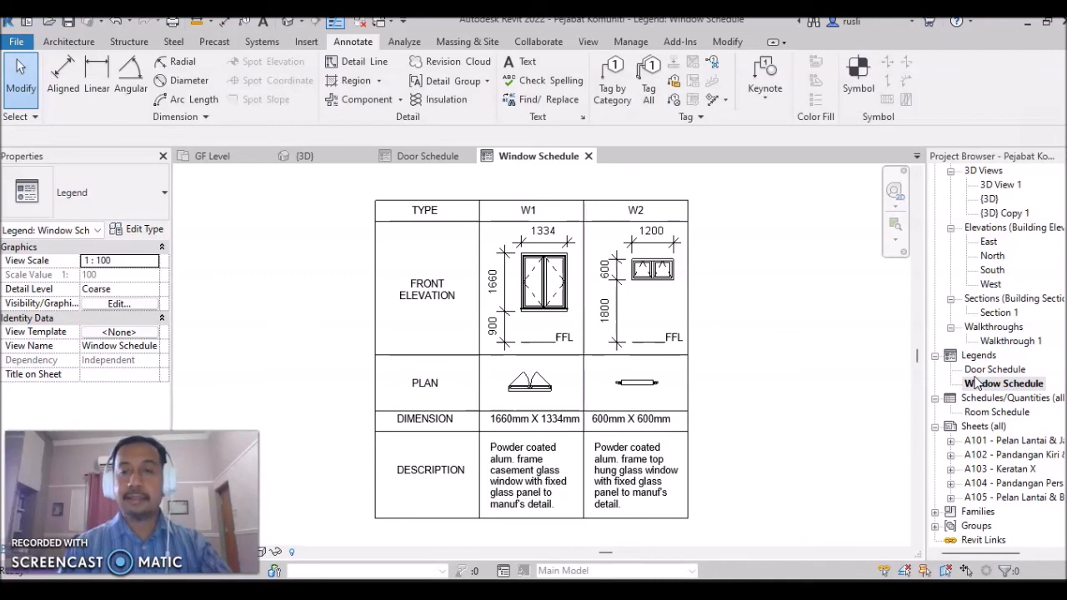
{"action": "right_click", "coordinate": [992, 428]}
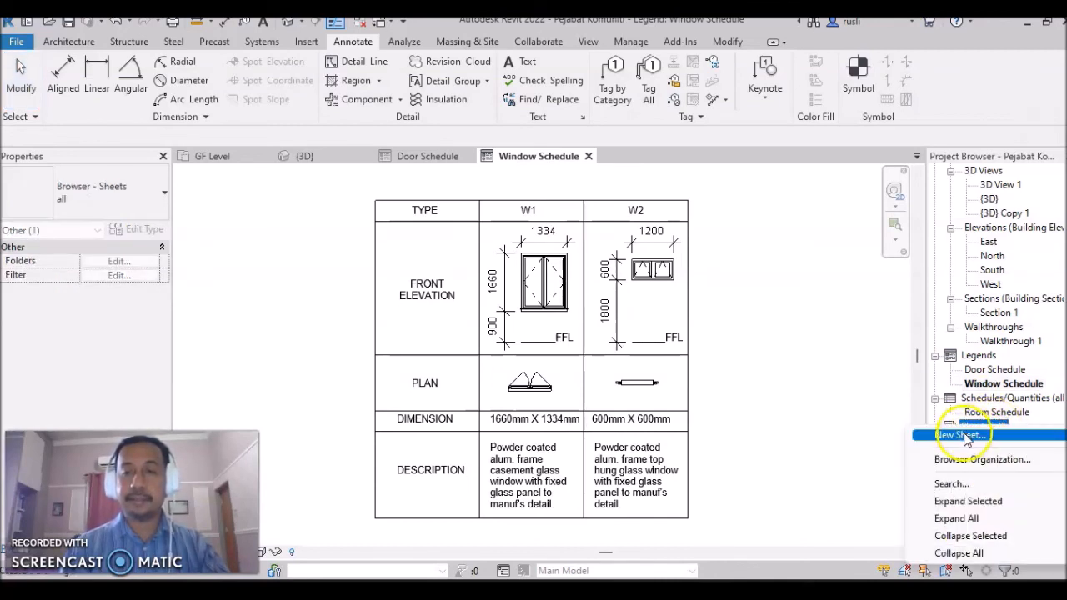
{"action": "left_click", "coordinate": [967, 435]}
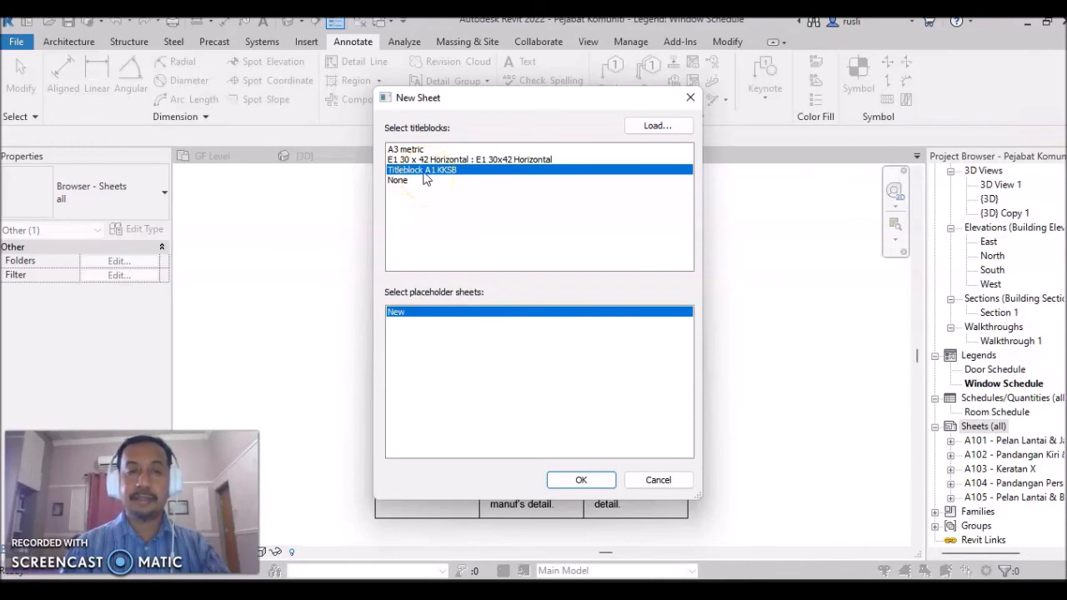
{"action": "left_click", "coordinate": [581, 482]}
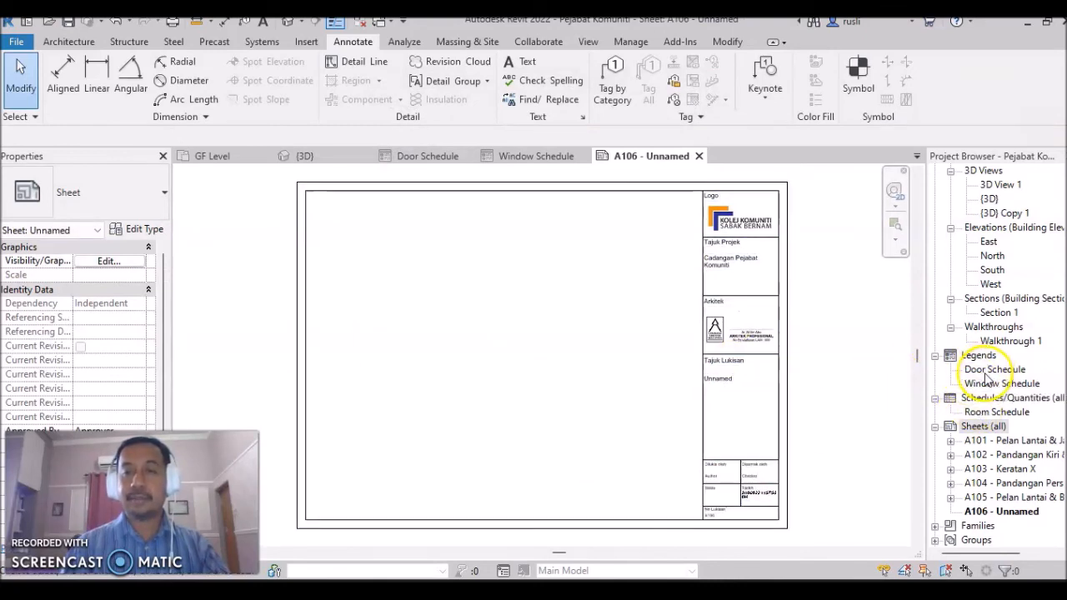
Step: Place the Door Schedule and Window Schedule legends side by side near the upper edge of the new sheet
{"action": "left_click_drag", "start_coordinate": [992, 369], "coordinate": [431, 345]}
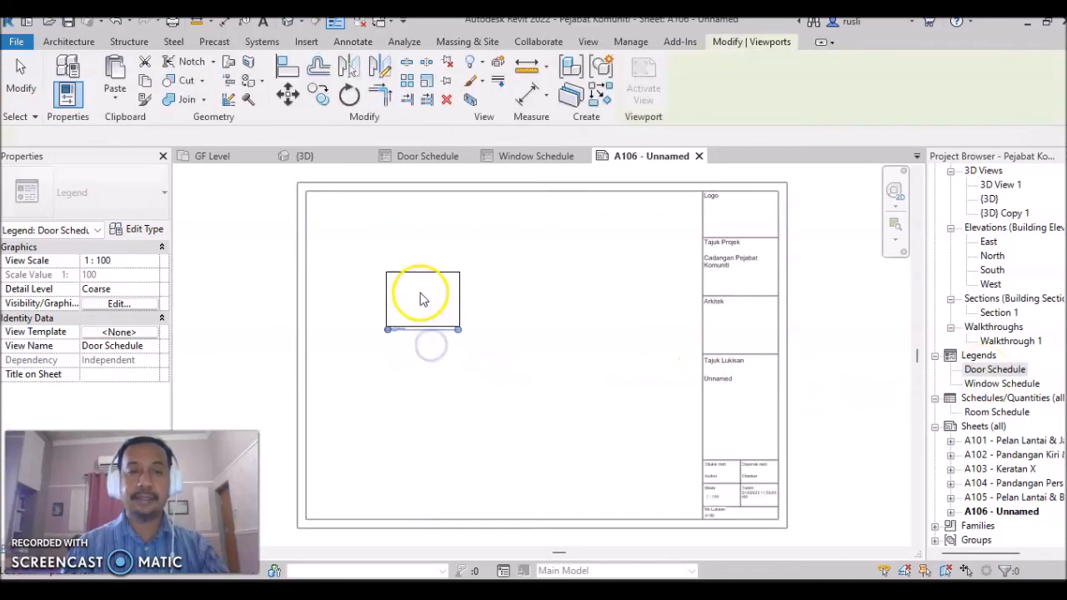
{"action": "left_click", "coordinate": [365, 240]}
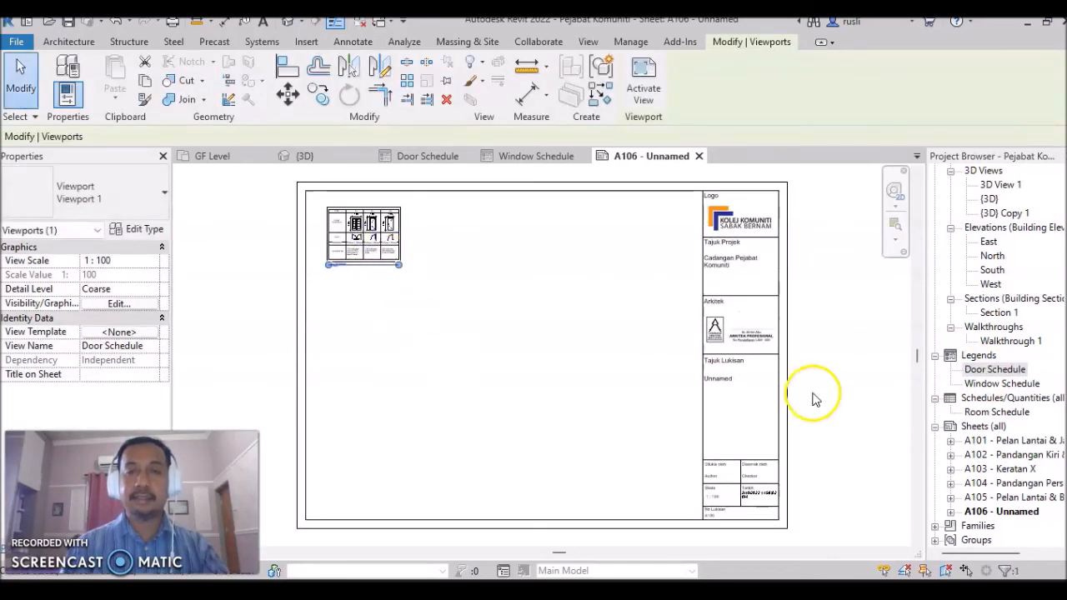
{"action": "left_click", "coordinate": [997, 385]}
{"action": "left_click_drag", "start_coordinate": [998, 384], "coordinate": [452, 220]}
{"action": "left_click", "coordinate": [455, 241]}
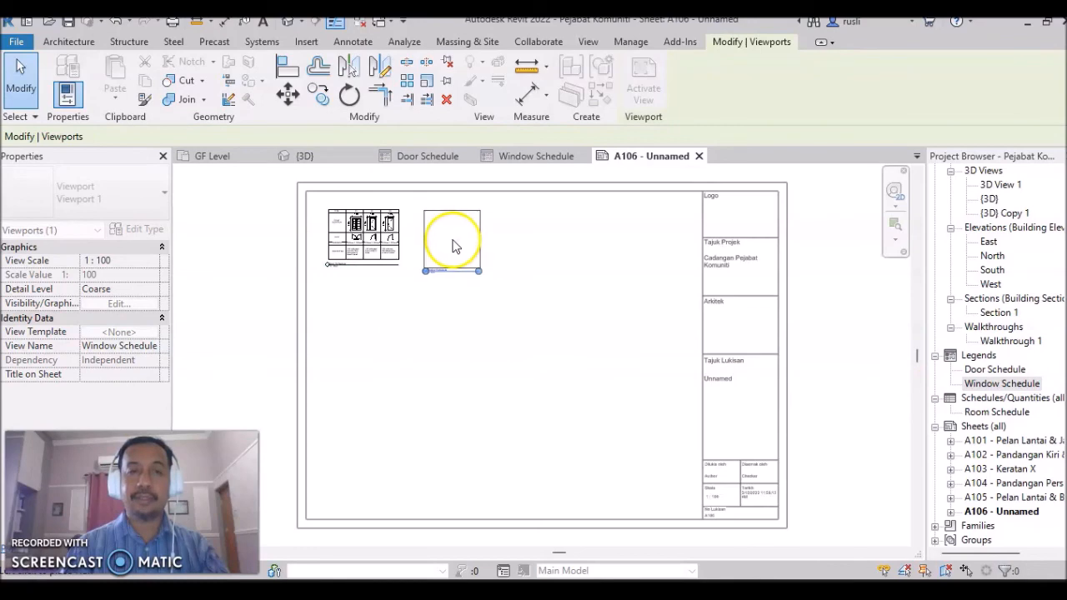
{"action": "scroll", "coordinate": [445, 348], "scroll_direction": "up", "scroll_amount": 4}
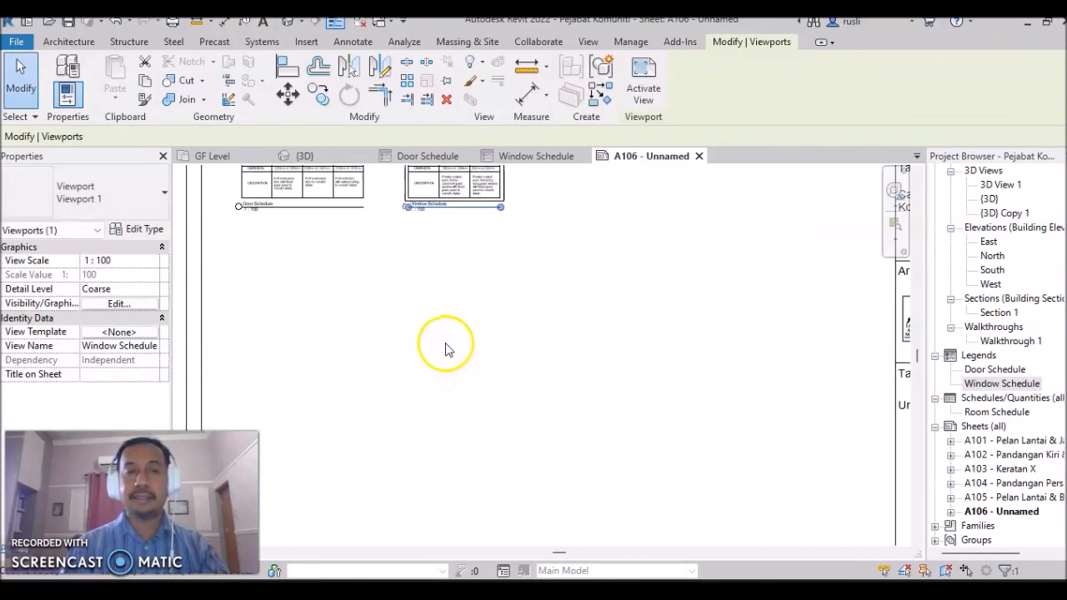
{"action": "scroll", "coordinate": [383, 350], "scroll_direction": "up", "scroll_amount": 3}
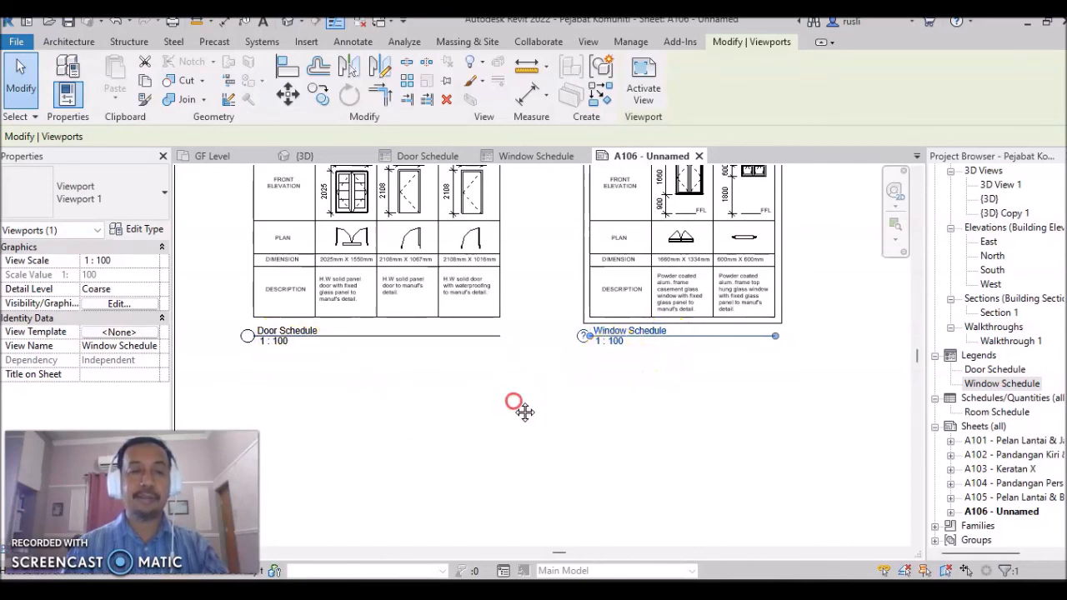
{"action": "middle_click_drag", "start_coordinate": [512, 405], "coordinate": [526, 495]}
{"action": "left_click", "coordinate": [625, 491]}
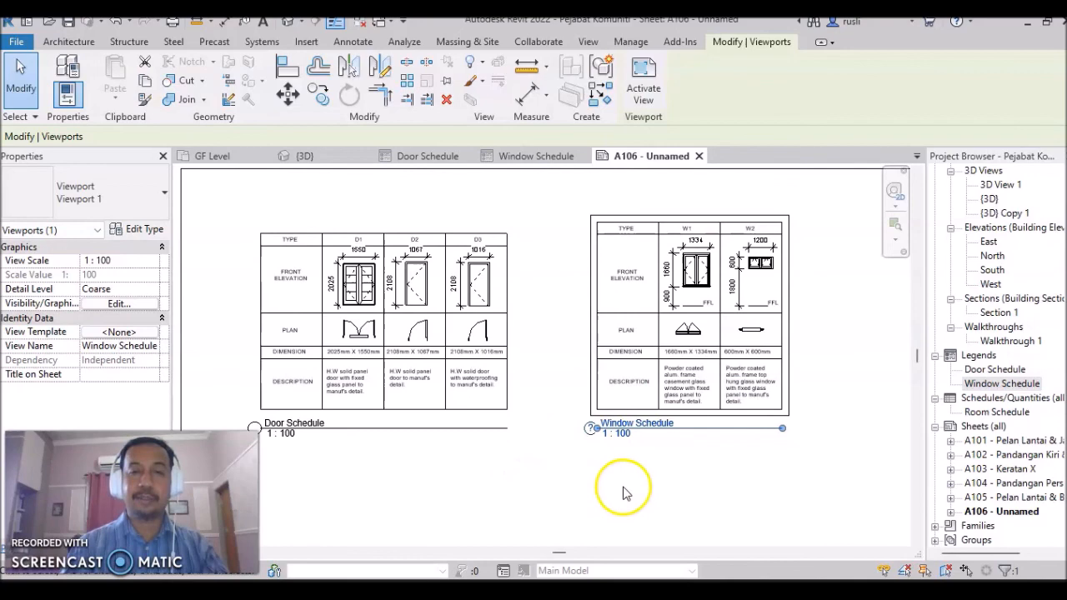